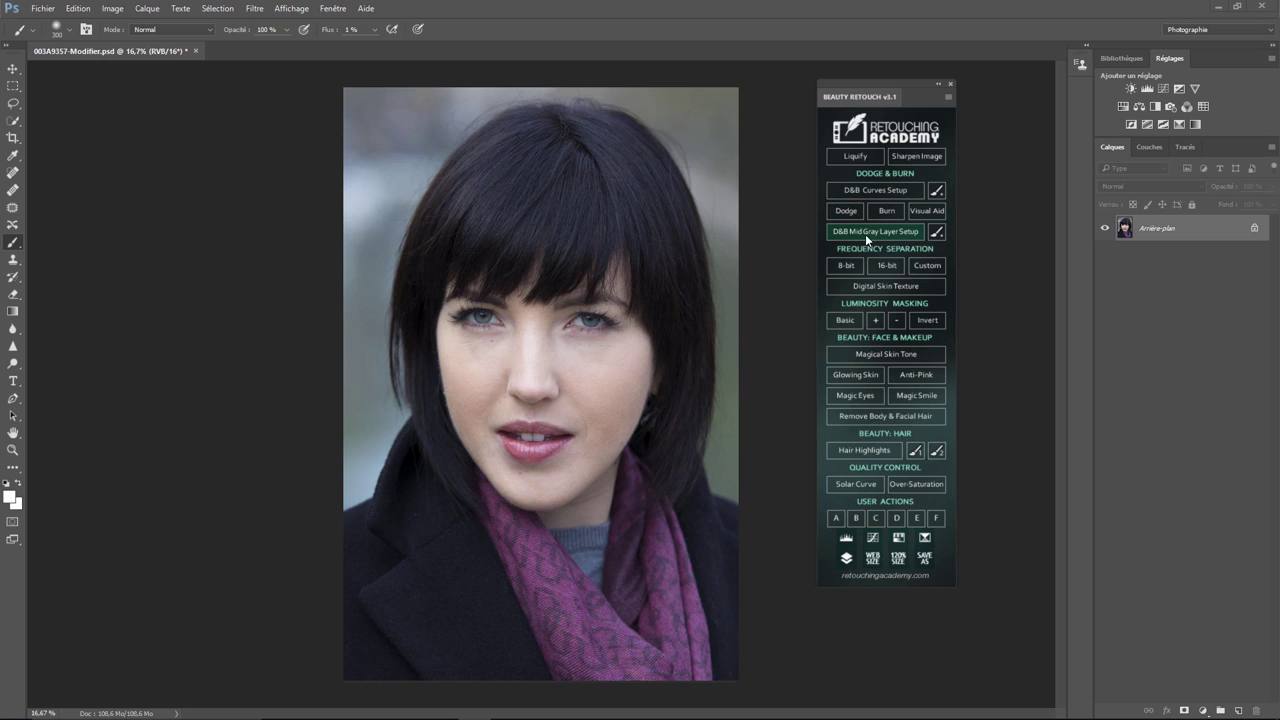
Leave Liquify unchanged, then trial a sharpening layer before and after and delete it.
{"action": "left_click", "coordinate": [855, 157]}
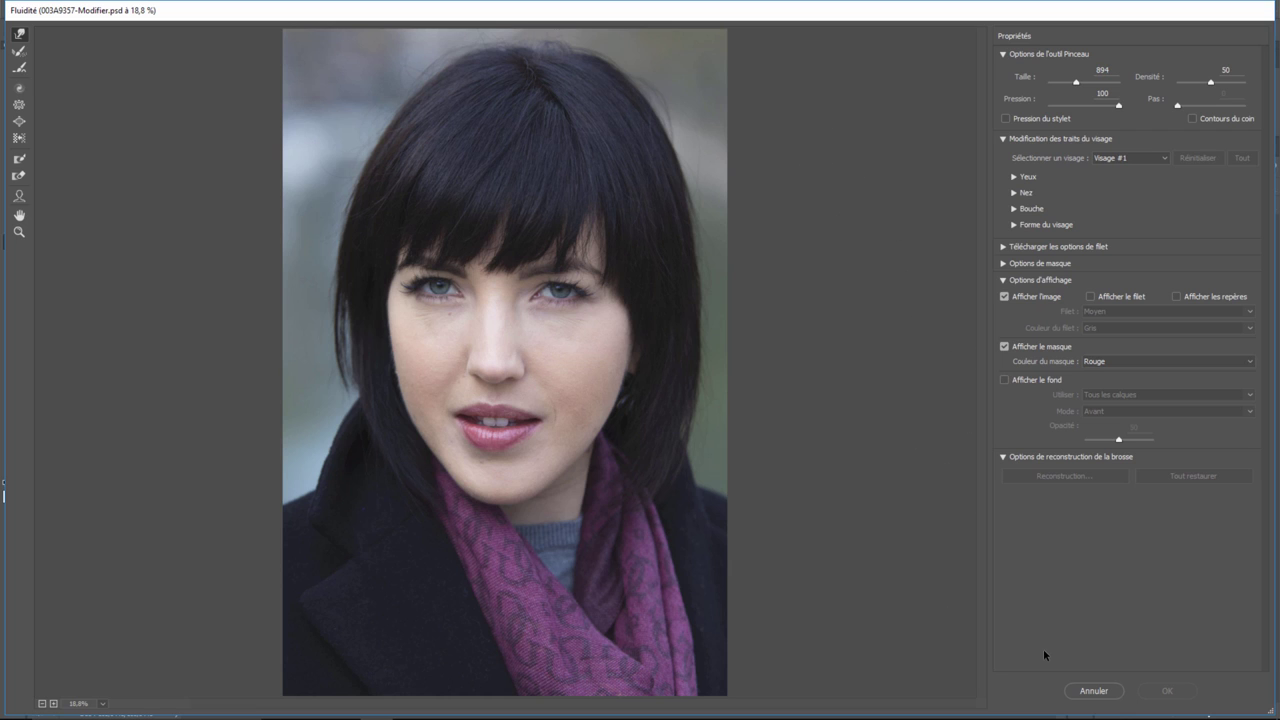
{"action": "left_click", "coordinate": [1095, 691]}
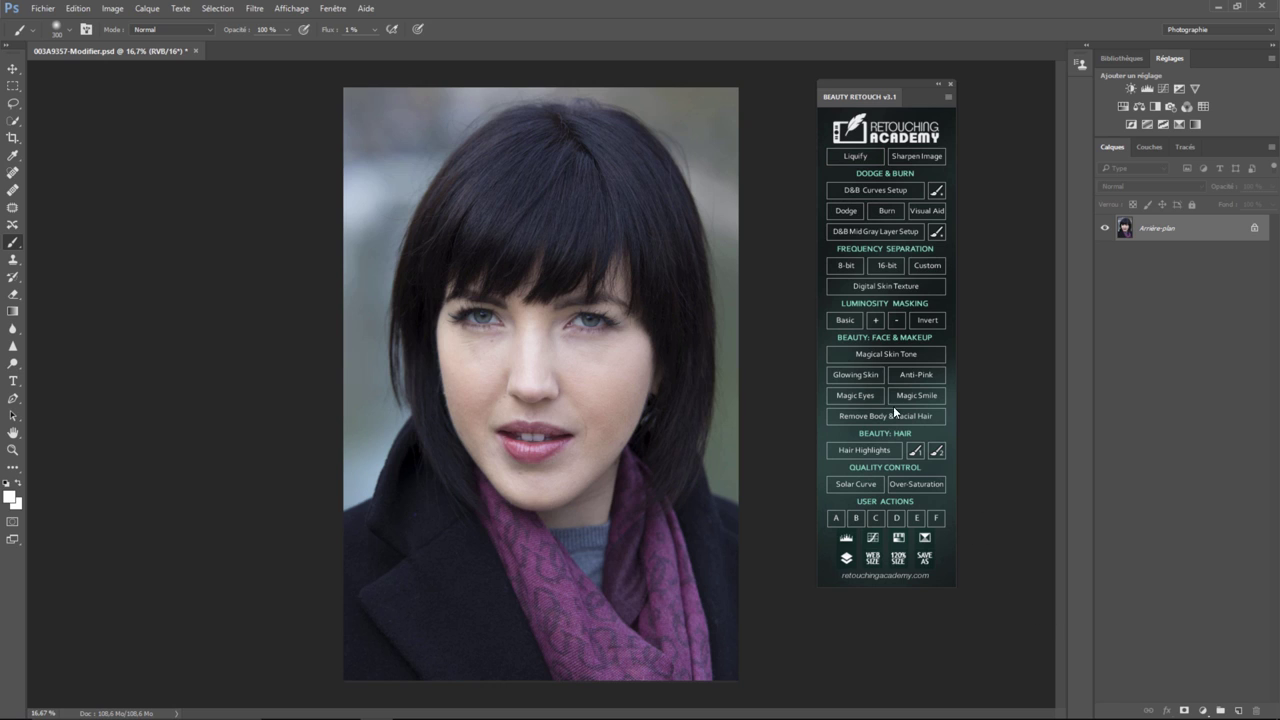
{"action": "left_click", "coordinate": [910, 156]}
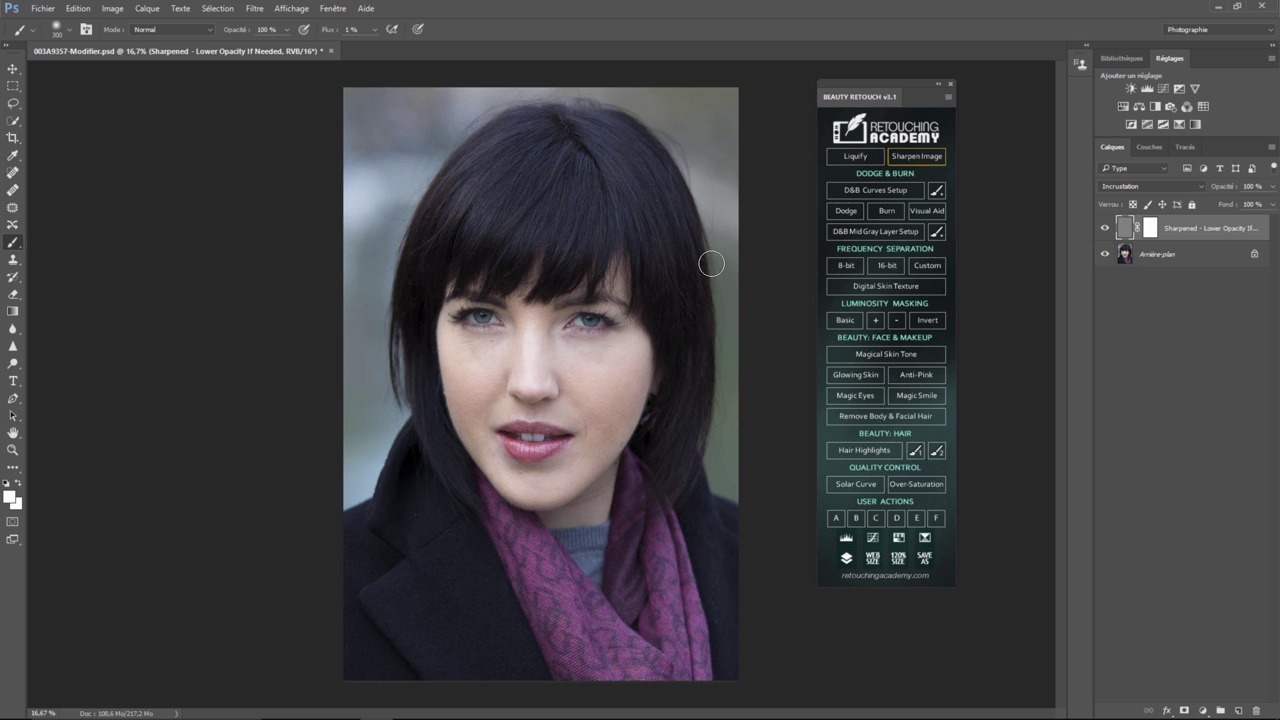
{"action": "key", "text": "ctrl+plus"}
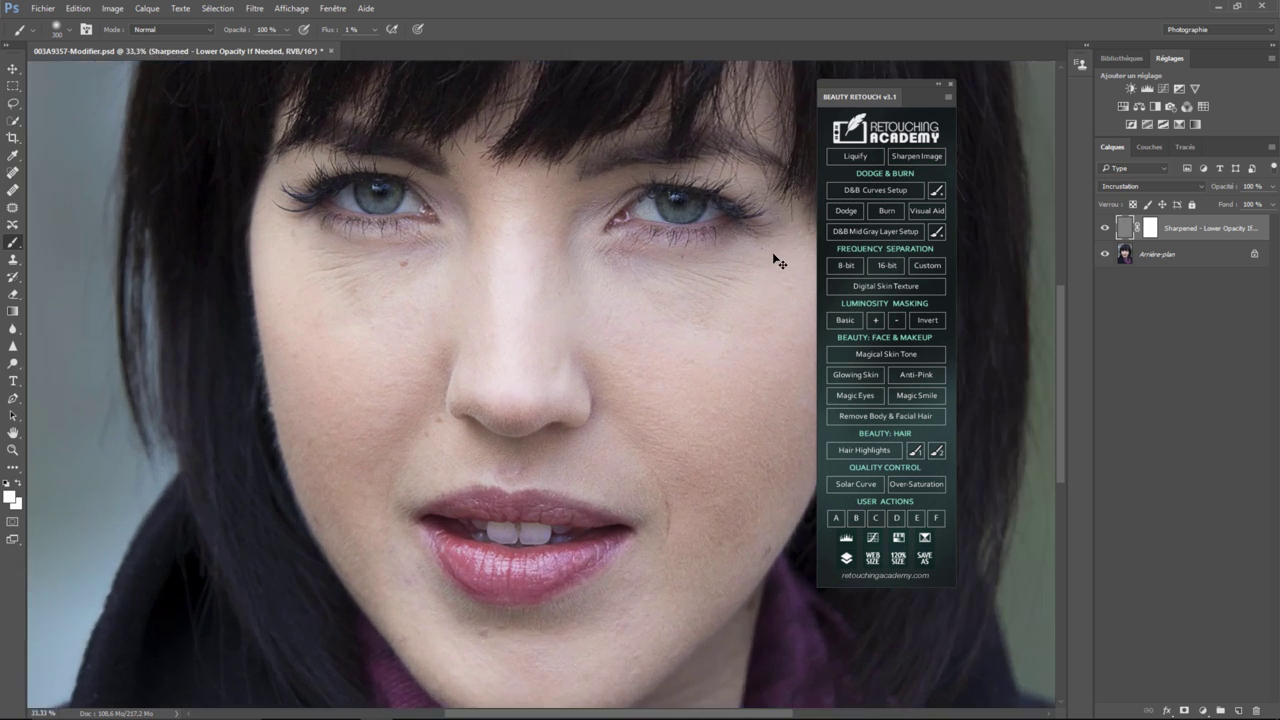
{"action": "key", "text": "ctrl+plus"}
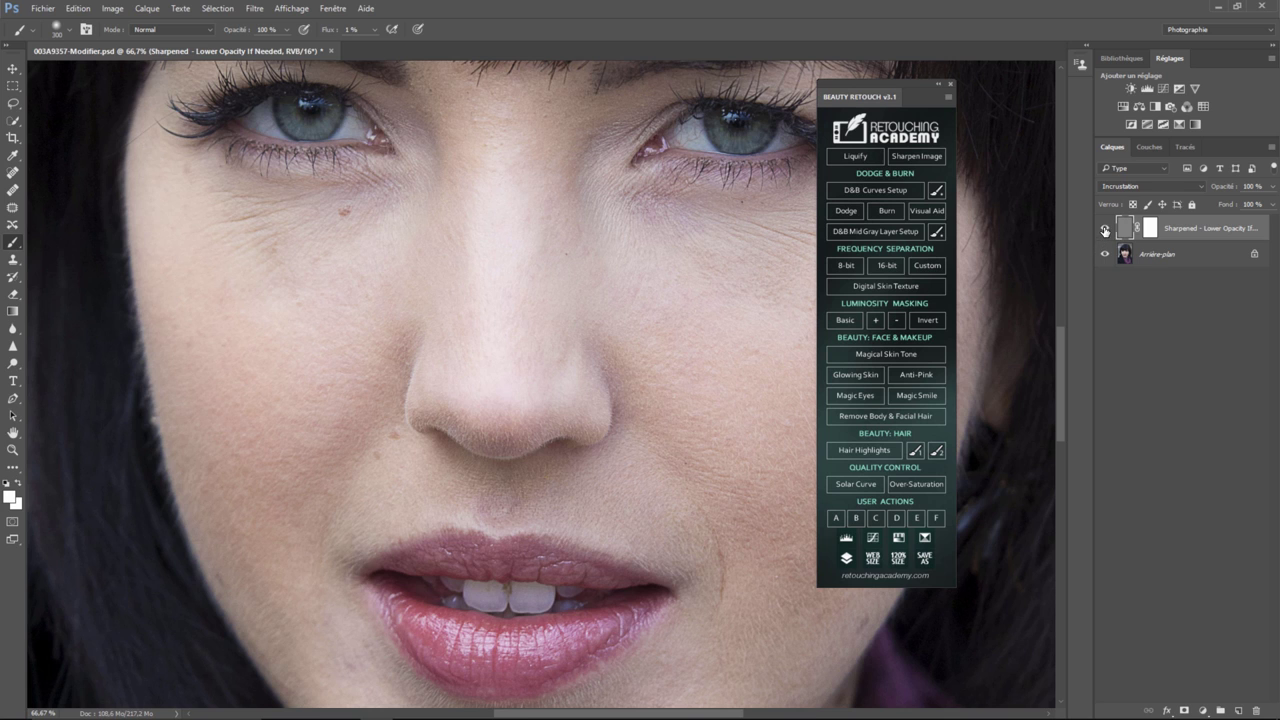
{"action": "left_click", "coordinate": [1105, 234]}
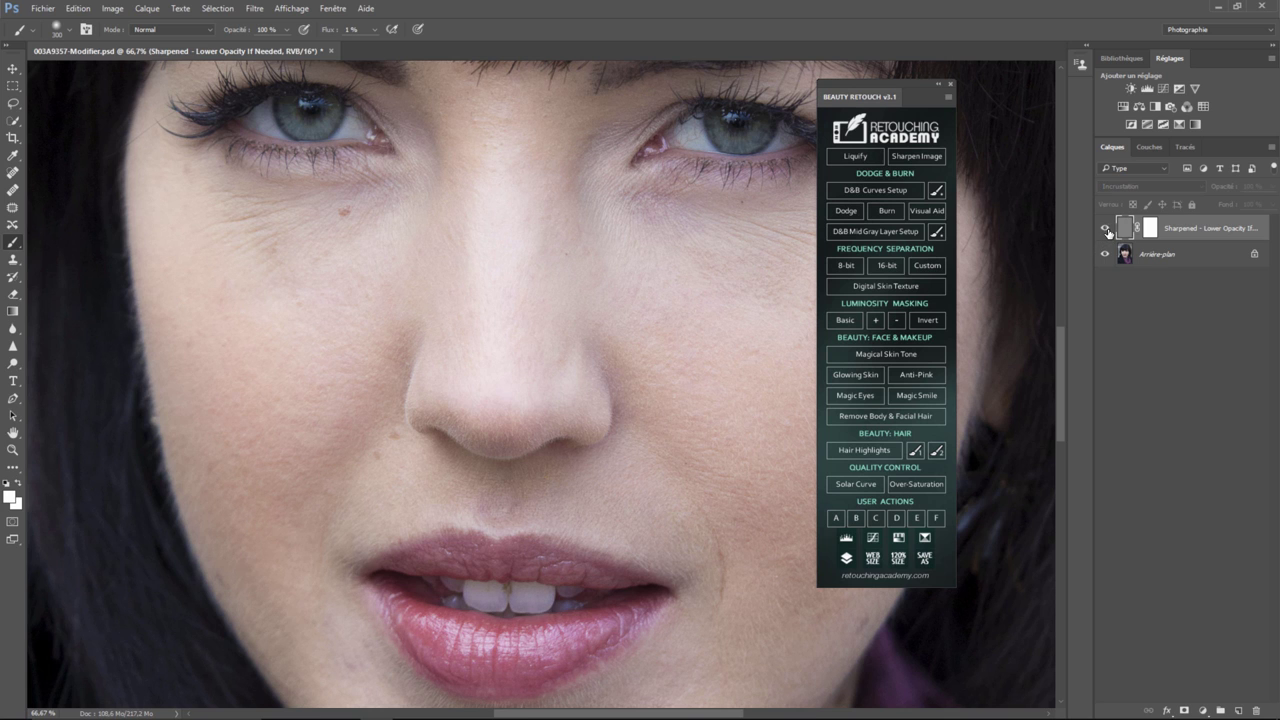
{"action": "left_click", "coordinate": [1106, 232]}
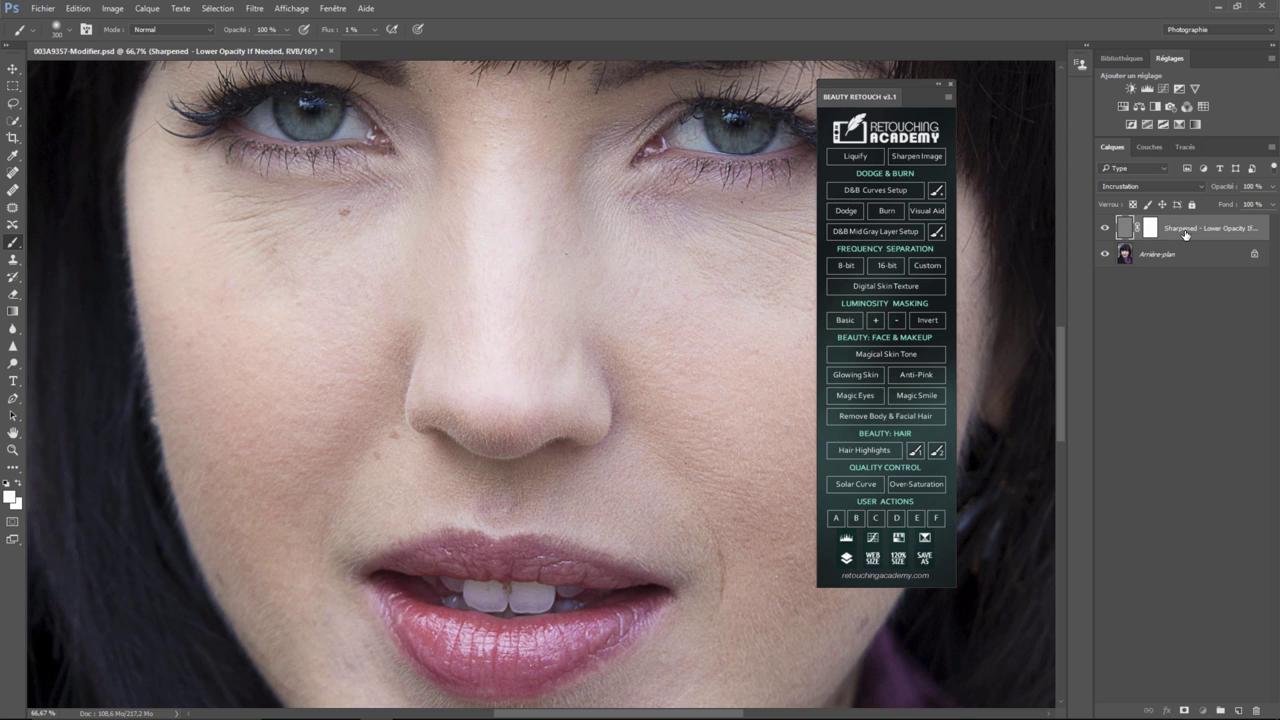
{"action": "key", "text": "Delete"}
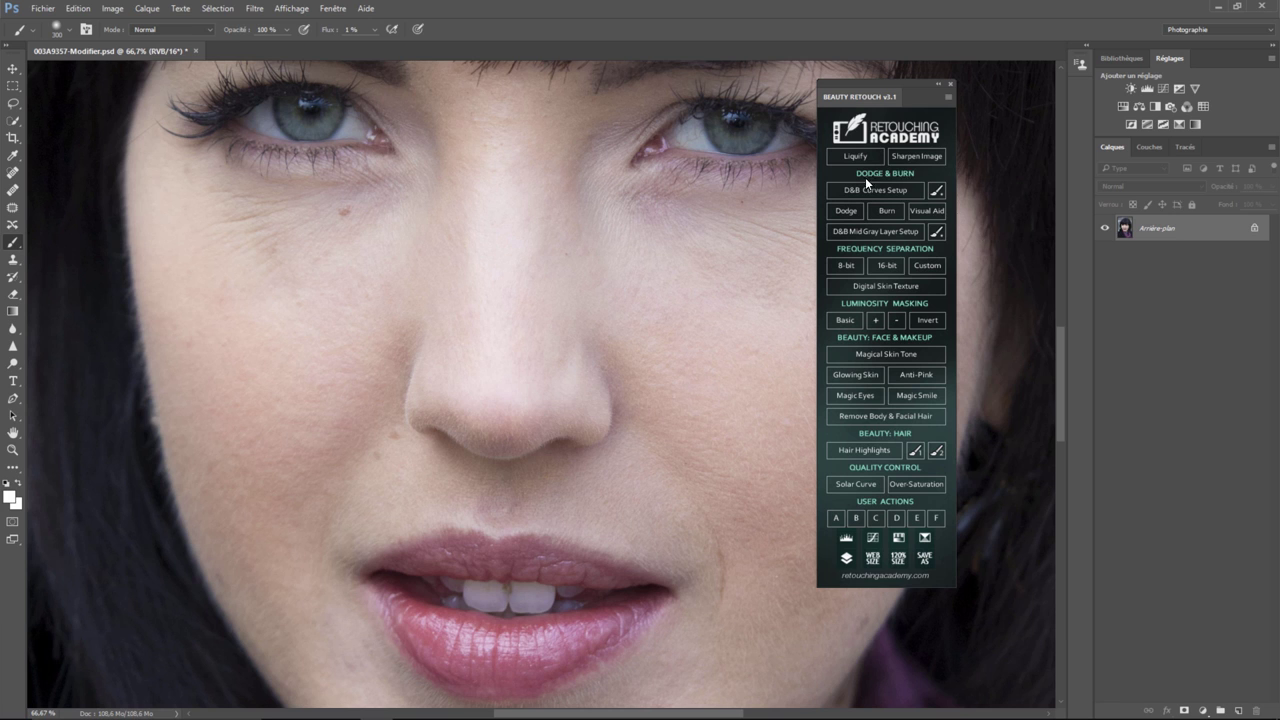
Add Dodge & Burn curve layers and dodge the cheek under the eye with the mid-gray brush.
{"action": "left_click", "coordinate": [880, 193]}
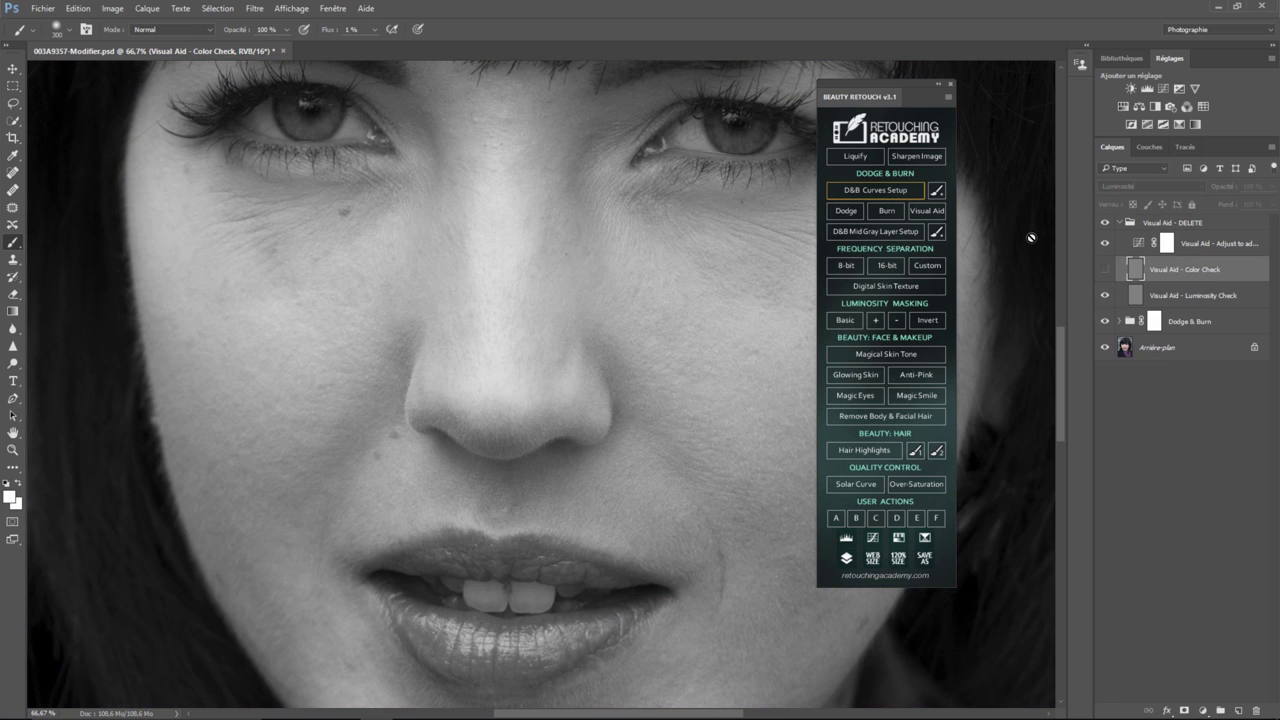
{"action": "left_click", "coordinate": [1128, 321]}
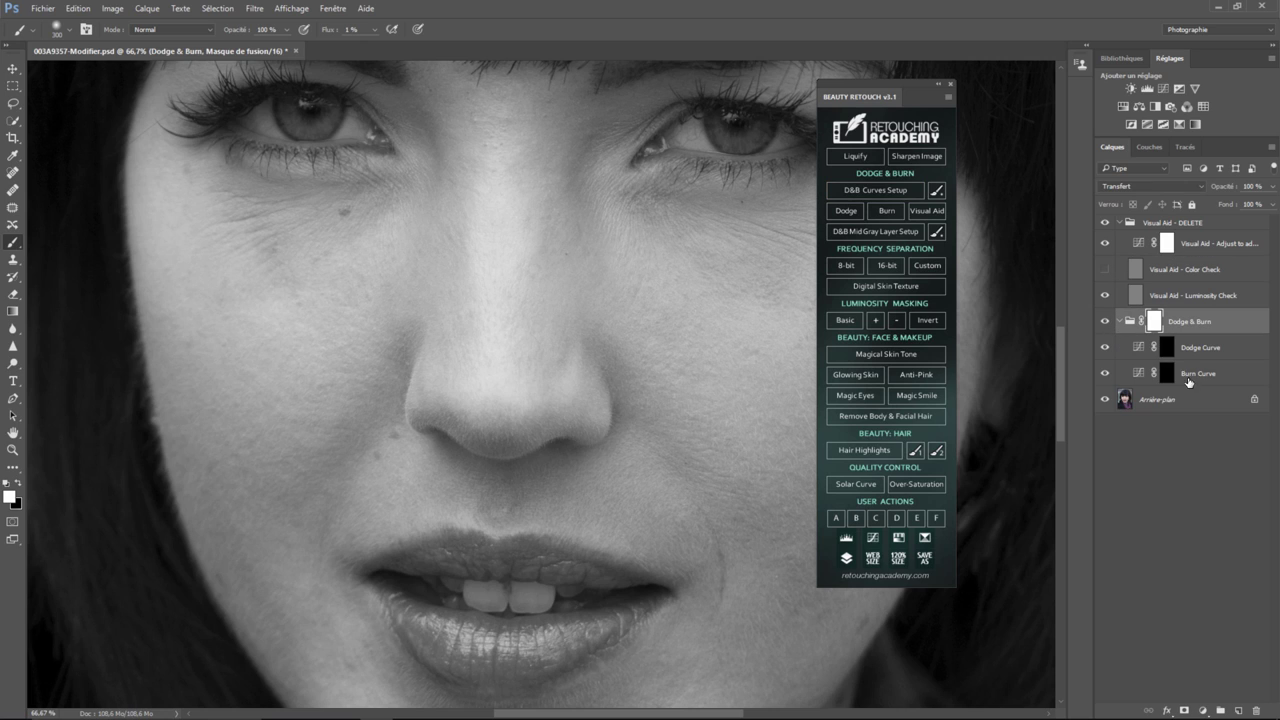
{"action": "left_click", "coordinate": [1167, 350]}
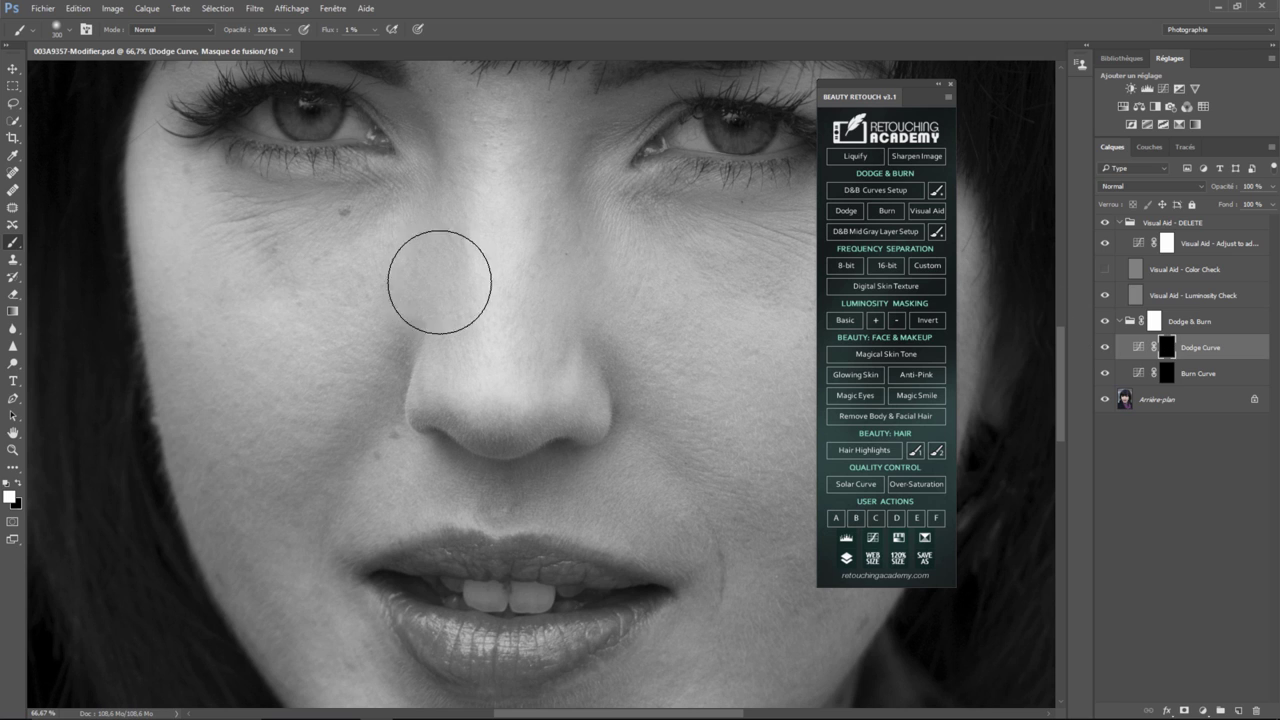
{"action": "left_click", "coordinate": [937, 192]}
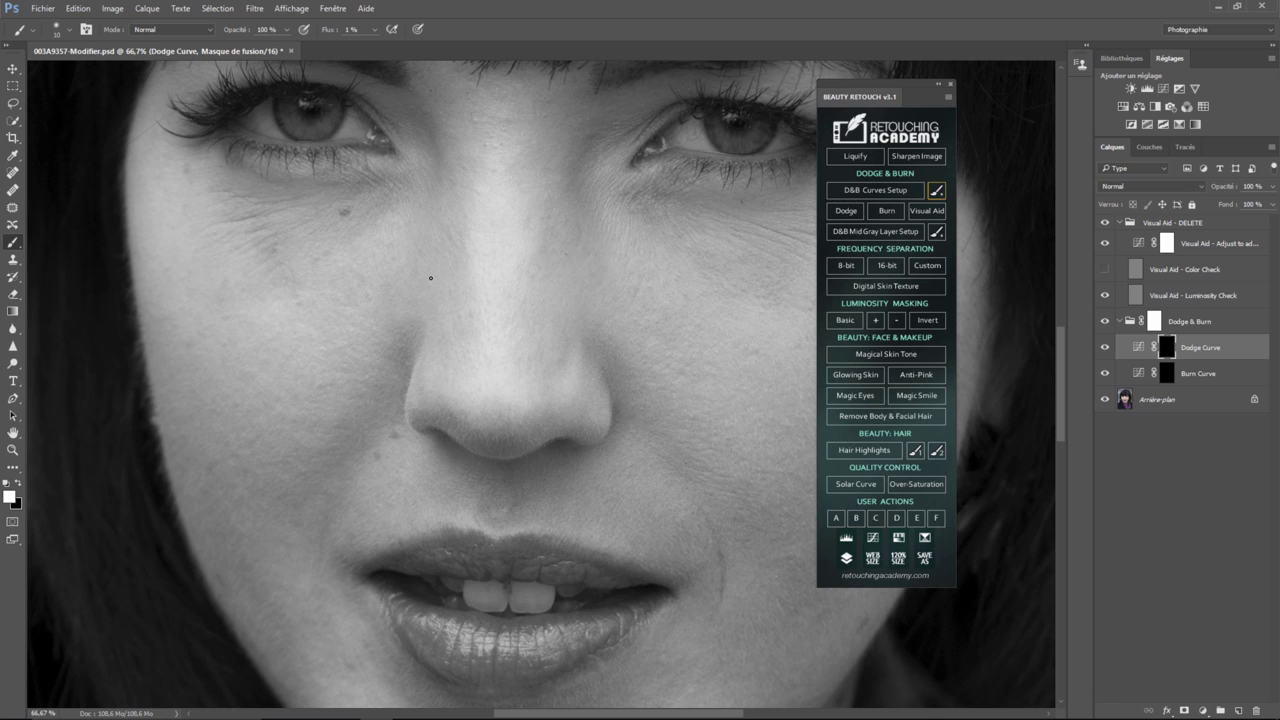
{"action": "left_click", "coordinate": [937, 232]}
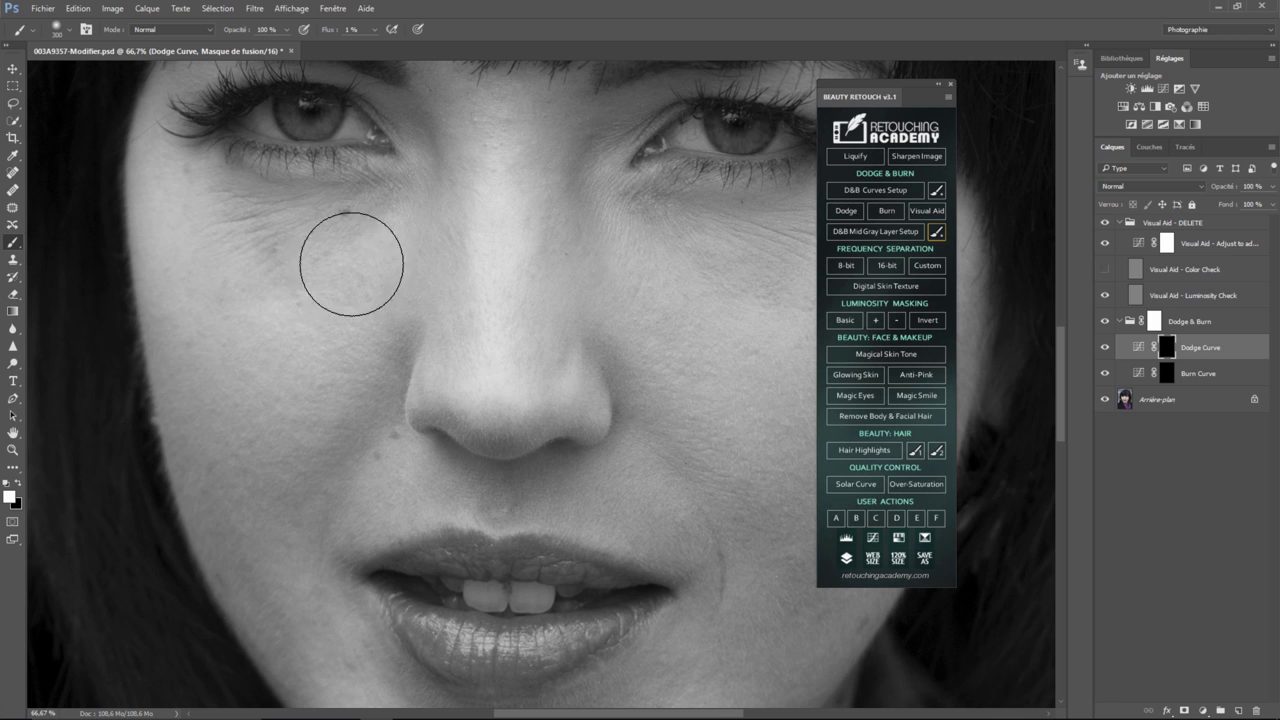
{"action": "mouse_move", "coordinate": [351, 264]}
{"action": "left_mouse_down"}
{"action": "mouse_move", "coordinate": [257, 257]}
{"action": "mouse_move", "coordinate": [263, 240]}
{"action": "mouse_move", "coordinate": [391, 200]}
{"action": "mouse_move", "coordinate": [334, 214]}
{"action": "mouse_move", "coordinate": [266, 206]}
{"action": "mouse_move", "coordinate": [282, 246]}
{"action": "mouse_move", "coordinate": [334, 251]}
{"action": "mouse_move", "coordinate": [394, 206]}
{"action": "mouse_move", "coordinate": [239, 201]}
{"action": "mouse_move", "coordinate": [280, 214]}
{"action": "mouse_move", "coordinate": [293, 247]}
{"action": "mouse_move", "coordinate": [370, 206]}
{"action": "left_mouse_up"}
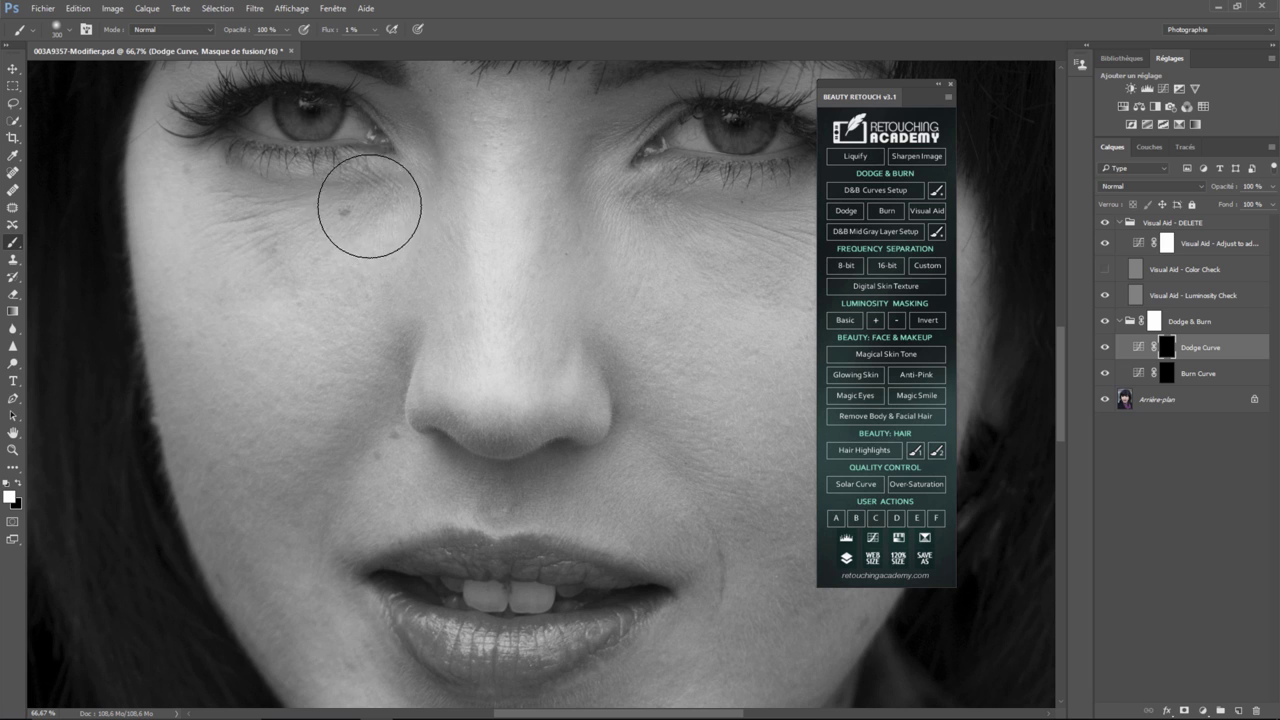
Turn the Dodge Curve layer back on and delete the Visual Aid - DELETE group.
{"action": "left_click", "coordinate": [1105, 350]}
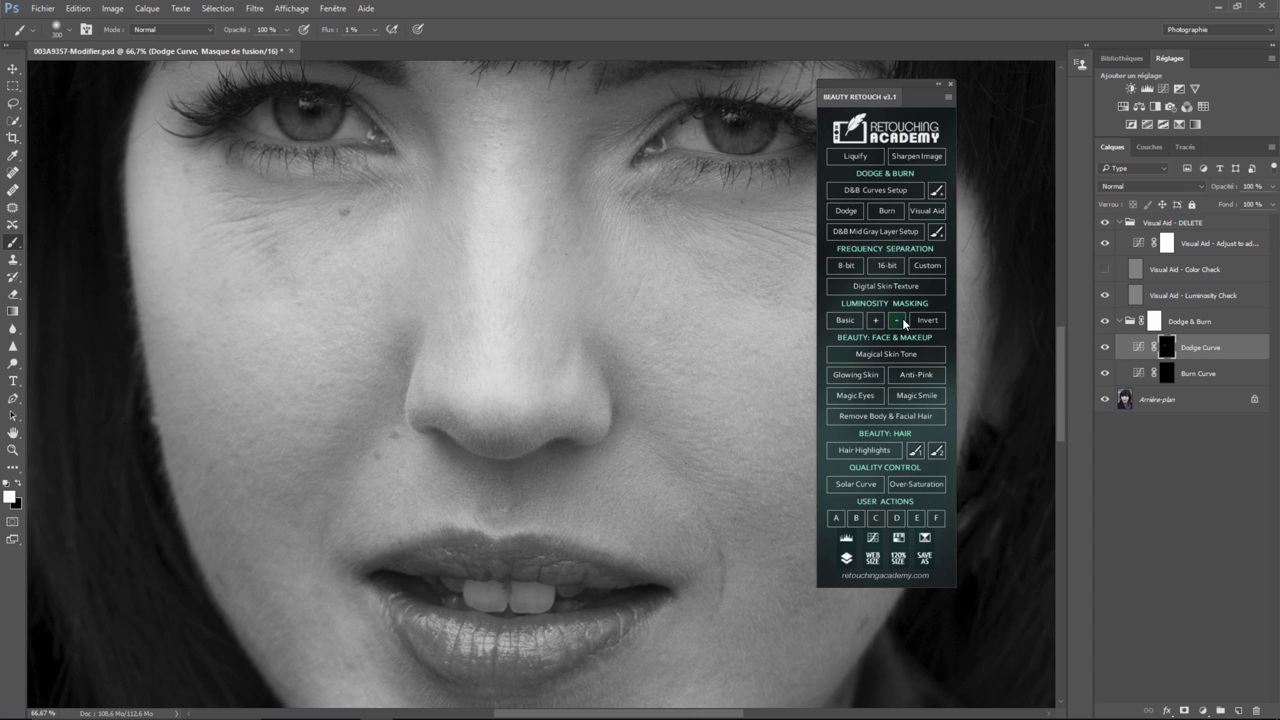
{"action": "left_click", "coordinate": [1173, 221]}
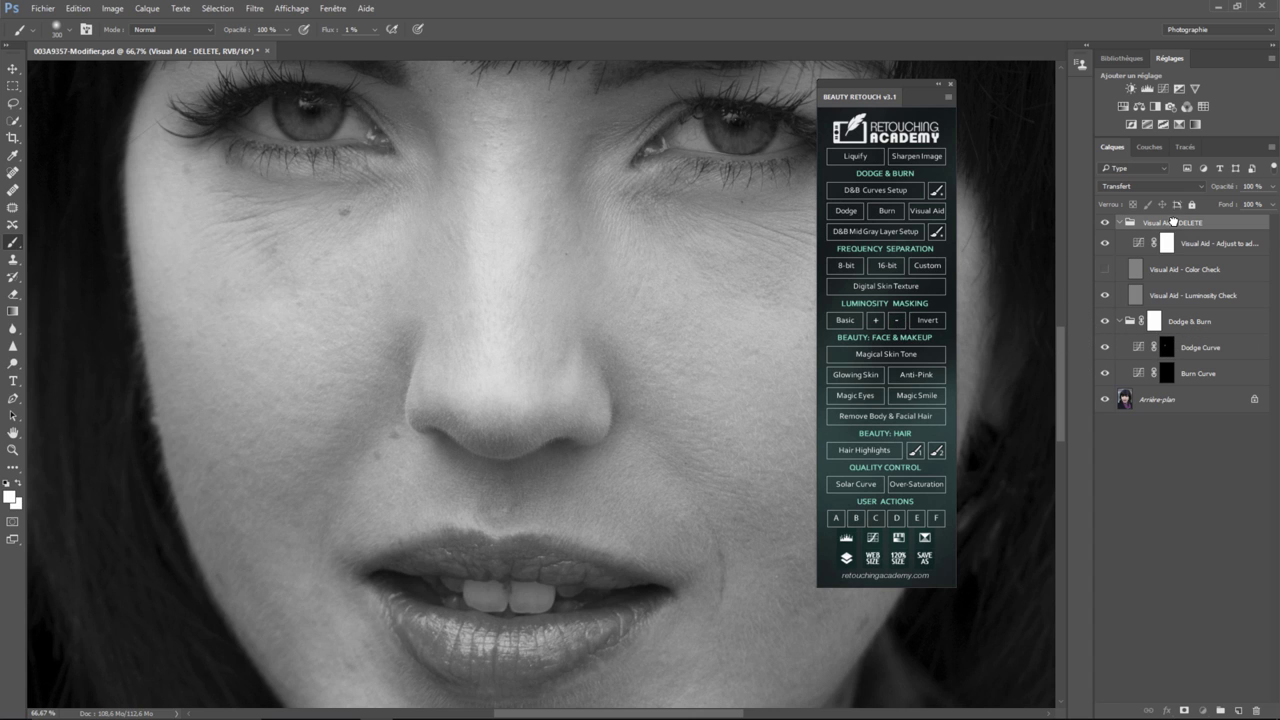
{"action": "key", "text": "Delete"}
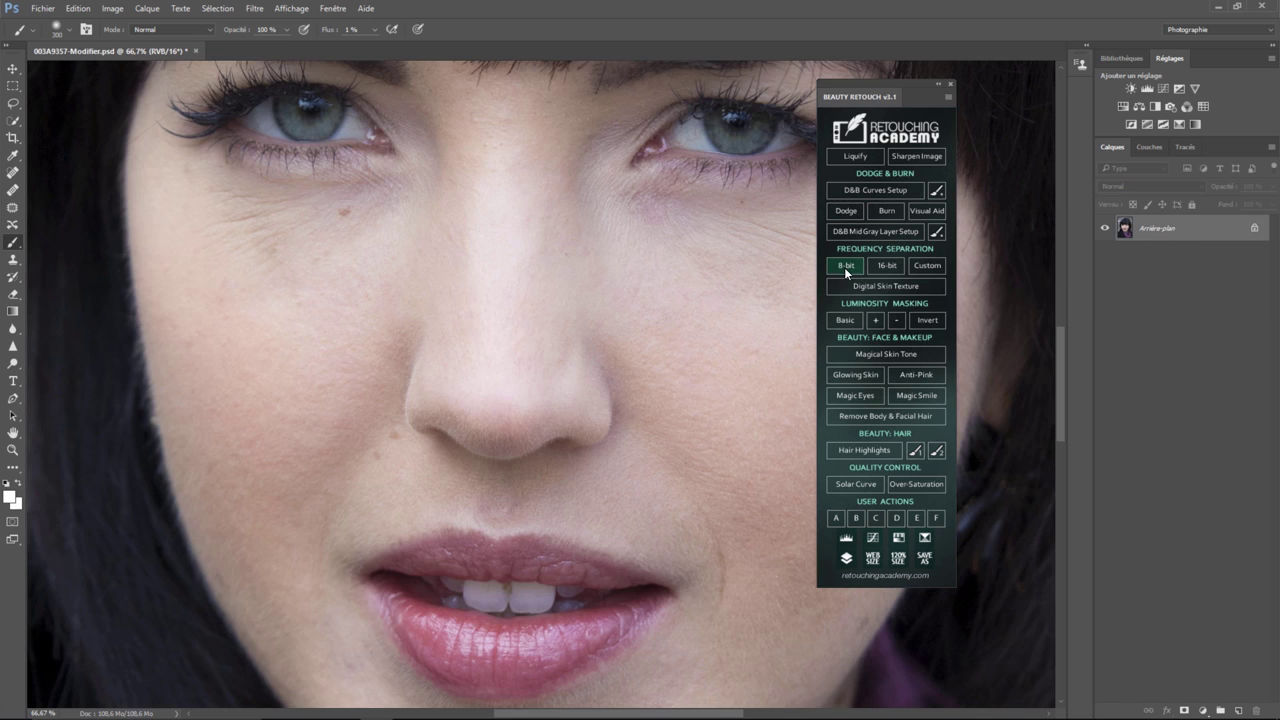
Try the Dodge, Burn and Visual Aid groups, then add the GLOBAL Sculpt & Contour group.
{"action": "left_click", "coordinate": [849, 213]}
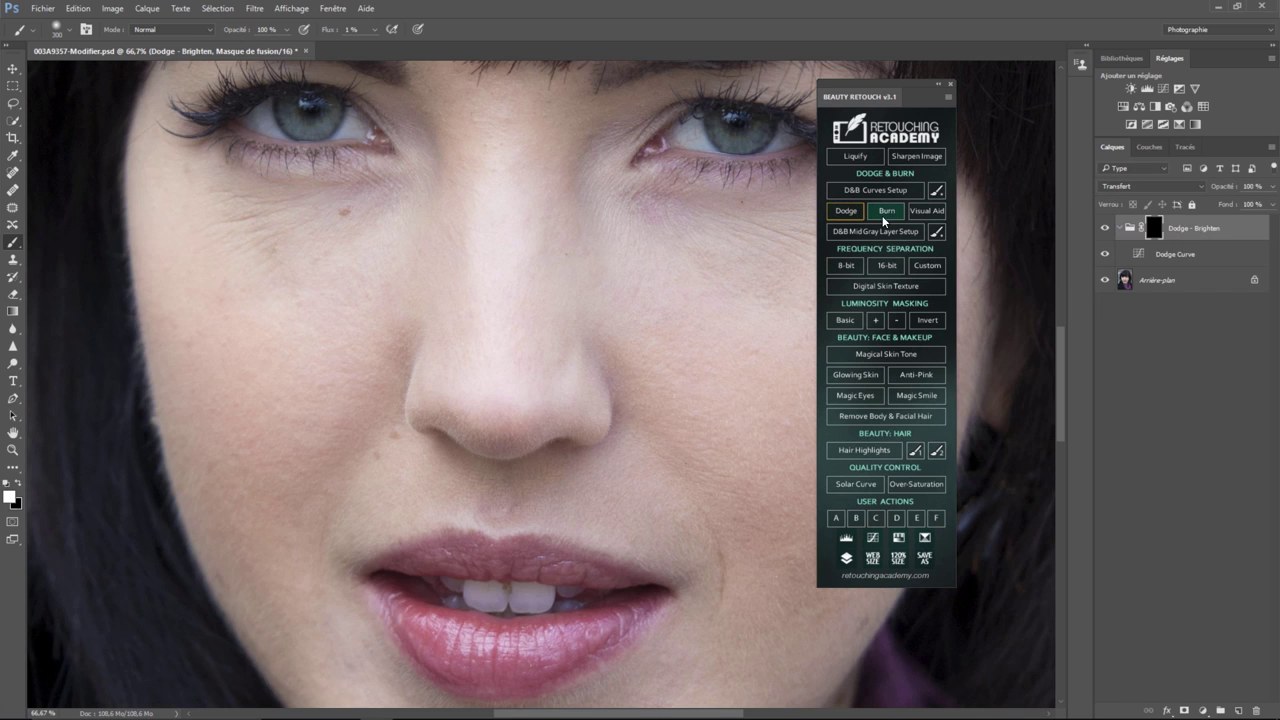
{"action": "left_click", "coordinate": [889, 214]}
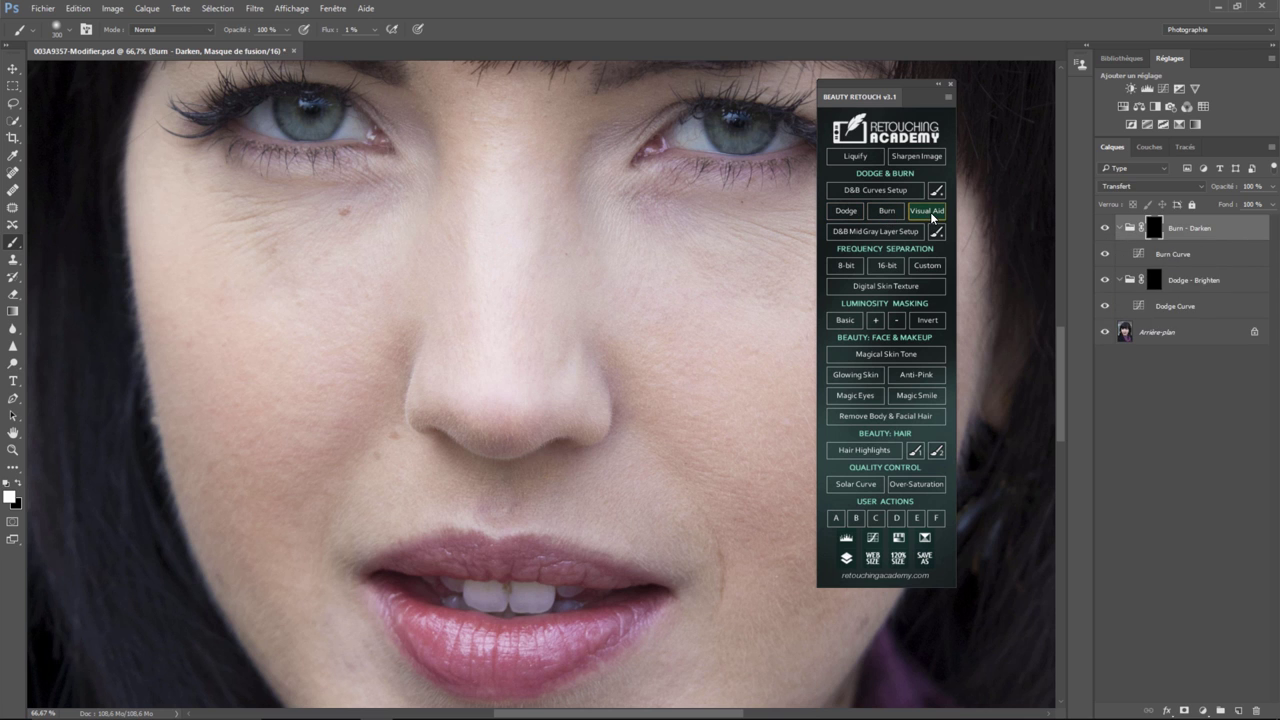
{"action": "left_click", "coordinate": [928, 213]}
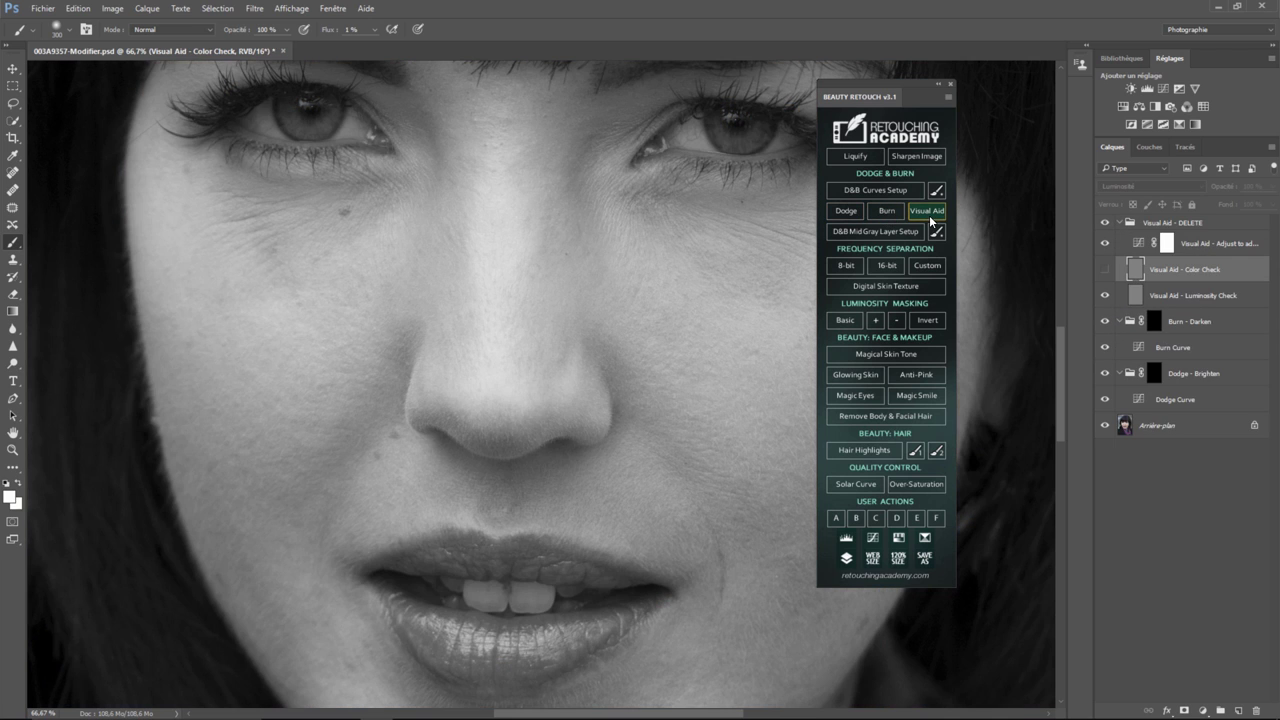
{"action": "left_click", "coordinate": [1152, 226]}
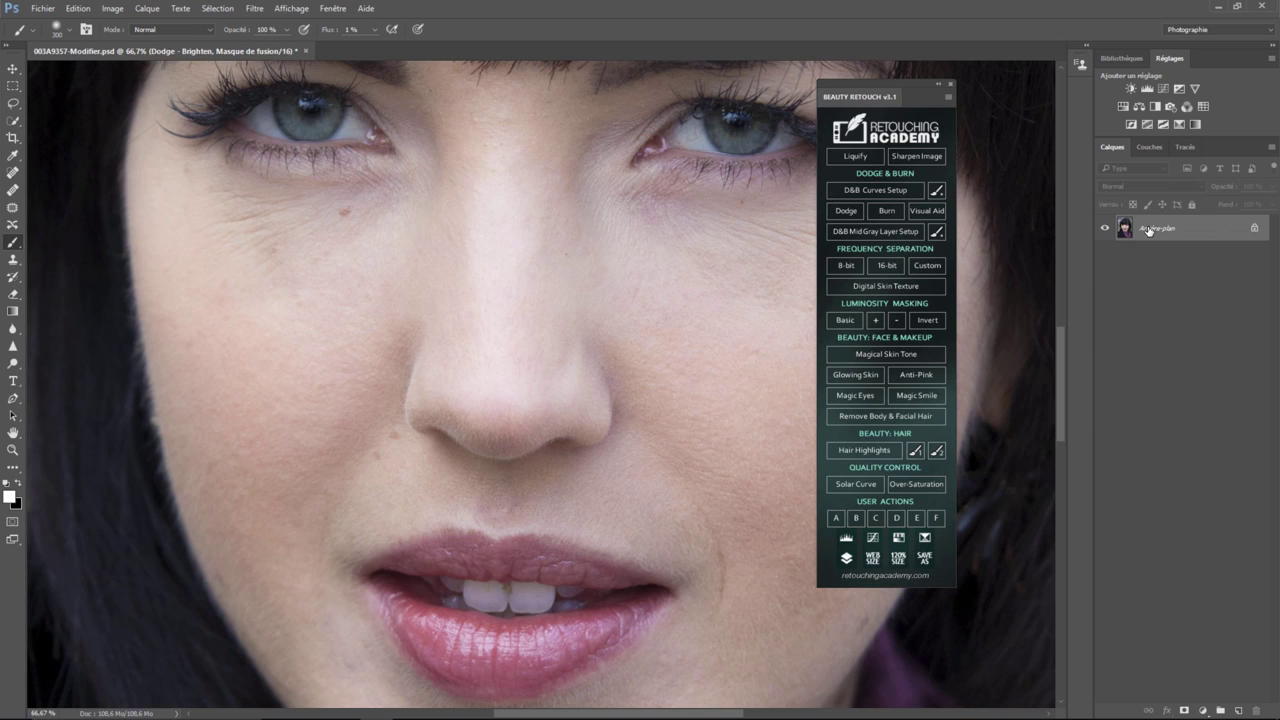
{"action": "left_click", "coordinate": [855, 232]}
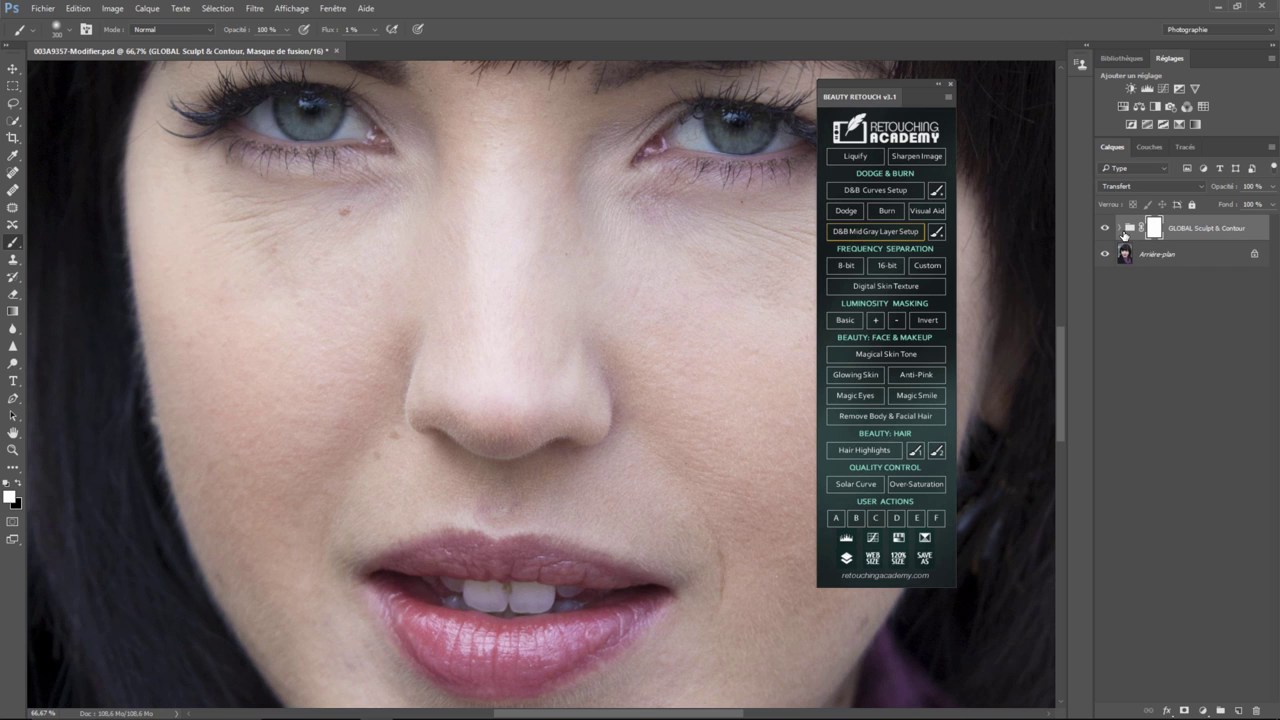
Target the group's Darken layer with a black brush at 100% flow.
{"action": "left_click", "coordinate": [1119, 229]}
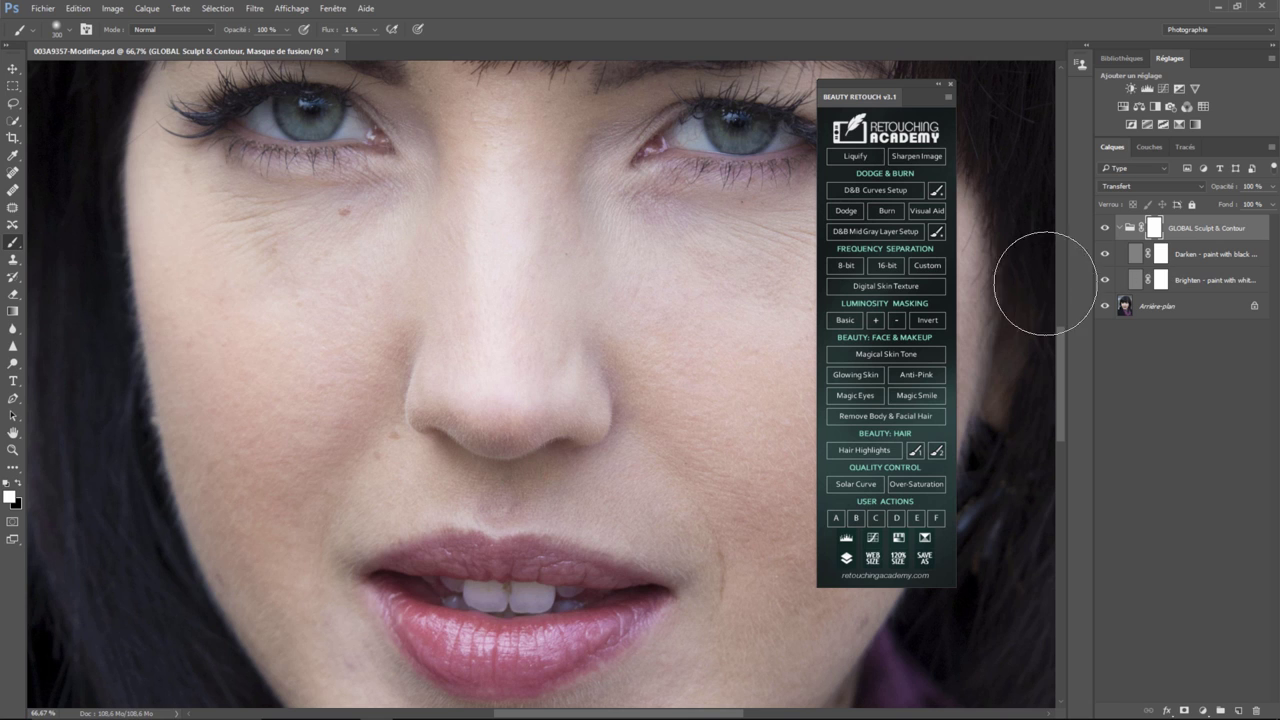
{"action": "left_click", "coordinate": [1136, 261]}
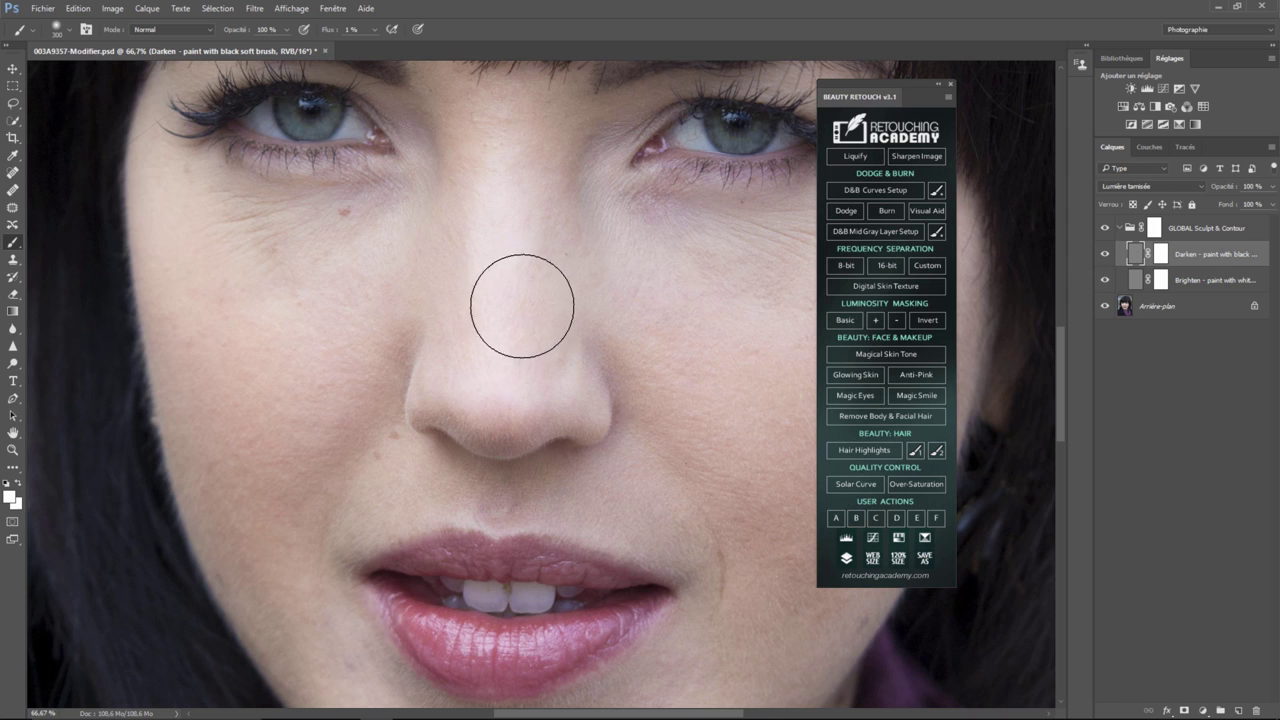
{"action": "left_click", "coordinate": [375, 29]}
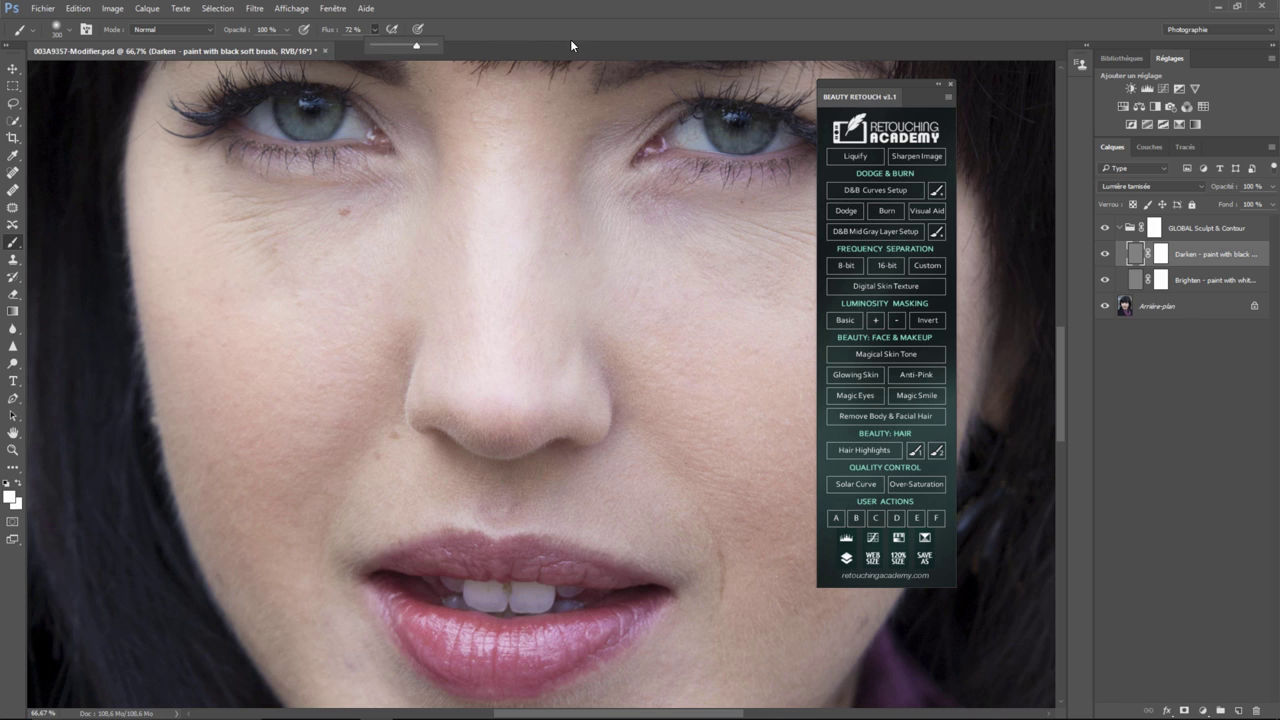
{"action": "left_click_drag", "start_coordinate": [416, 45], "coordinate": [452, 47]}
{"action": "left_click", "coordinate": [16, 502]}
{"action": "left_click", "coordinate": [16, 502]}
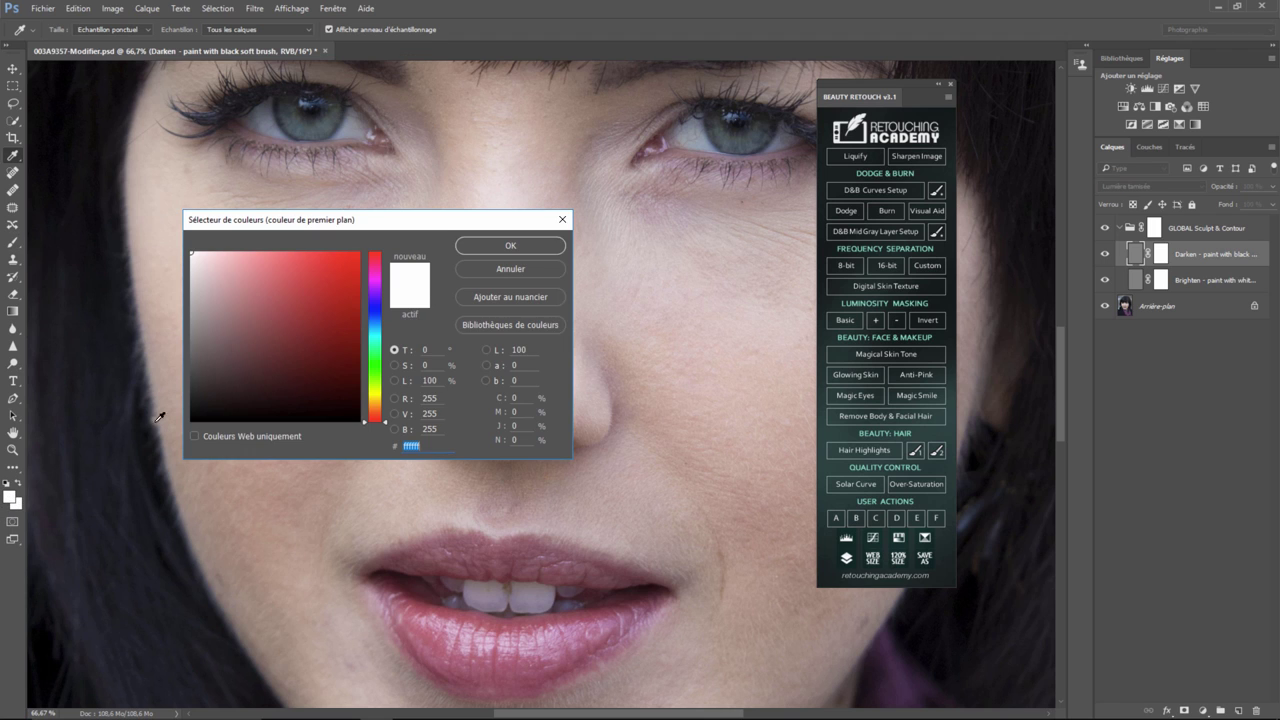
{"action": "left_click_drag", "start_coordinate": [225, 393], "coordinate": [192, 421]}
{"action": "left_click", "coordinate": [531, 242]}
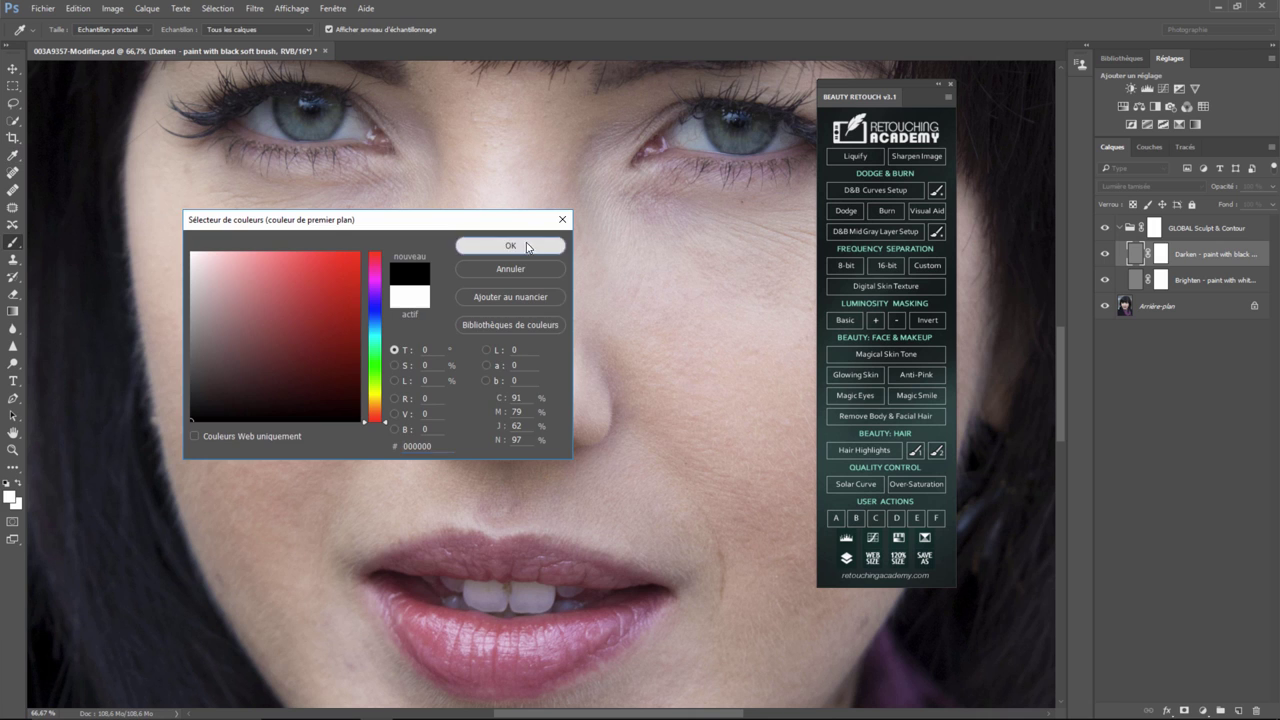
Darken the right cheek shadow, lighten the lower cheek in white, then delete the group.
{"action": "key", "text": "b"}
{"action": "mouse_move", "coordinate": [727, 333]}
{"action": "left_mouse_down"}
{"action": "mouse_move", "coordinate": [726, 364]}
{"action": "mouse_move", "coordinate": [720, 343]}
{"action": "mouse_move", "coordinate": [660, 314]}
{"action": "mouse_move", "coordinate": [711, 382]}
{"action": "left_mouse_up"}
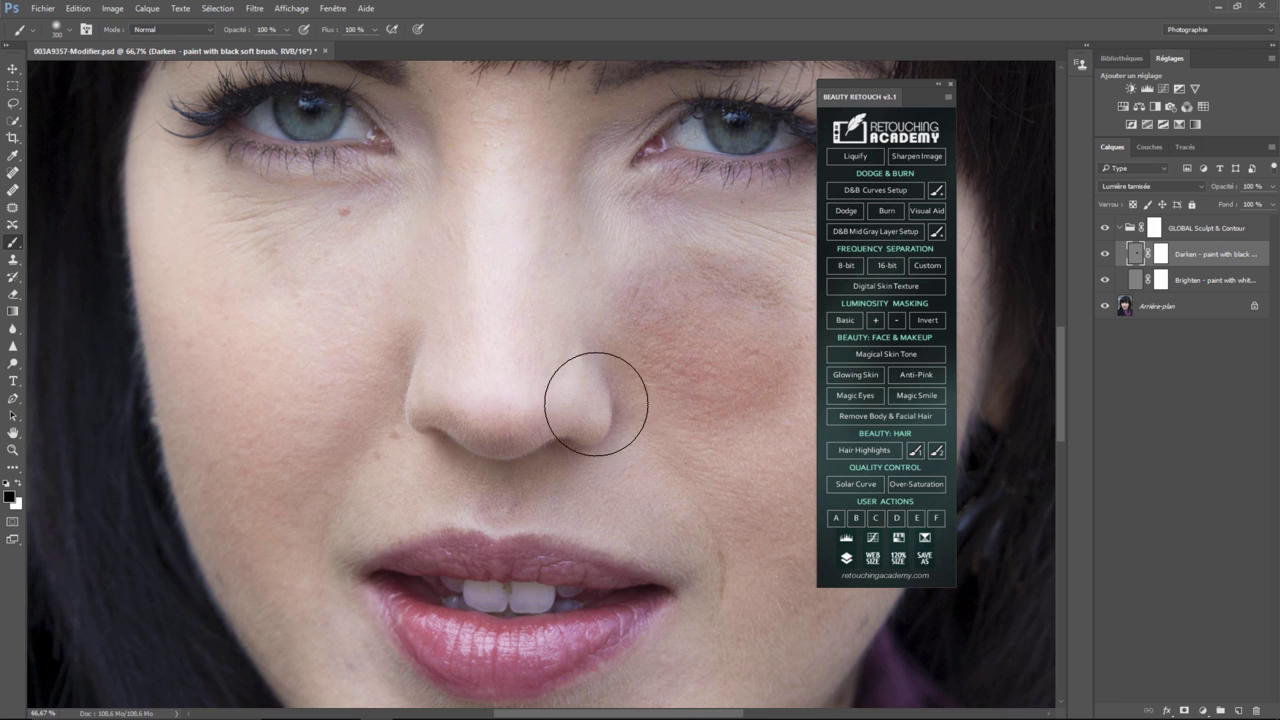
{"action": "left_click", "coordinate": [15, 484]}
{"action": "mouse_move", "coordinate": [737, 423]}
{"action": "left_mouse_down"}
{"action": "mouse_move", "coordinate": [726, 486]}
{"action": "mouse_move", "coordinate": [760, 494]}
{"action": "left_mouse_up"}
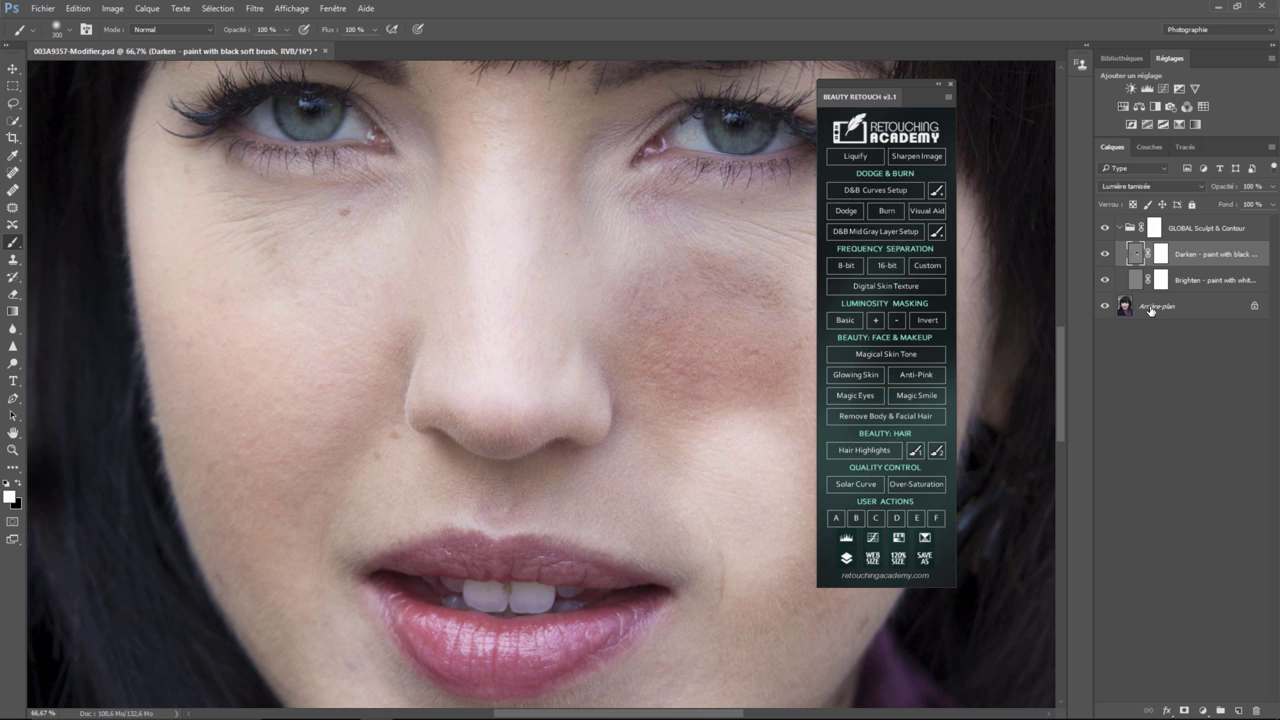
{"action": "left_click", "coordinate": [1185, 232]}
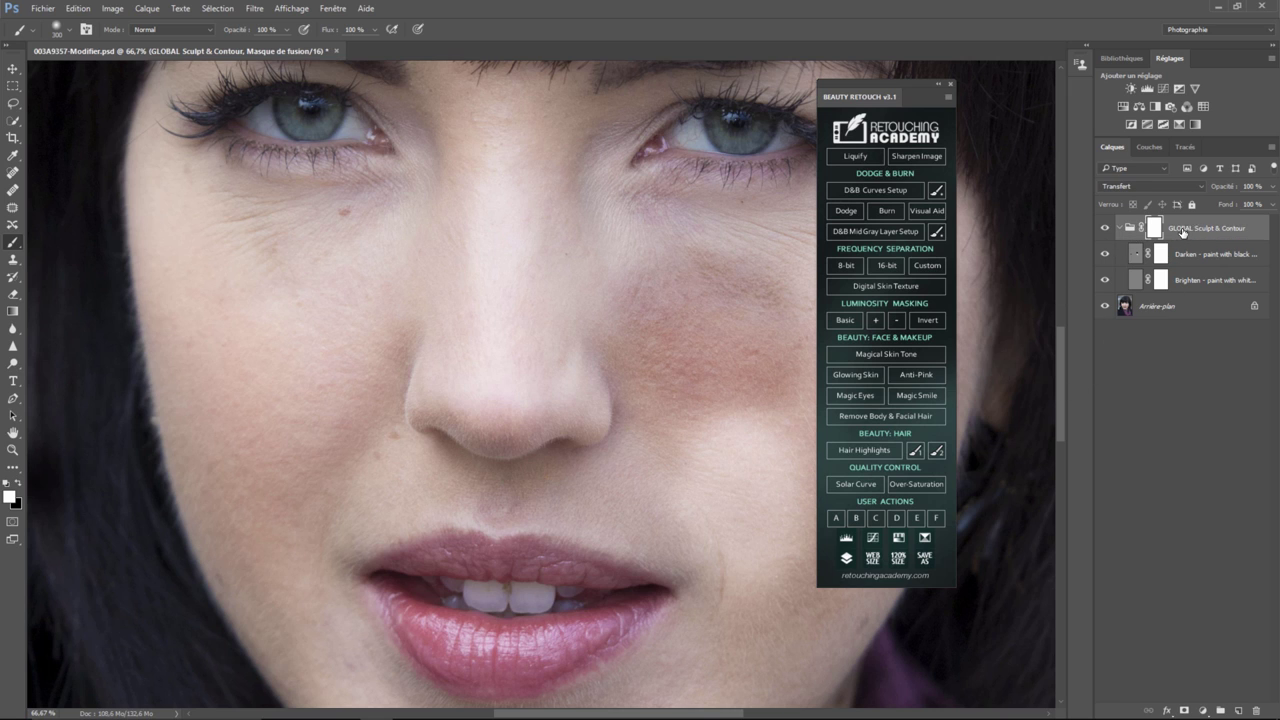
{"action": "key", "text": "Delete"}
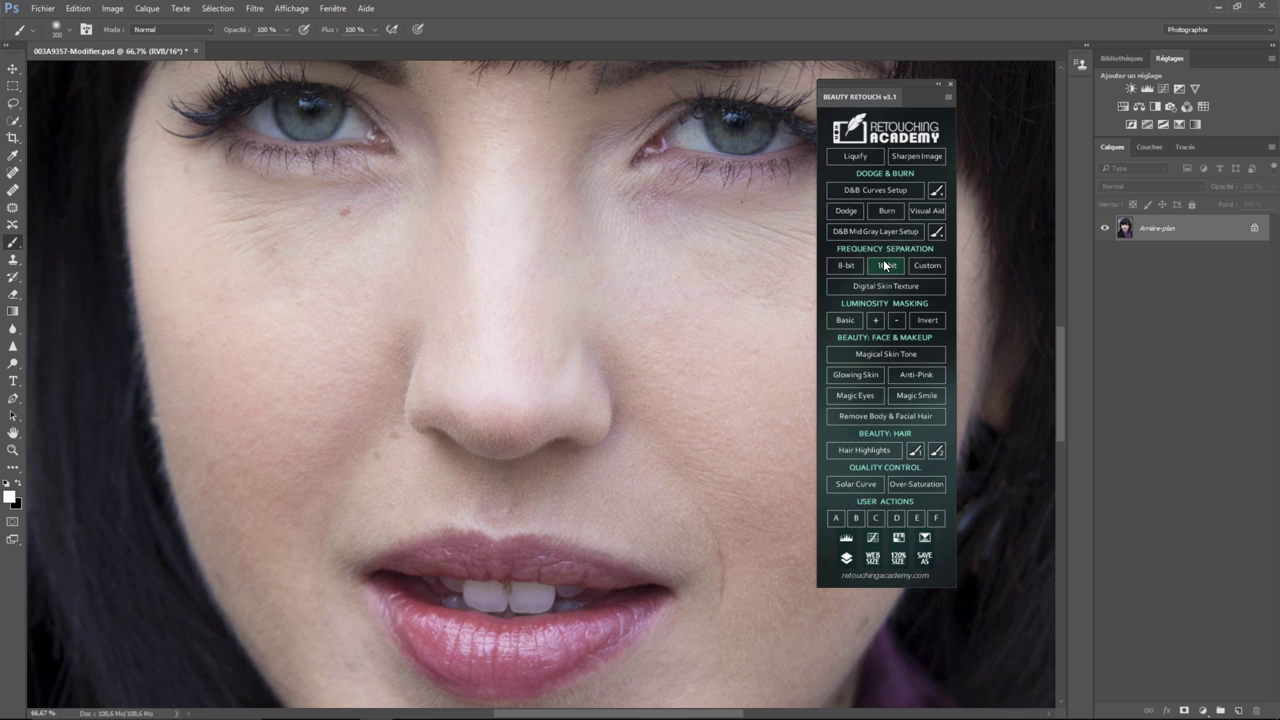
{"action": "left_click", "coordinate": [888, 266]}
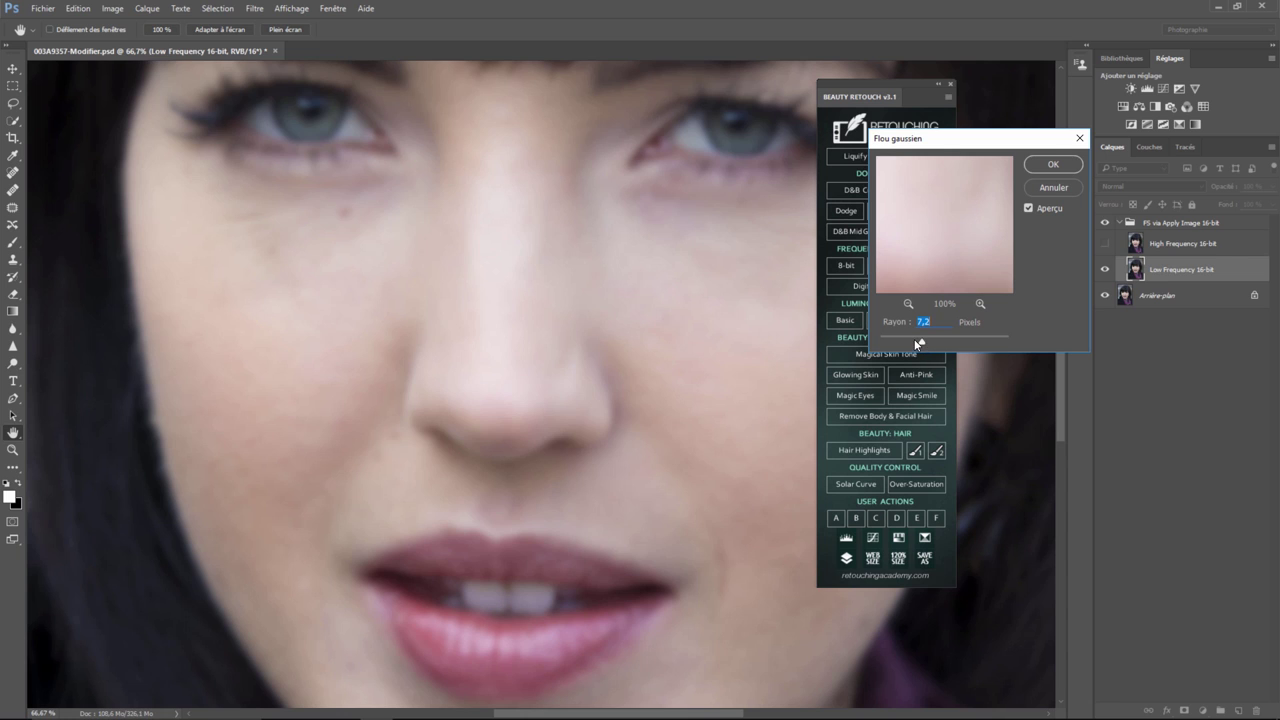
{"action": "left_click", "coordinate": [1045, 172]}
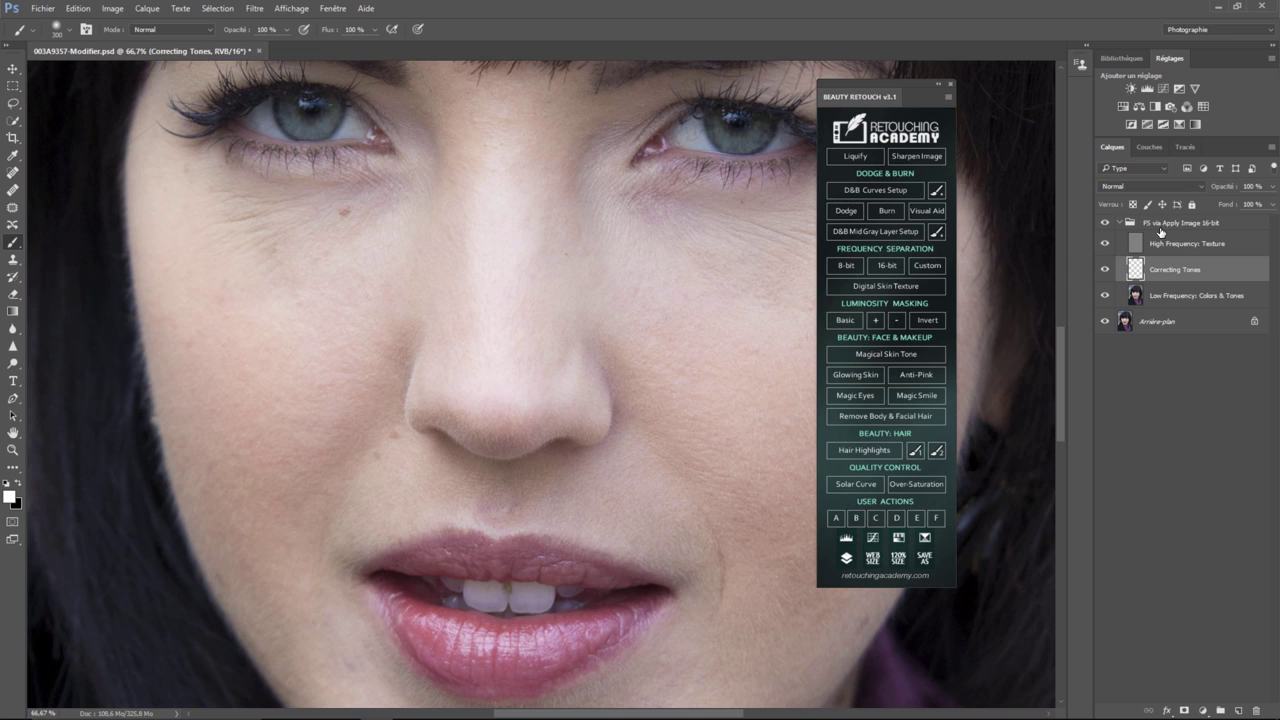
{"action": "left_click", "coordinate": [1166, 225]}
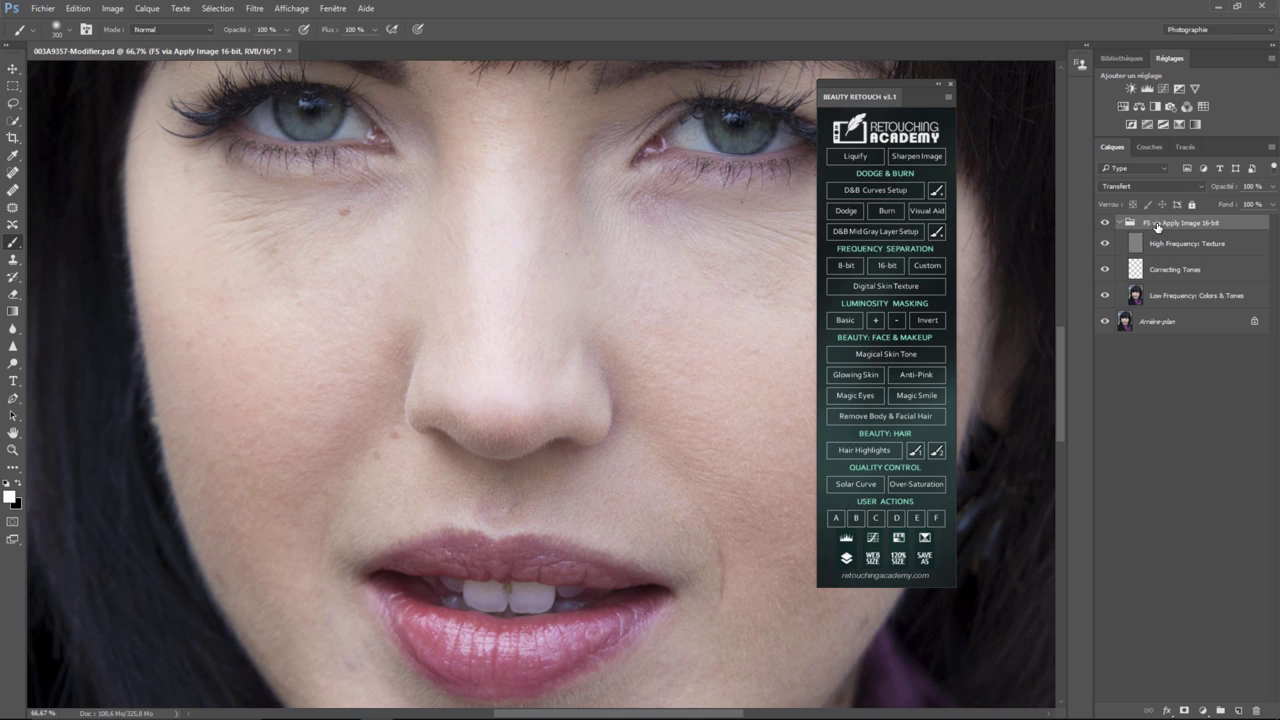
{"action": "key", "text": "Delete"}
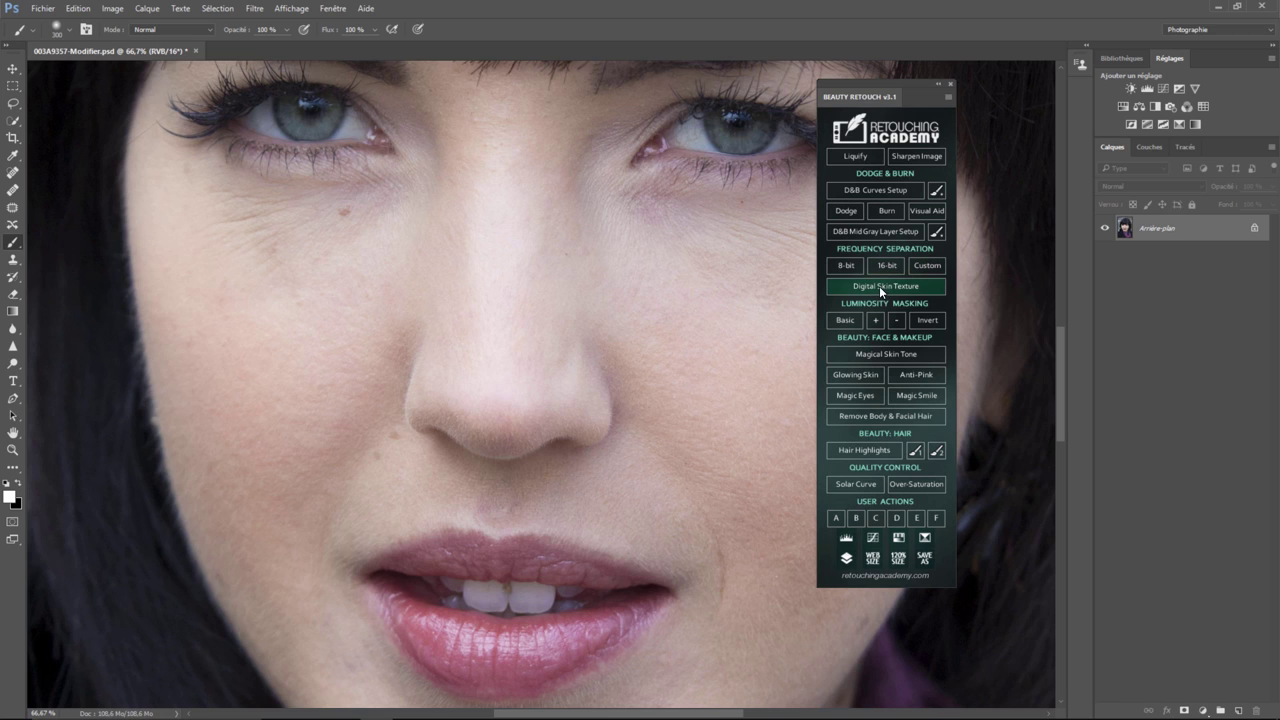
Add the Digital Skin Texture layer, previewing it with its mask disabled, then re-enabled.
{"action": "left_click", "coordinate": [882, 288]}
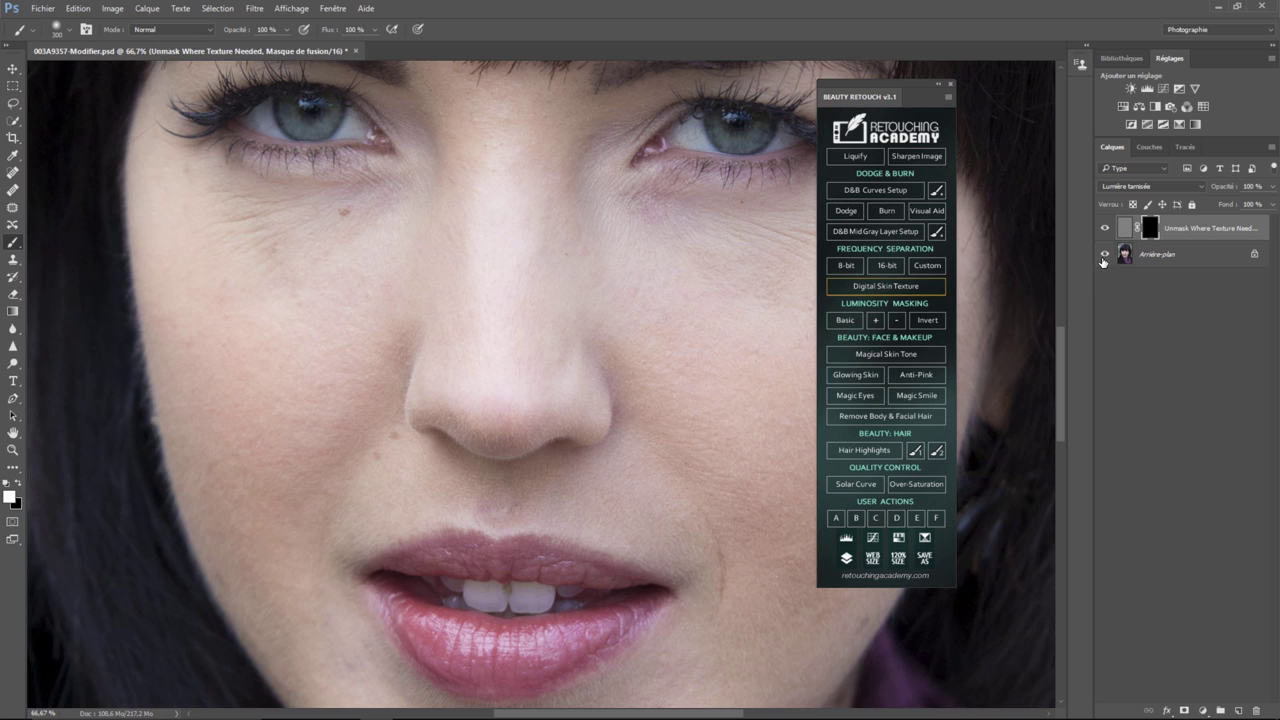
{"action": "left_click", "coordinate": [1101, 255]}
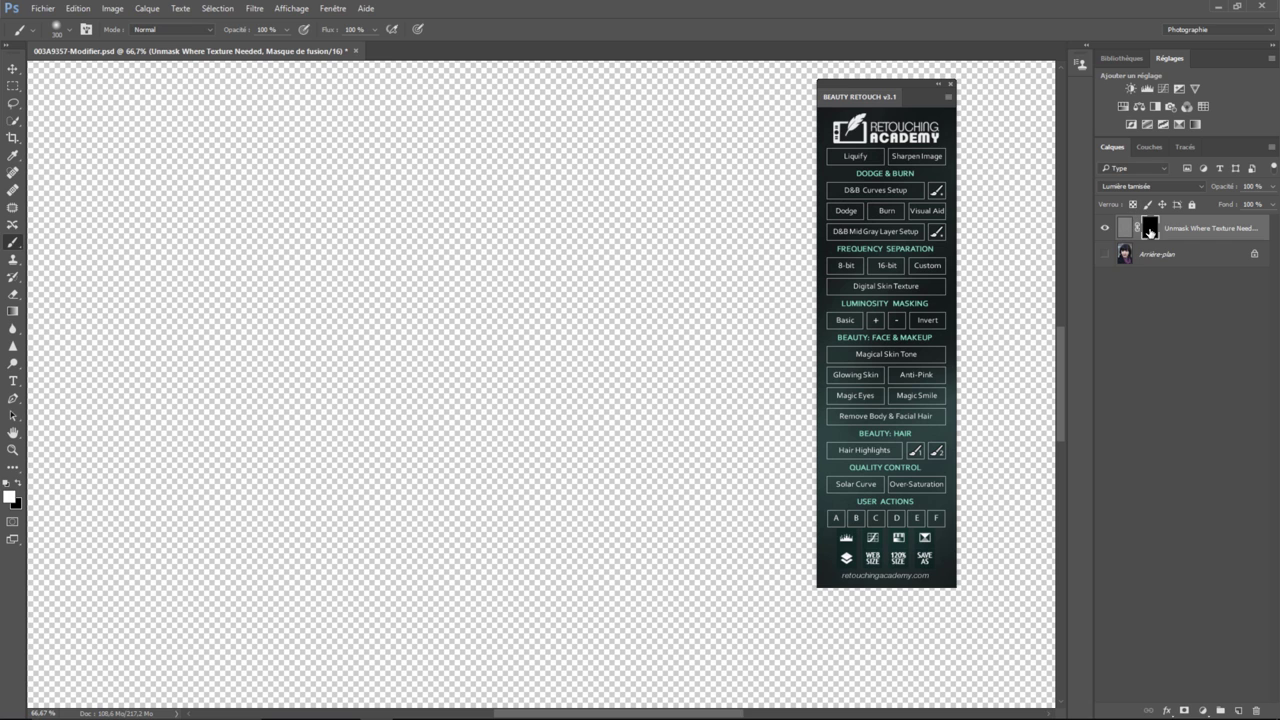
{"action": "right_click", "coordinate": [1149, 231]}
{"action": "left_click", "coordinate": [1147, 245]}
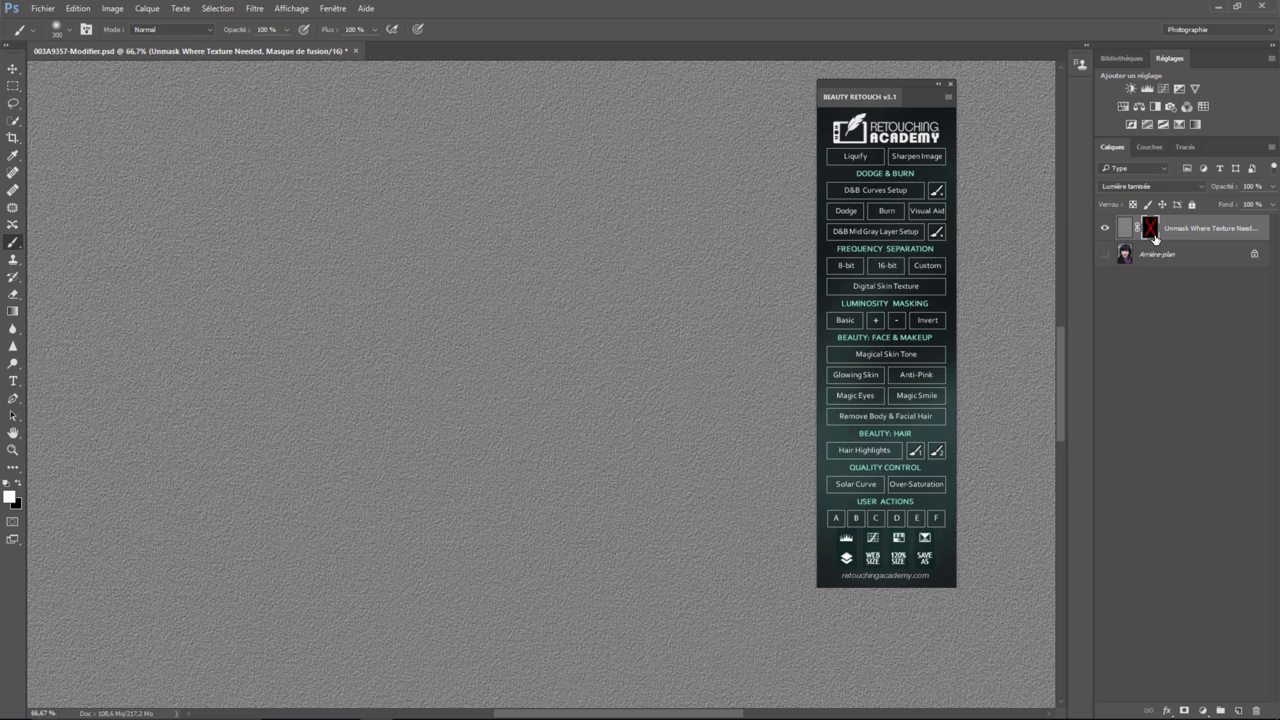
{"action": "right_click", "coordinate": [1153, 232]}
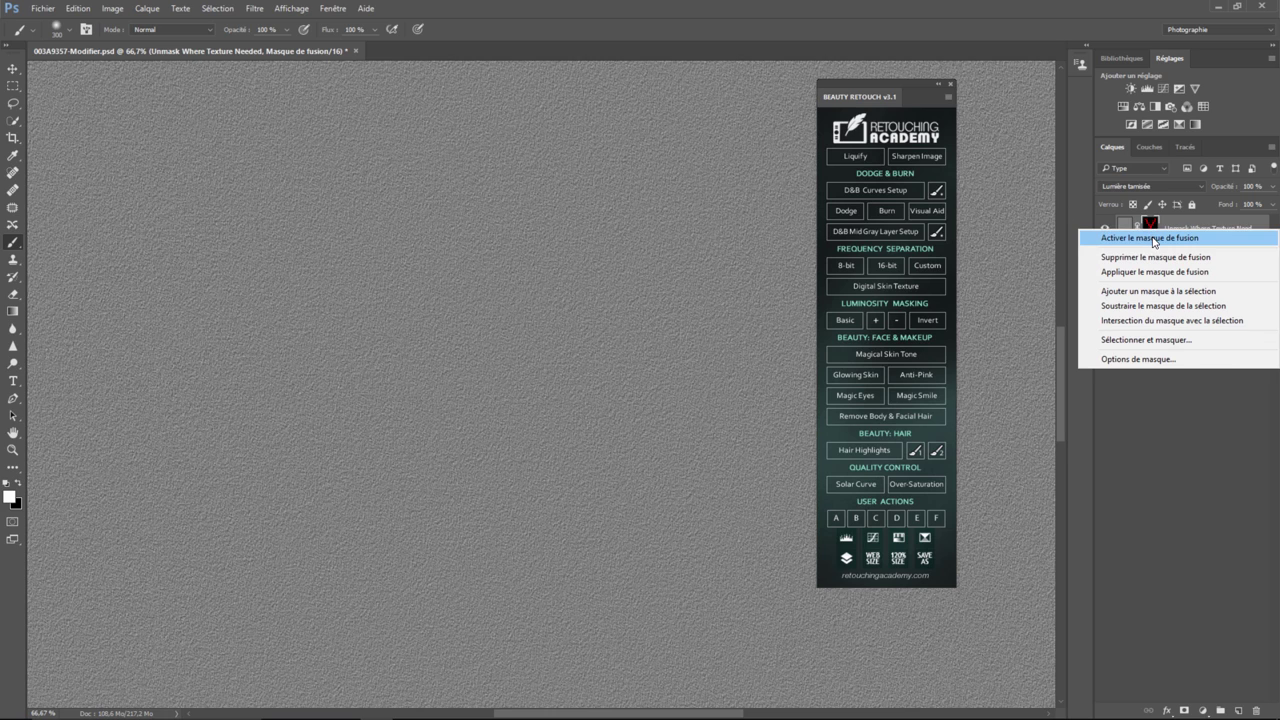
{"action": "left_click", "coordinate": [1155, 240]}
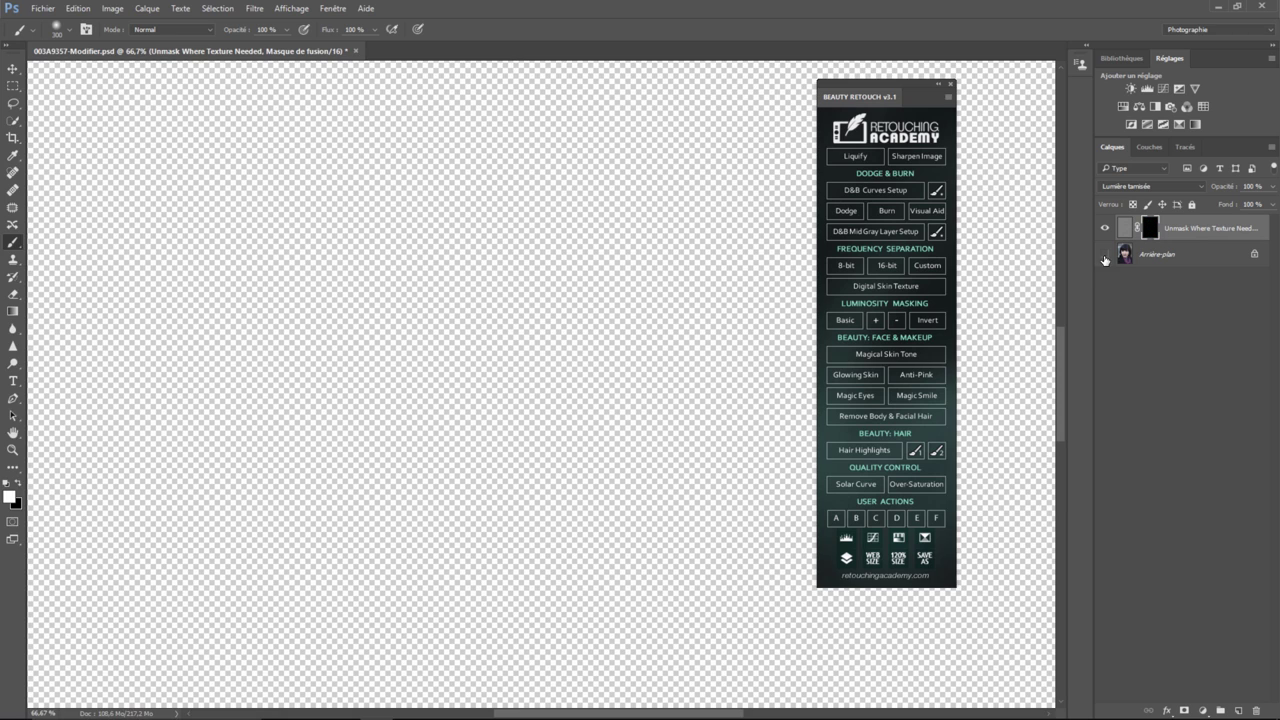
{"action": "left_click", "coordinate": [1104, 254]}
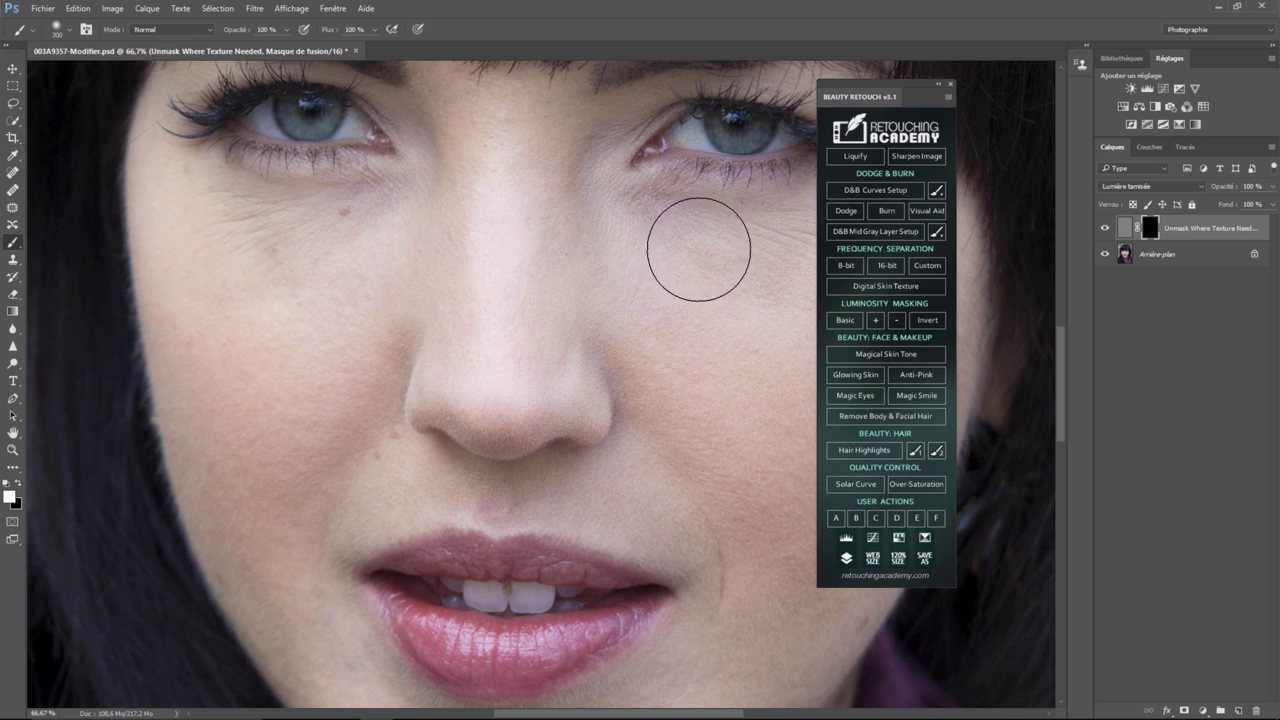
Toggle the skin texture layer off and on twice to compare the effect.
{"action": "left_click", "coordinate": [1105, 230]}
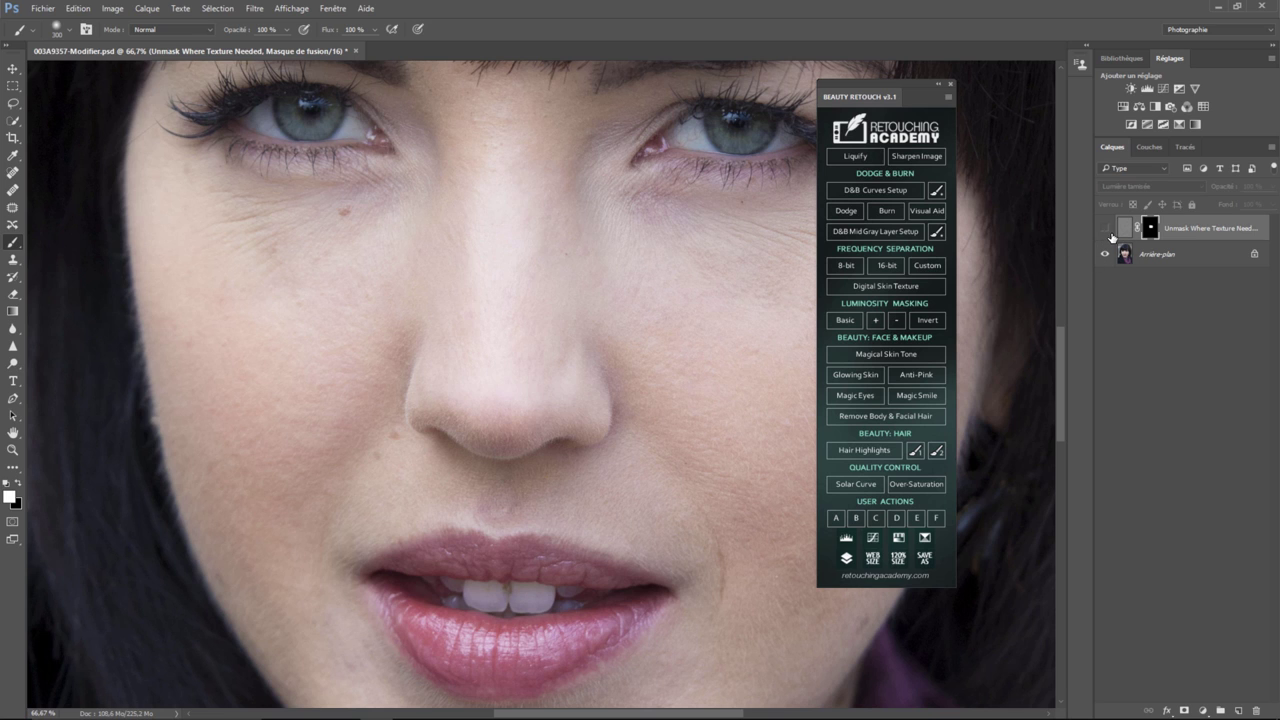
{"action": "left_click", "coordinate": [1106, 231]}
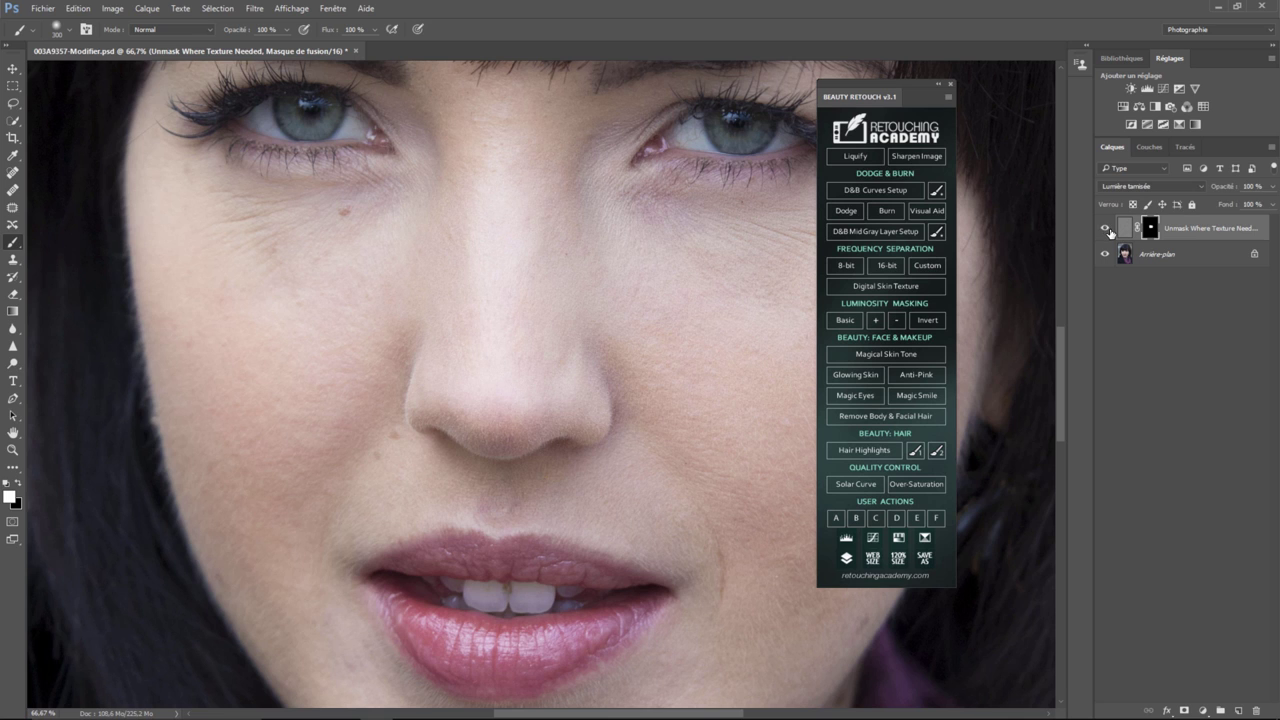
{"action": "left_click", "coordinate": [1105, 231]}
{"action": "left_click", "coordinate": [1105, 231]}
Merge the skin texture layer down with Ctrl+E and zoom back out to the whole photo.
{"action": "key", "text": "ctrl+e"}
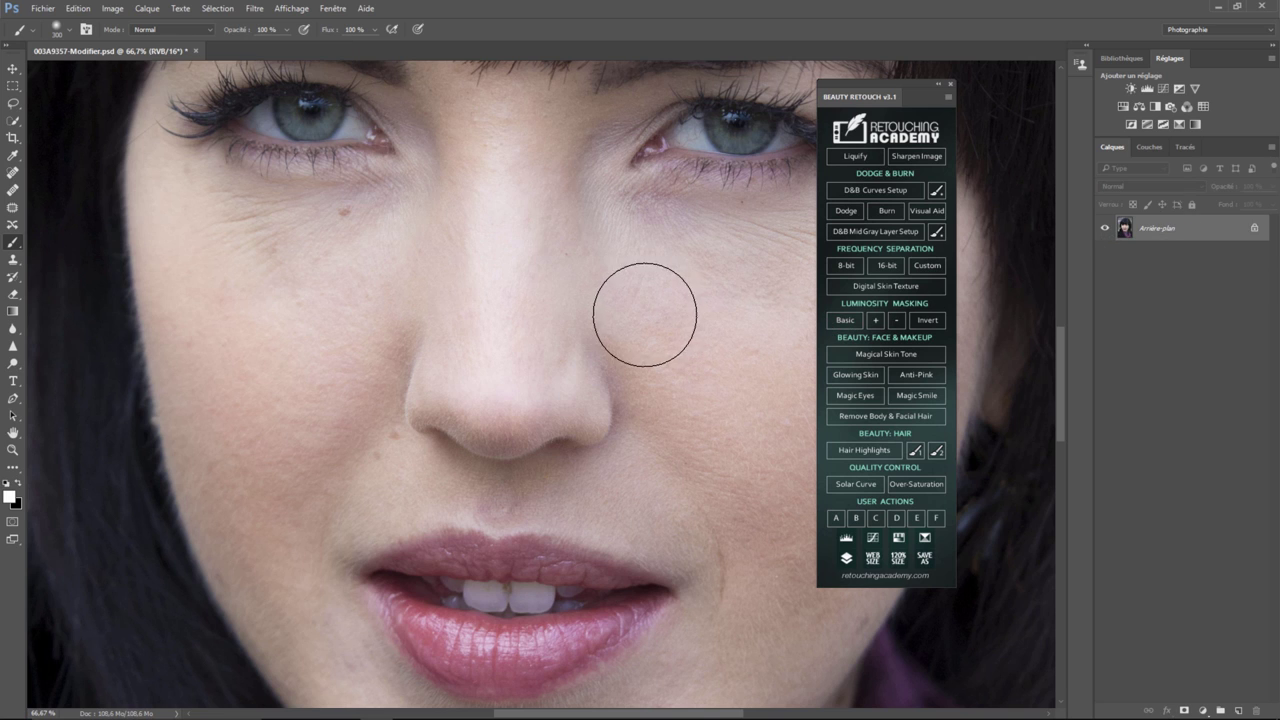
{"action": "scroll", "coordinate": [666, 325], "scroll_direction": "up", "scroll_amount": 1}
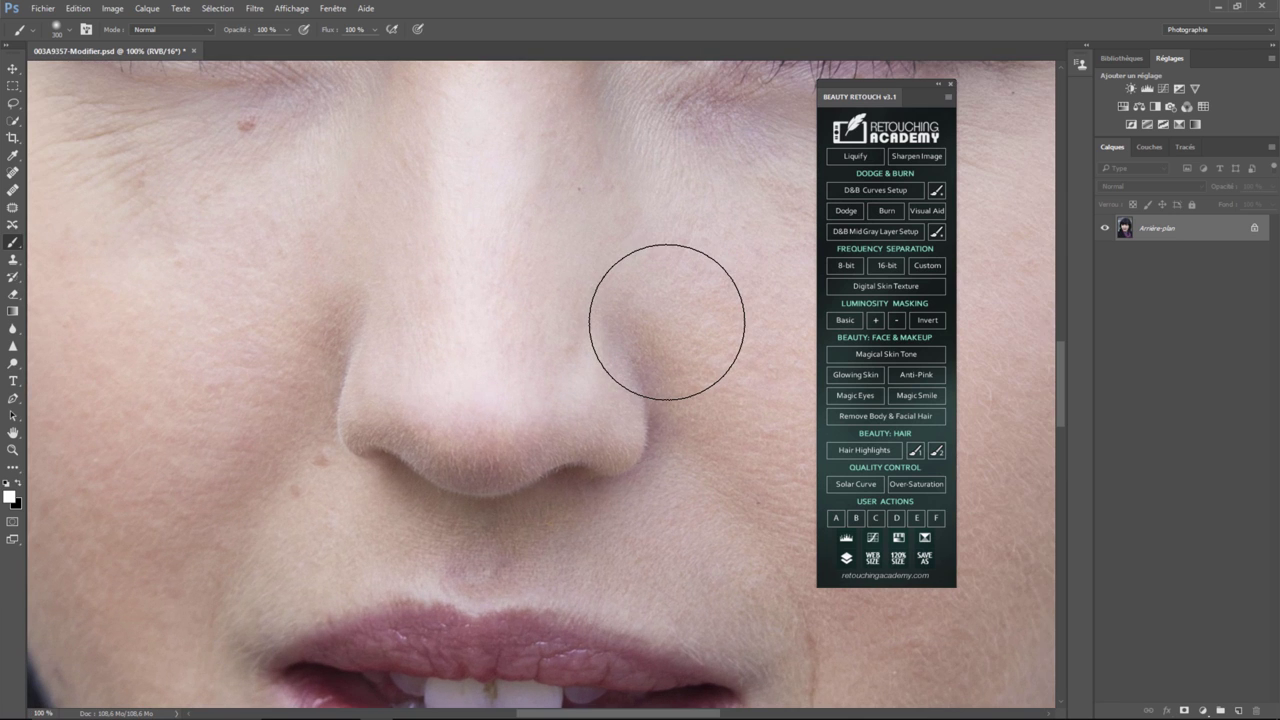
{"action": "scroll", "coordinate": [666, 320], "scroll_direction": "down", "scroll_amount": 1}
{"action": "scroll", "coordinate": [667, 325], "scroll_direction": "down", "scroll_amount": 1}
Build a midtone luminosity selection and add a Courbes 1 curves layer masked by it.
{"action": "scroll", "coordinate": [667, 325], "scroll_direction": "down", "scroll_amount": 2}
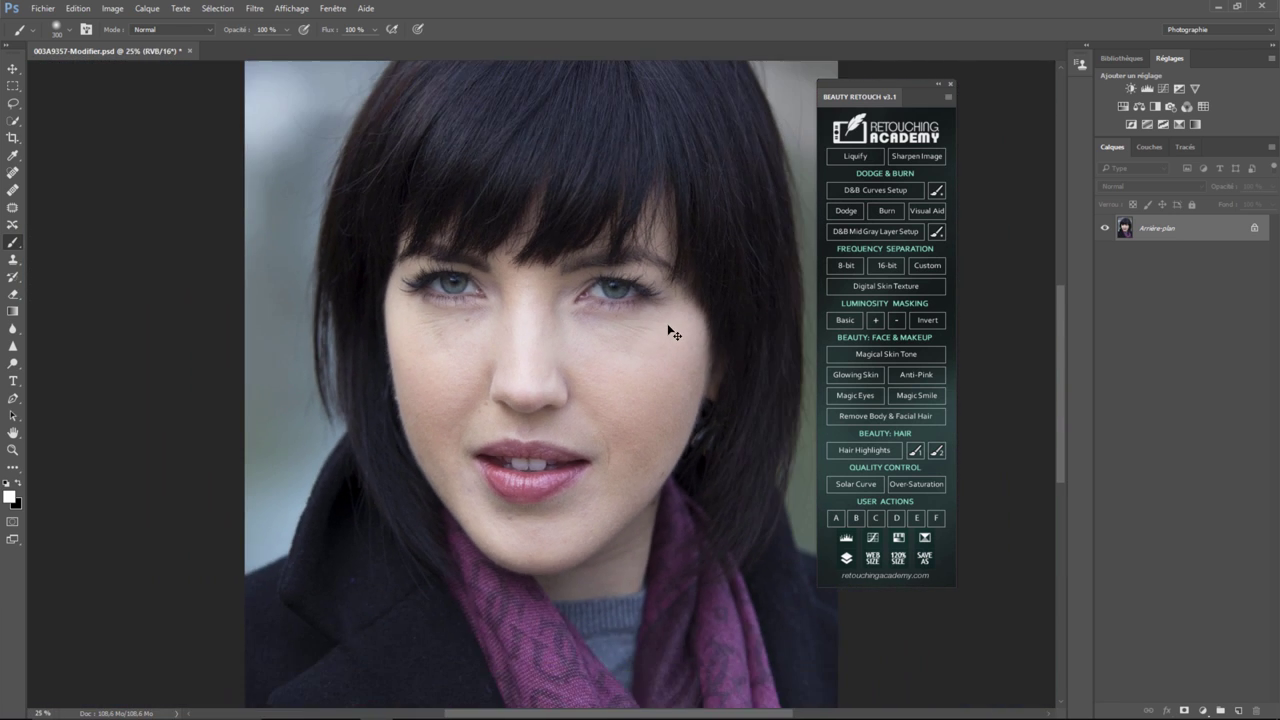
{"action": "scroll", "coordinate": [671, 334], "scroll_direction": "down", "scroll_amount": 1}
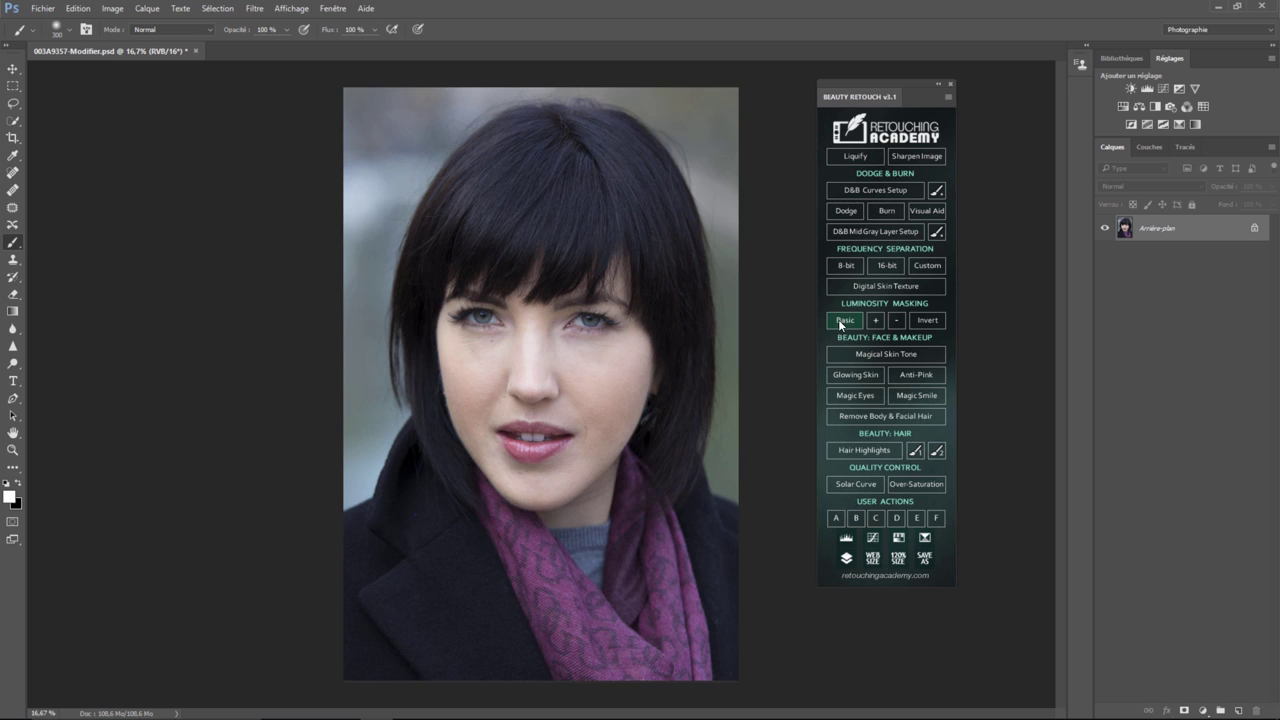
{"action": "left_click", "coordinate": [842, 323]}
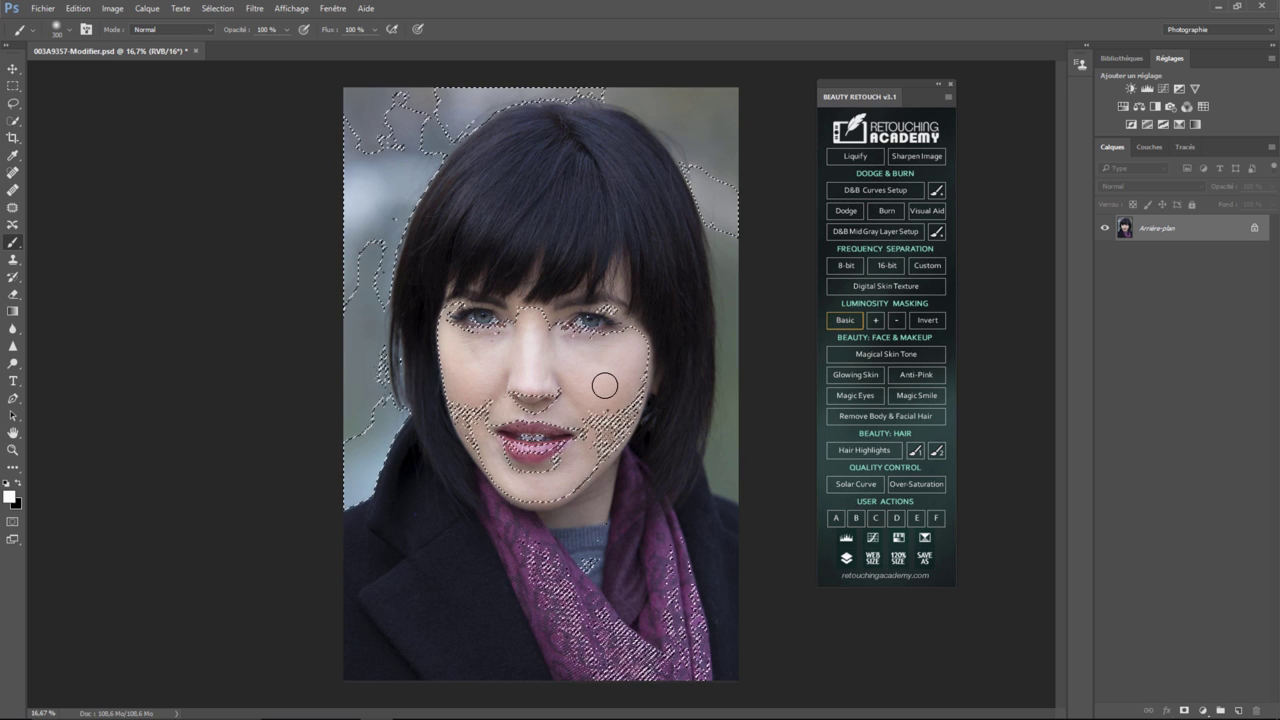
{"action": "left_click", "coordinate": [877, 321]}
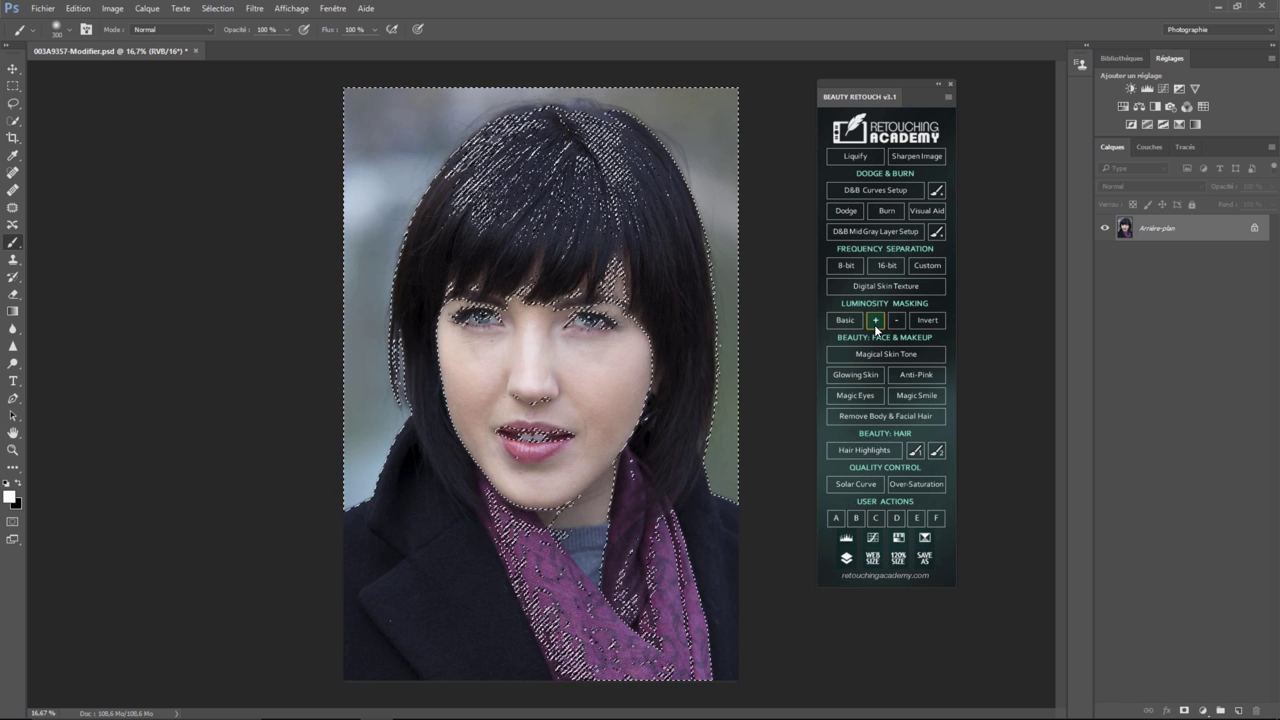
{"action": "left_click", "coordinate": [897, 321]}
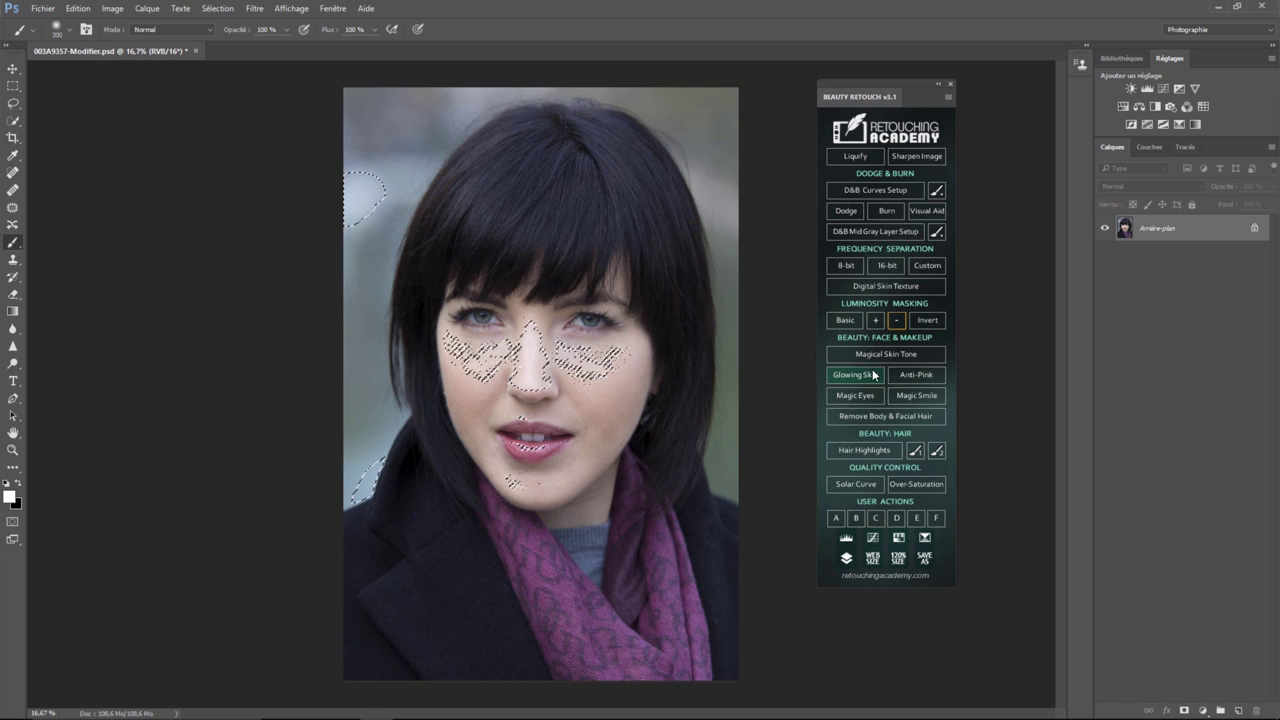
{"action": "left_click", "coordinate": [878, 516]}
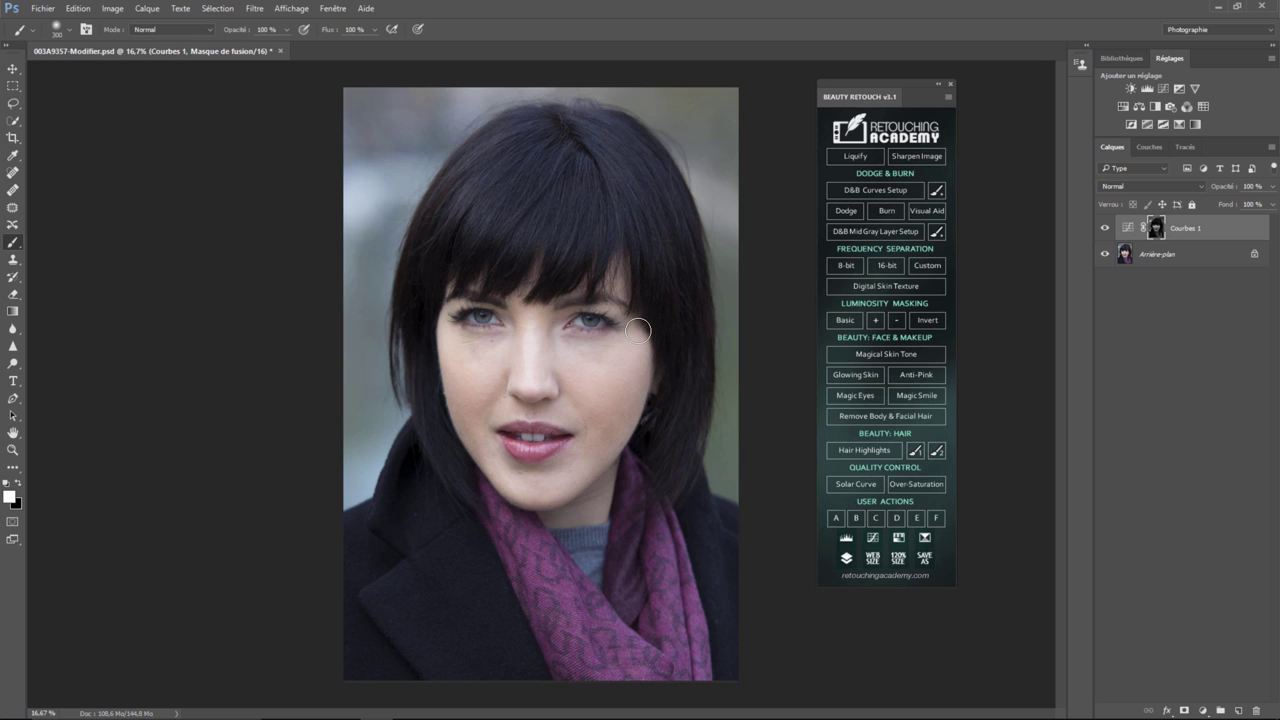
Trial a brightening curve on Courbes 1, undo it, remove the layer and deselect.
{"action": "double_click", "coordinate": [1126, 233]}
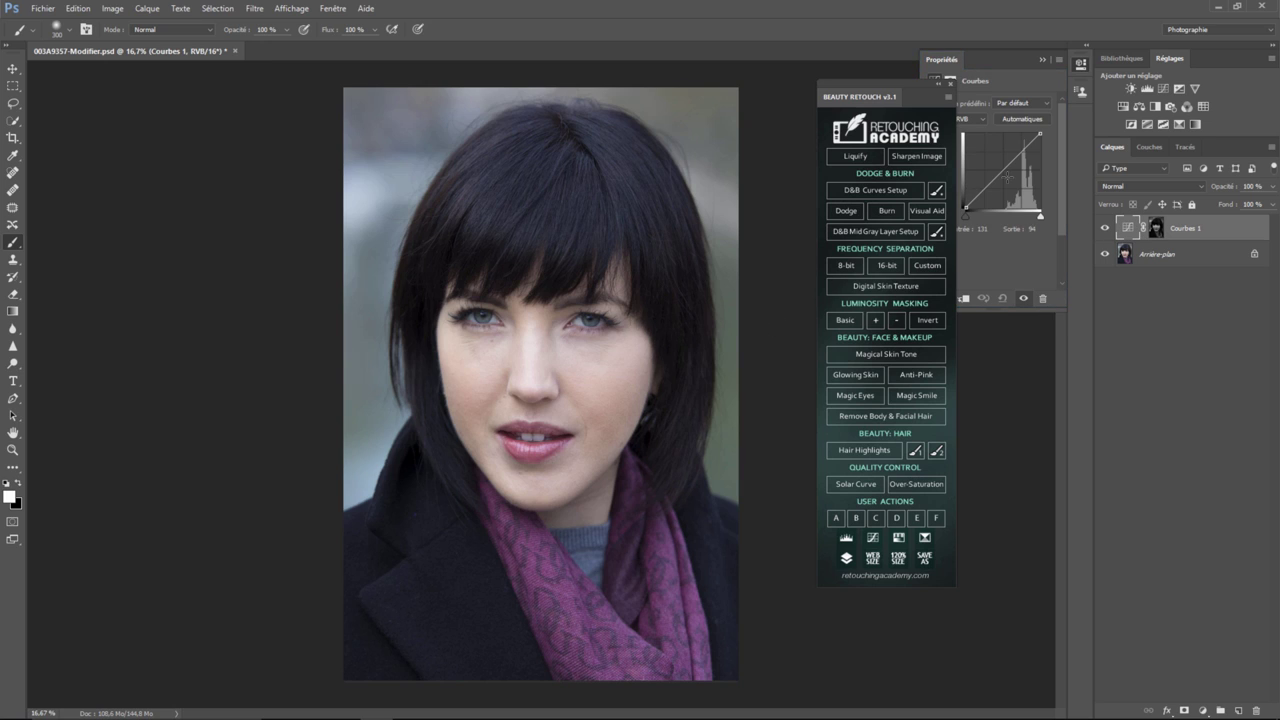
{"action": "mouse_move", "coordinate": [1000, 172]}
{"action": "left_mouse_down"}
{"action": "mouse_move", "coordinate": [981, 162]}
{"action": "mouse_move", "coordinate": [988, 180]}
{"action": "left_mouse_up"}
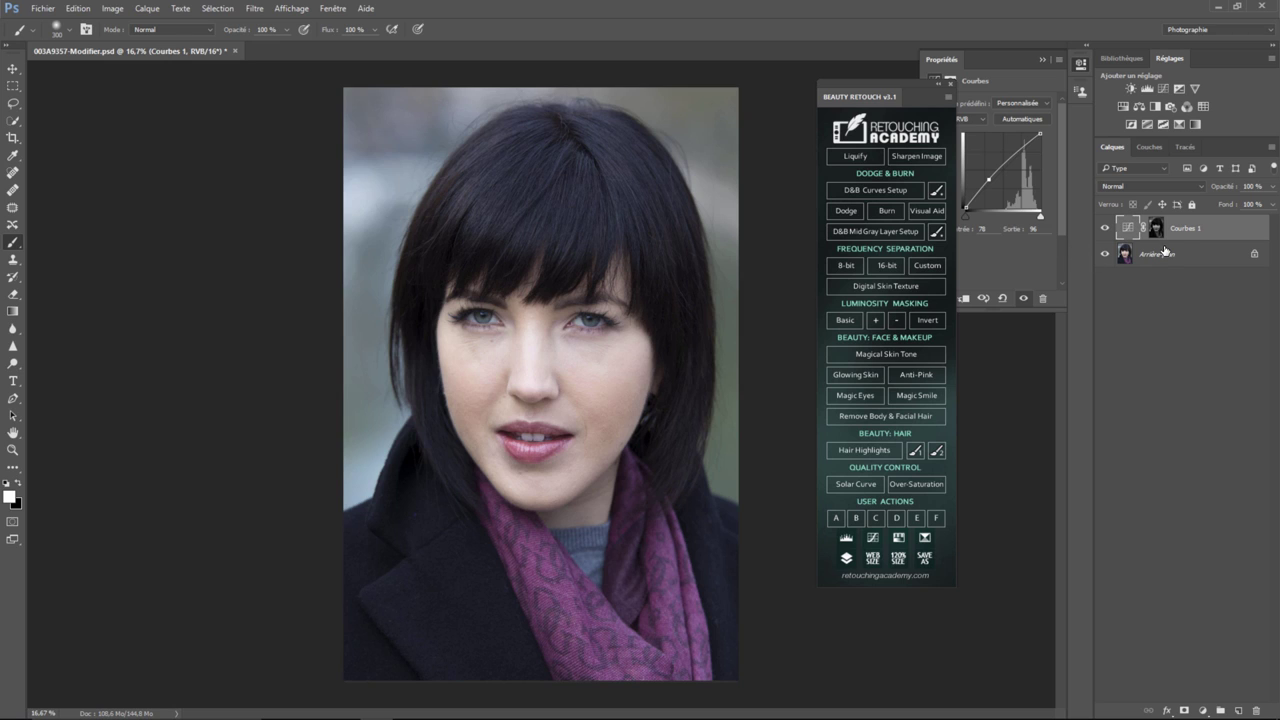
{"action": "key", "text": "ctrl+z"}
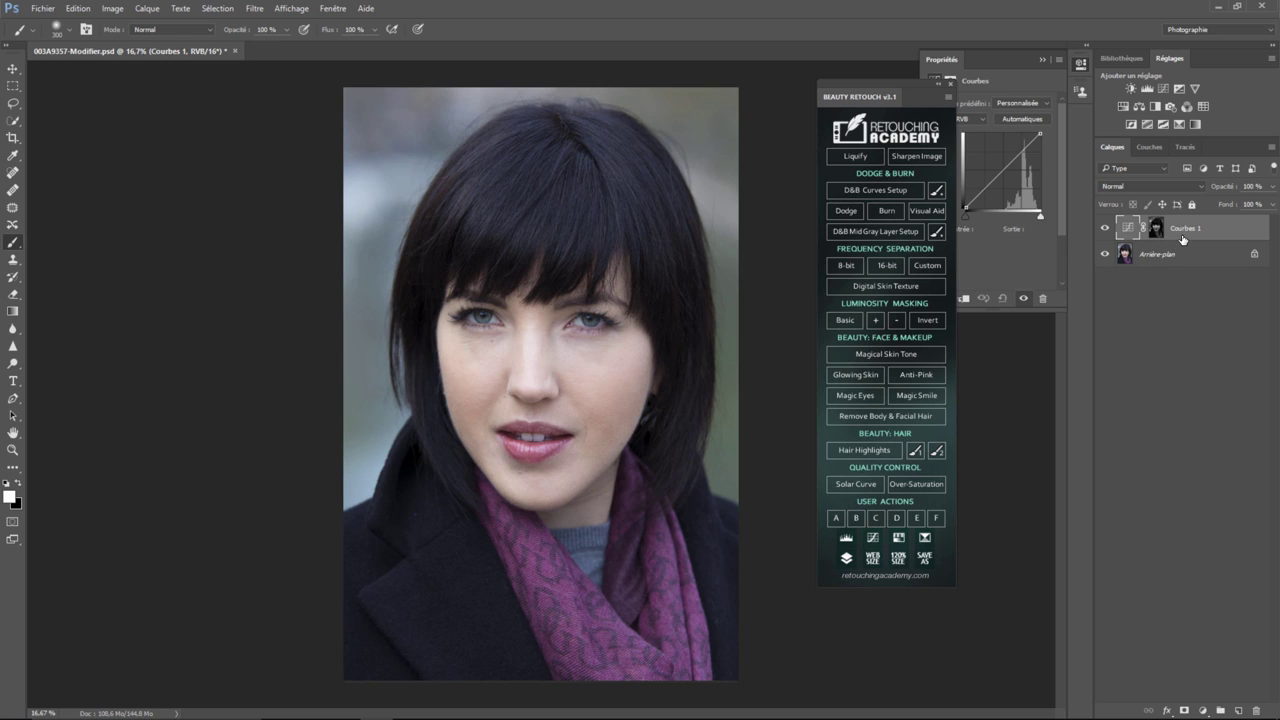
{"action": "key", "text": "ctrl+alt+z"}
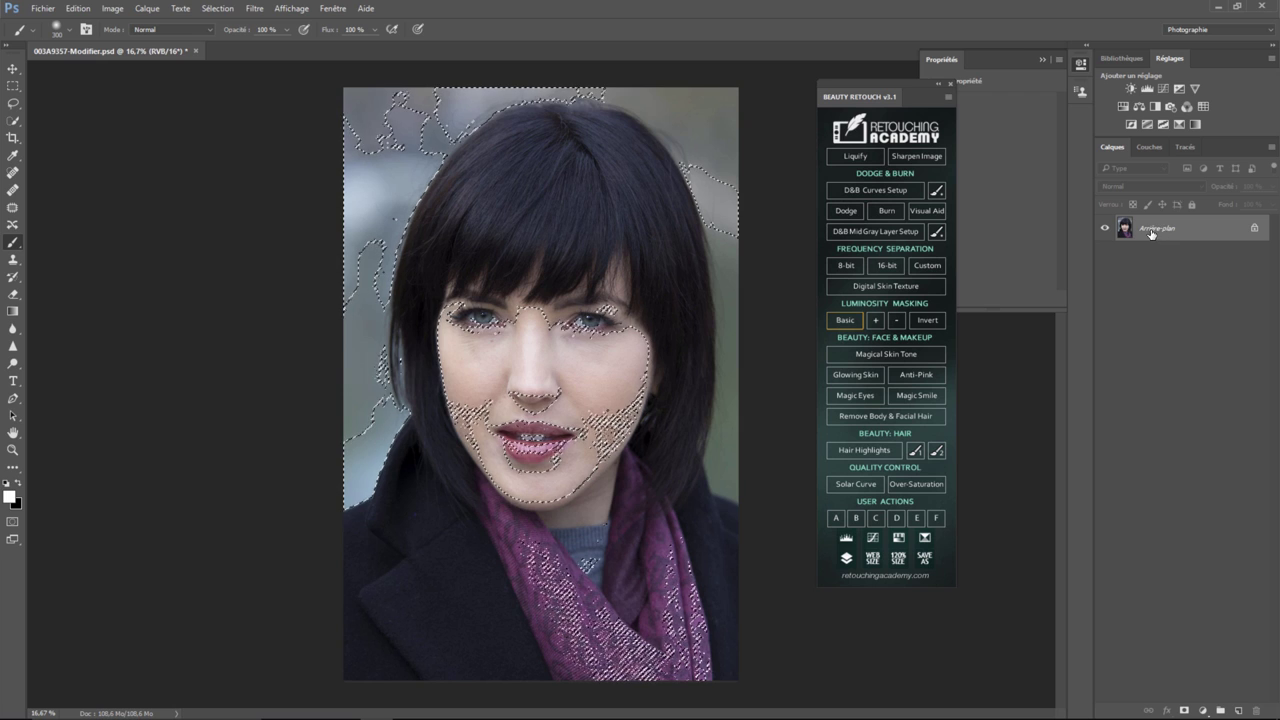
{"action": "key", "text": "ctrl+d"}
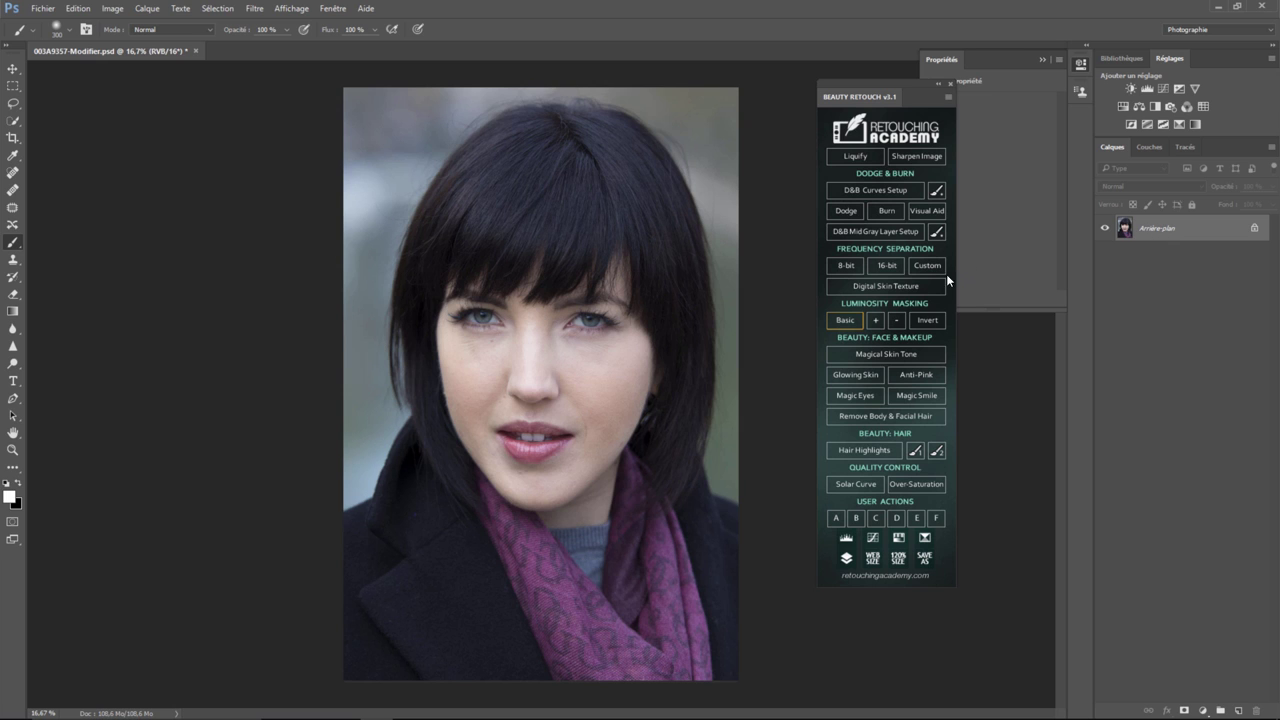
Add the Magical Skin Tone group, set a 300 px brush at 100% flow, and select Shadows.
{"action": "left_click", "coordinate": [891, 353]}
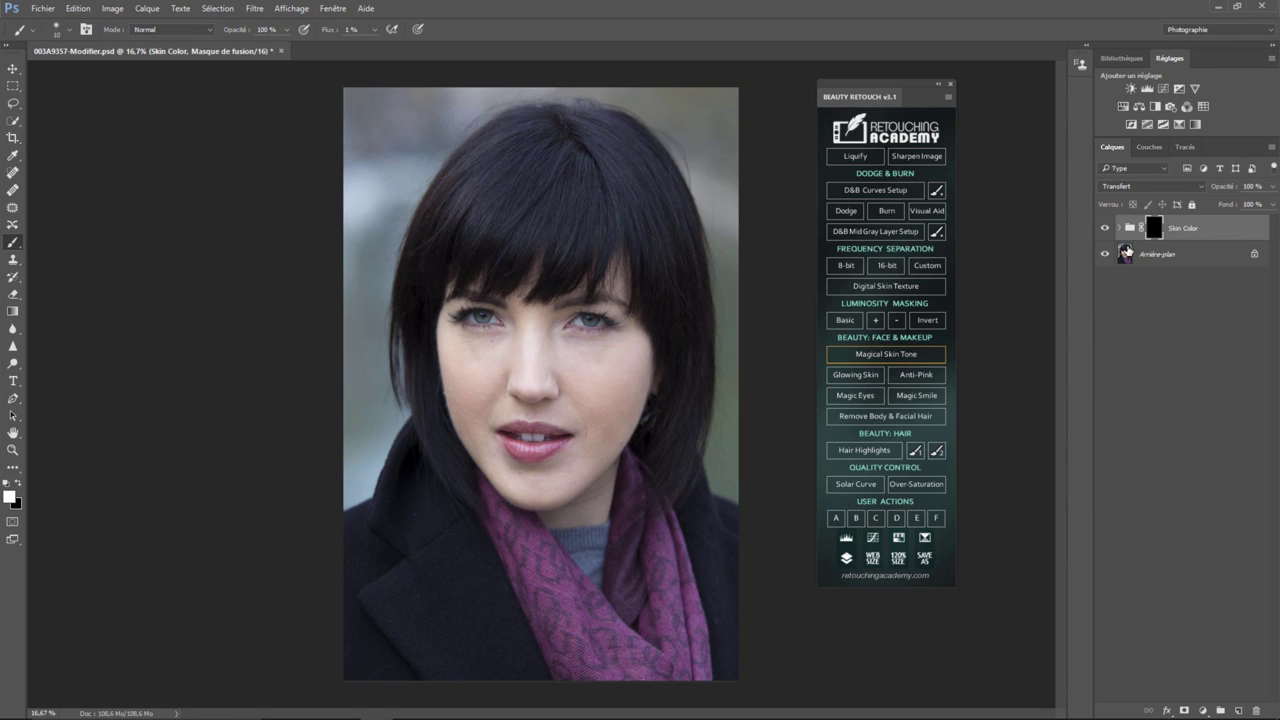
{"action": "left_click", "coordinate": [1119, 228]}
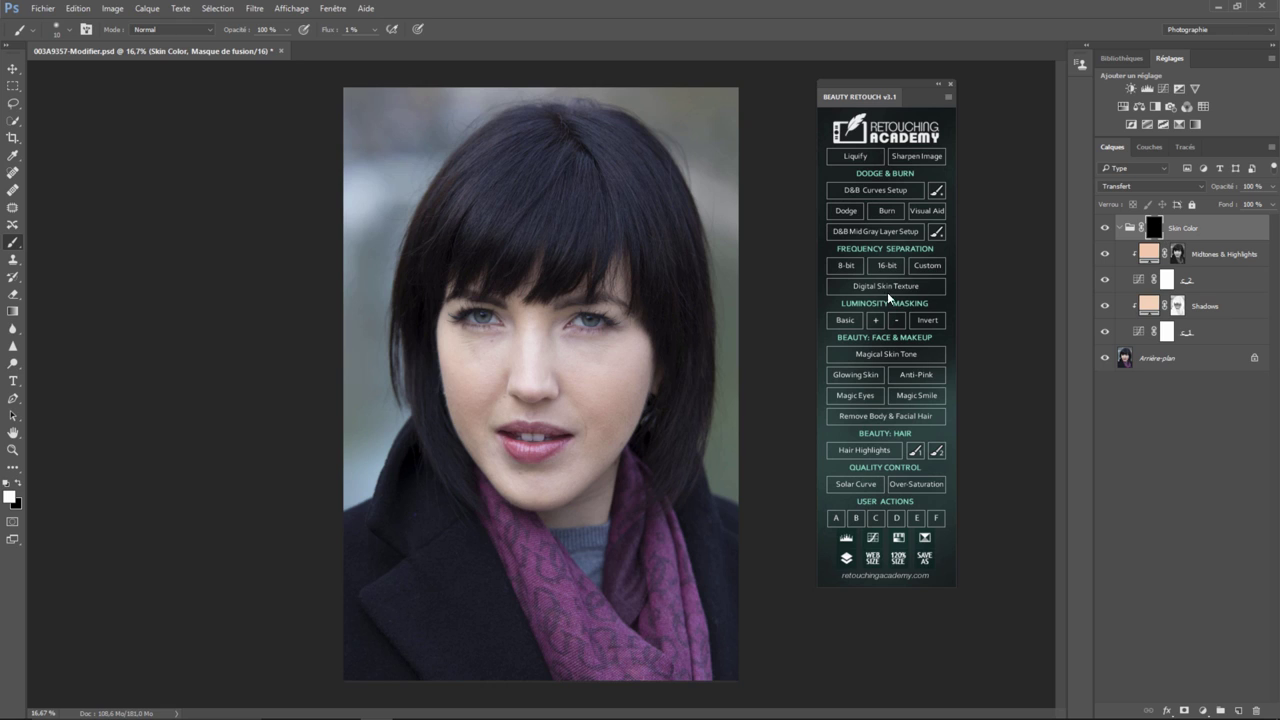
{"action": "left_click", "coordinate": [937, 231]}
{"action": "left_click", "coordinate": [375, 30]}
{"action": "left_click", "coordinate": [588, 360]}
{"action": "left_click", "coordinate": [1149, 307]}
Change the Shadows fill colour to a lighter, more saturated orange.
{"action": "double_click", "coordinate": [1150, 307]}
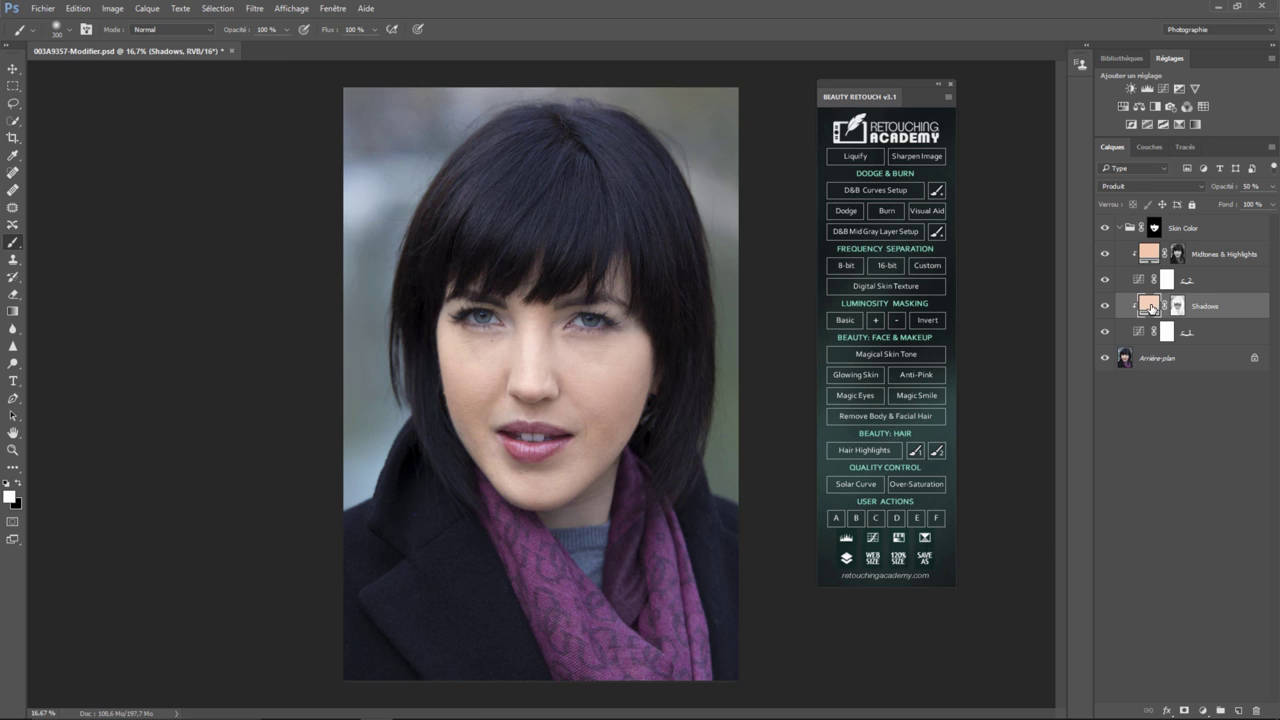
{"action": "left_click", "coordinate": [852, 341]}
{"action": "left_click_drag", "start_coordinate": [852, 341], "coordinate": [846, 333]}
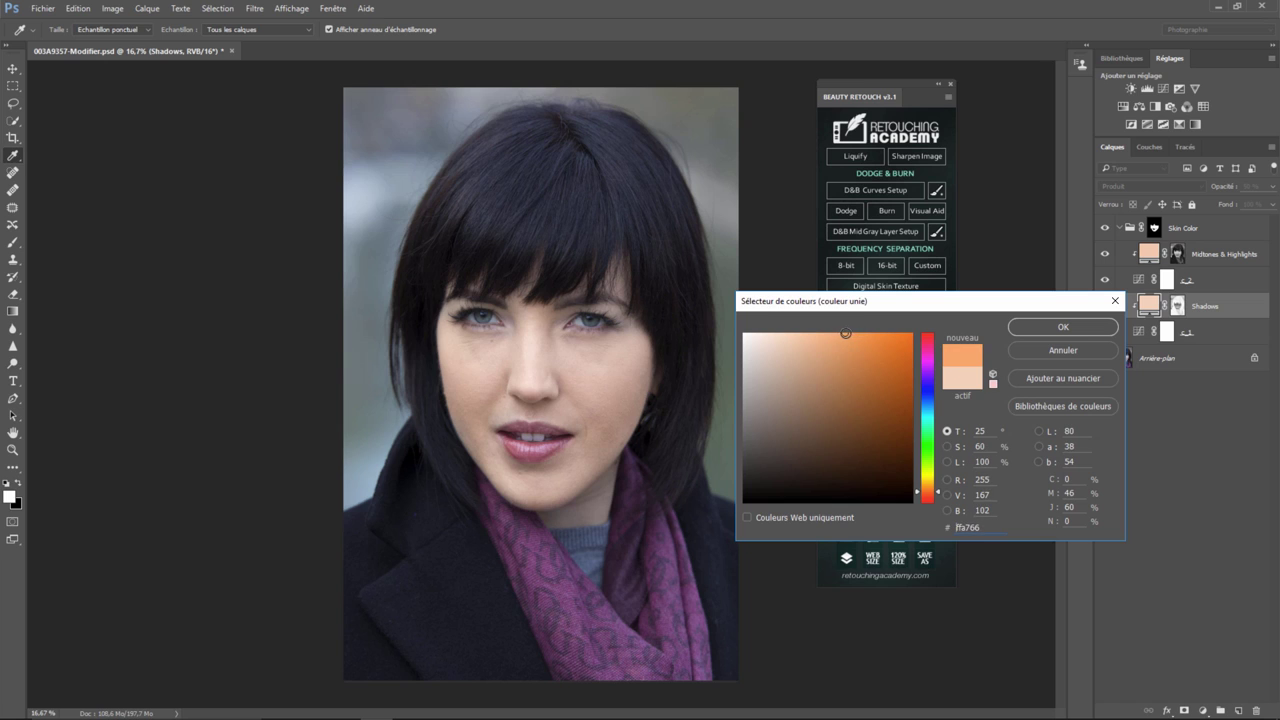
{"action": "left_click", "coordinate": [1063, 327]}
{"action": "key", "text": "b"}
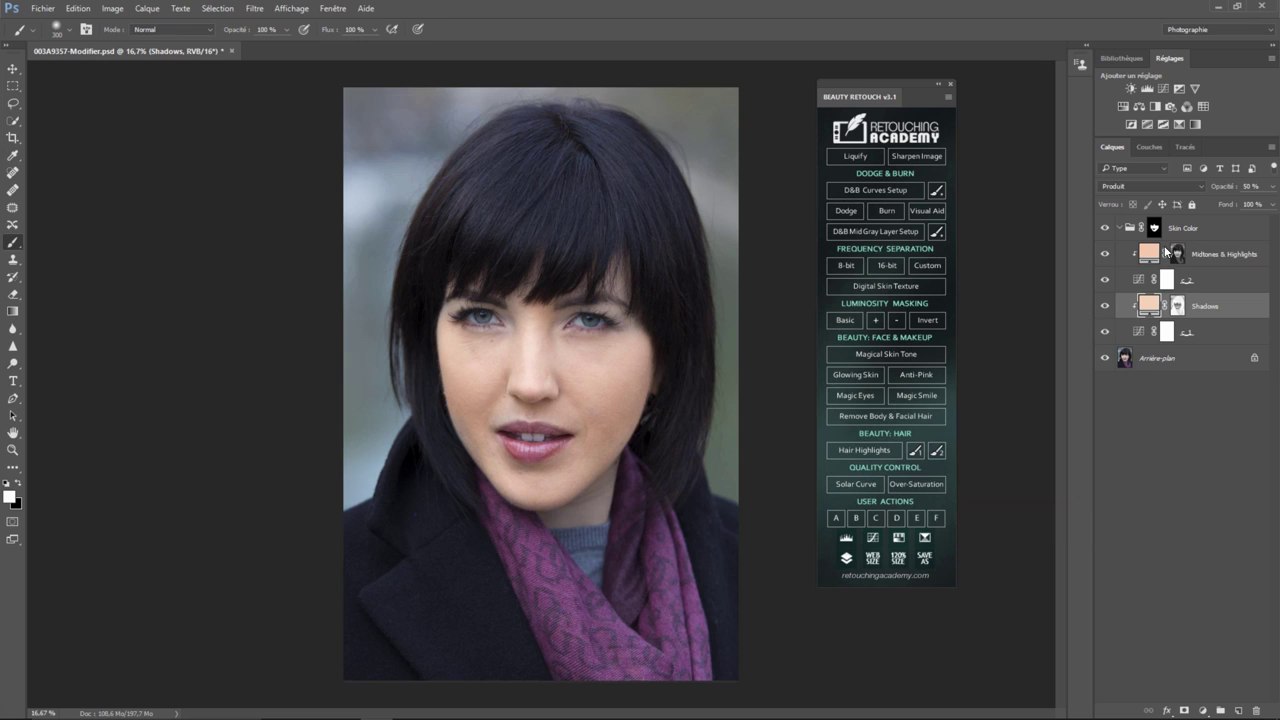
Set the Midtones & Highlights fill to pale peach ffebdd and select the Skin Color group.
{"action": "left_click", "coordinate": [1150, 253]}
{"action": "double_click", "coordinate": [1150, 253]}
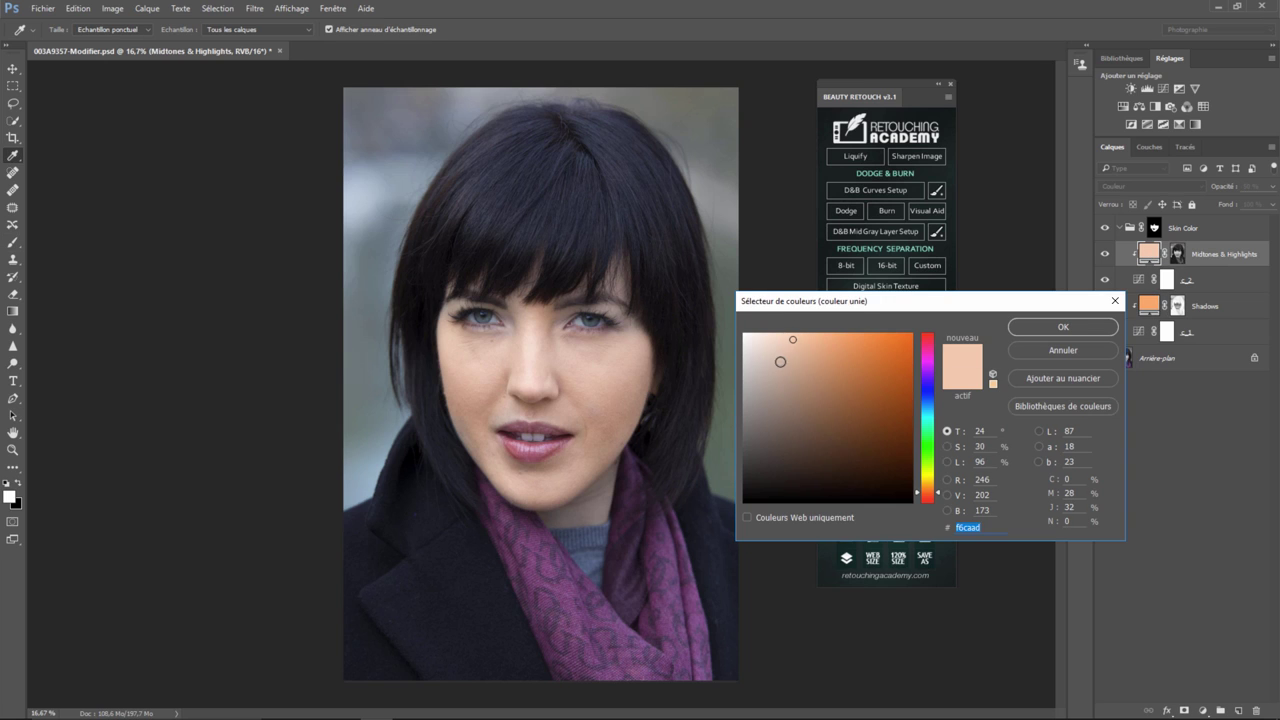
{"action": "left_click", "coordinate": [766, 334]}
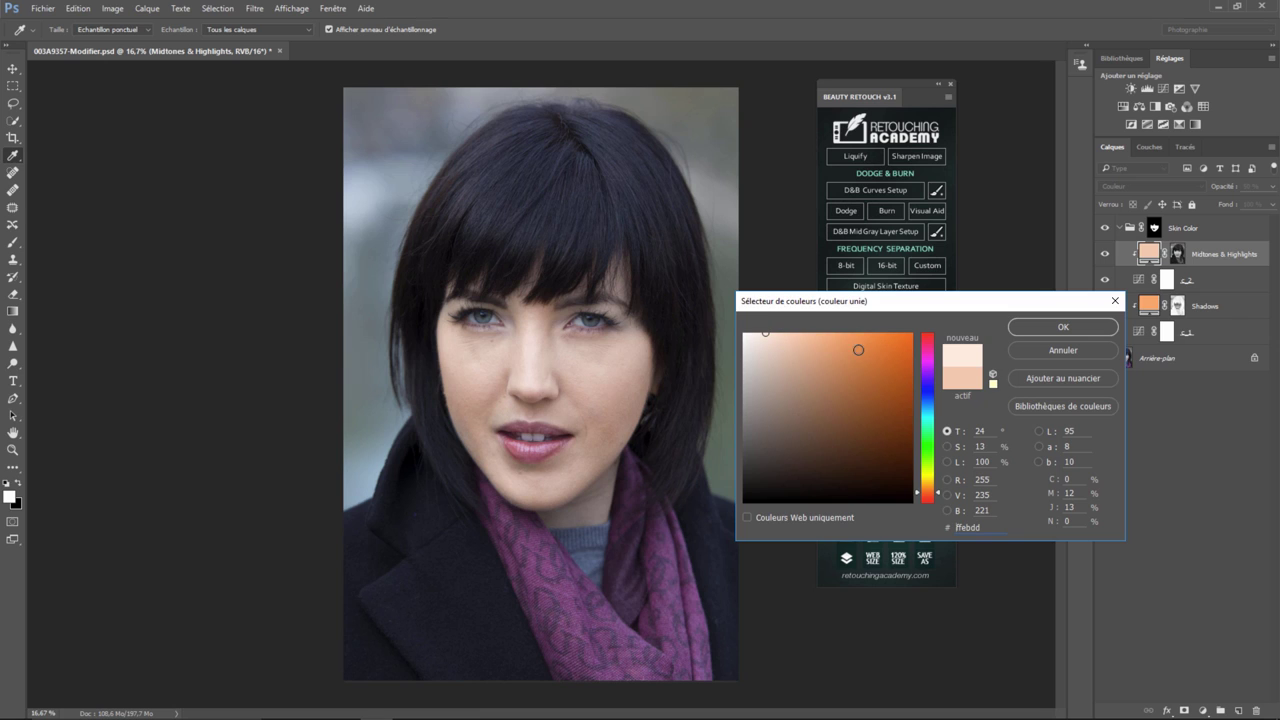
{"action": "left_click", "coordinate": [1062, 328]}
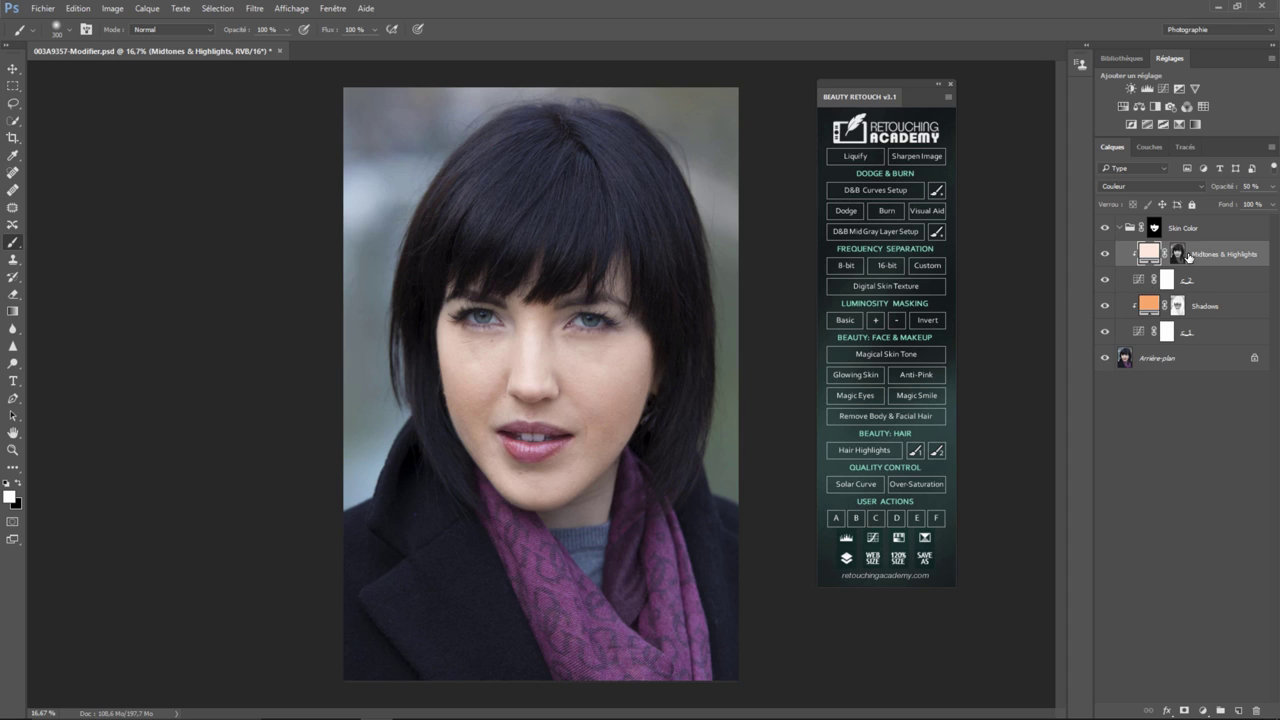
{"action": "left_click", "coordinate": [1179, 236]}
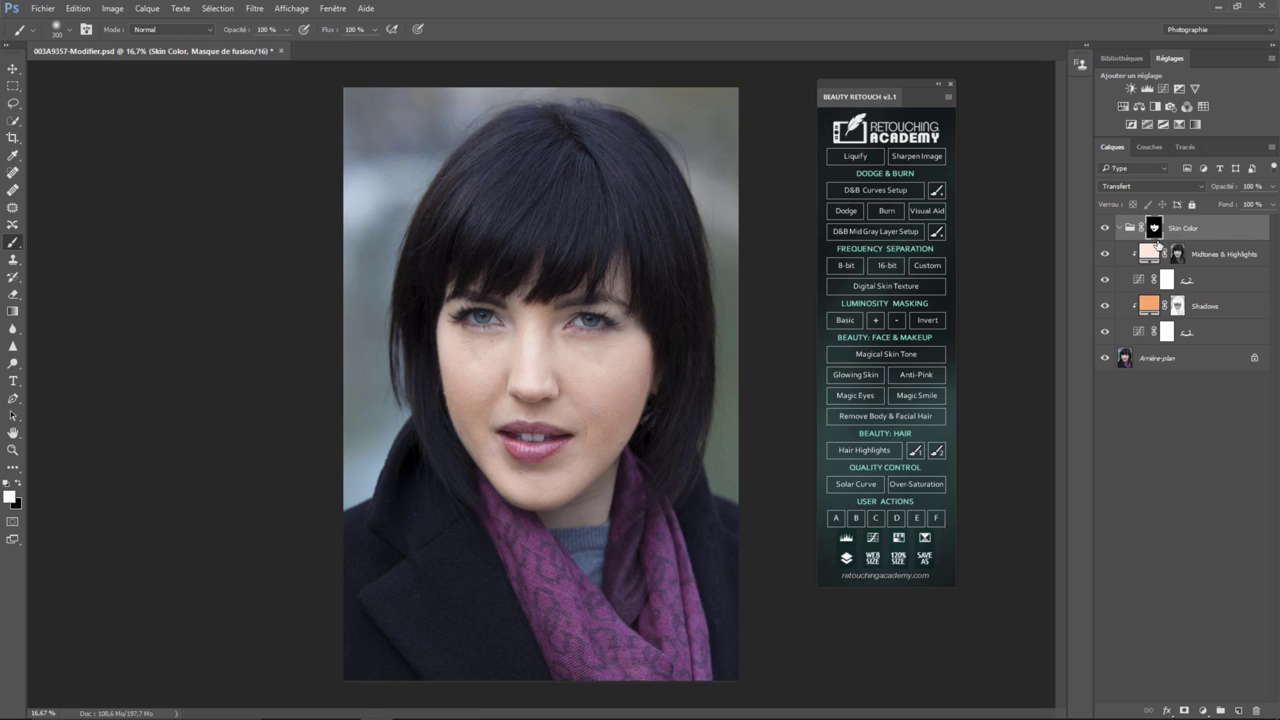
Delete the Skin Color group, then trial the Anti-Pink layer on and off and delete it.
{"action": "key", "text": "Delete"}
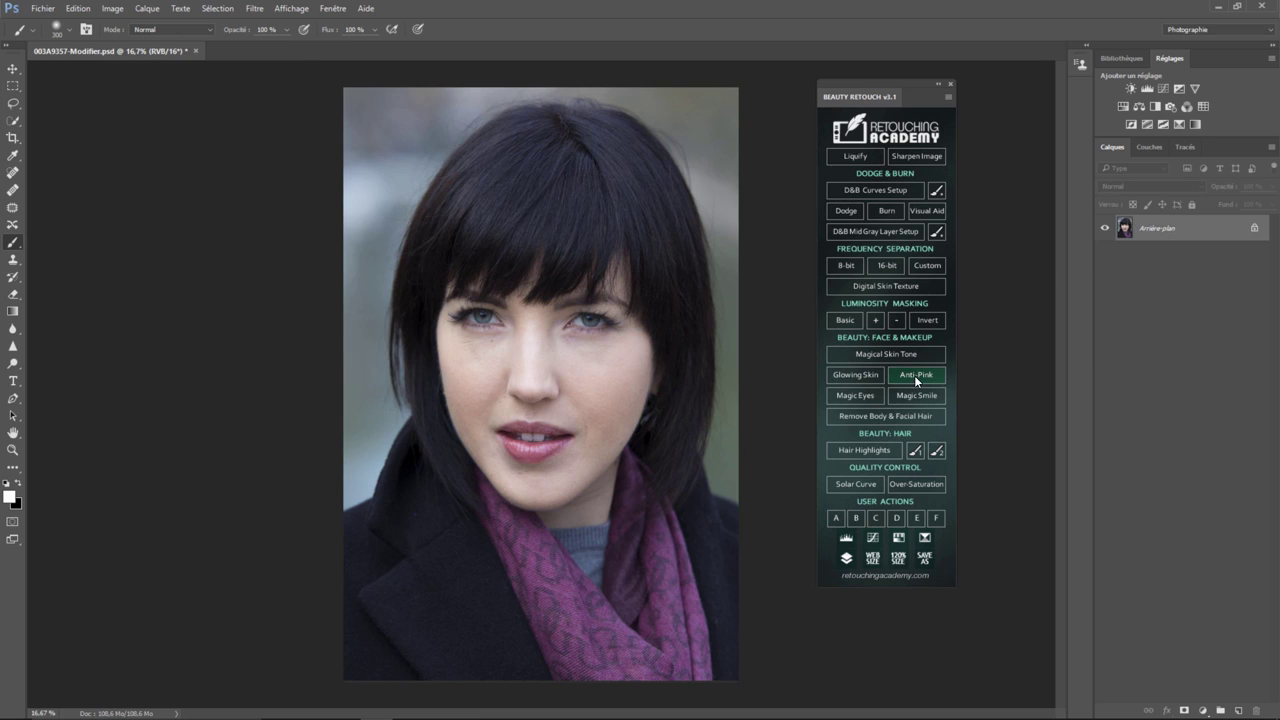
{"action": "left_click", "coordinate": [915, 375]}
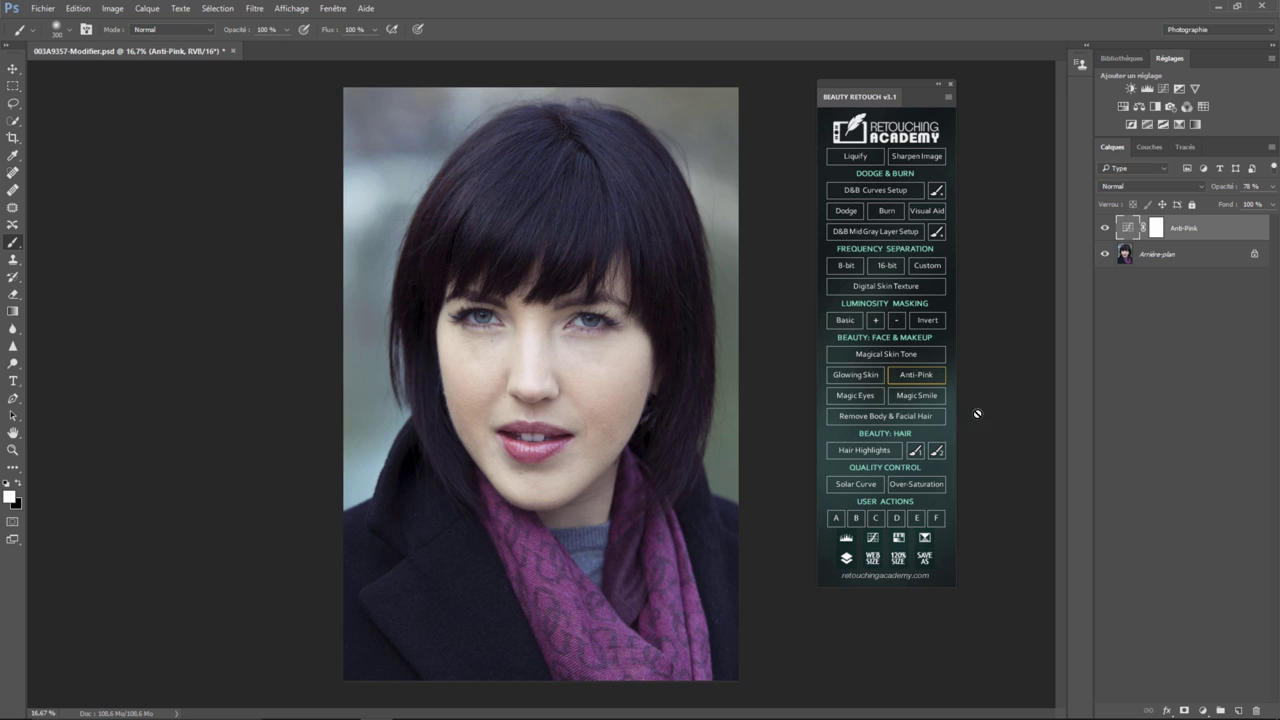
{"action": "left_click", "coordinate": [1106, 228]}
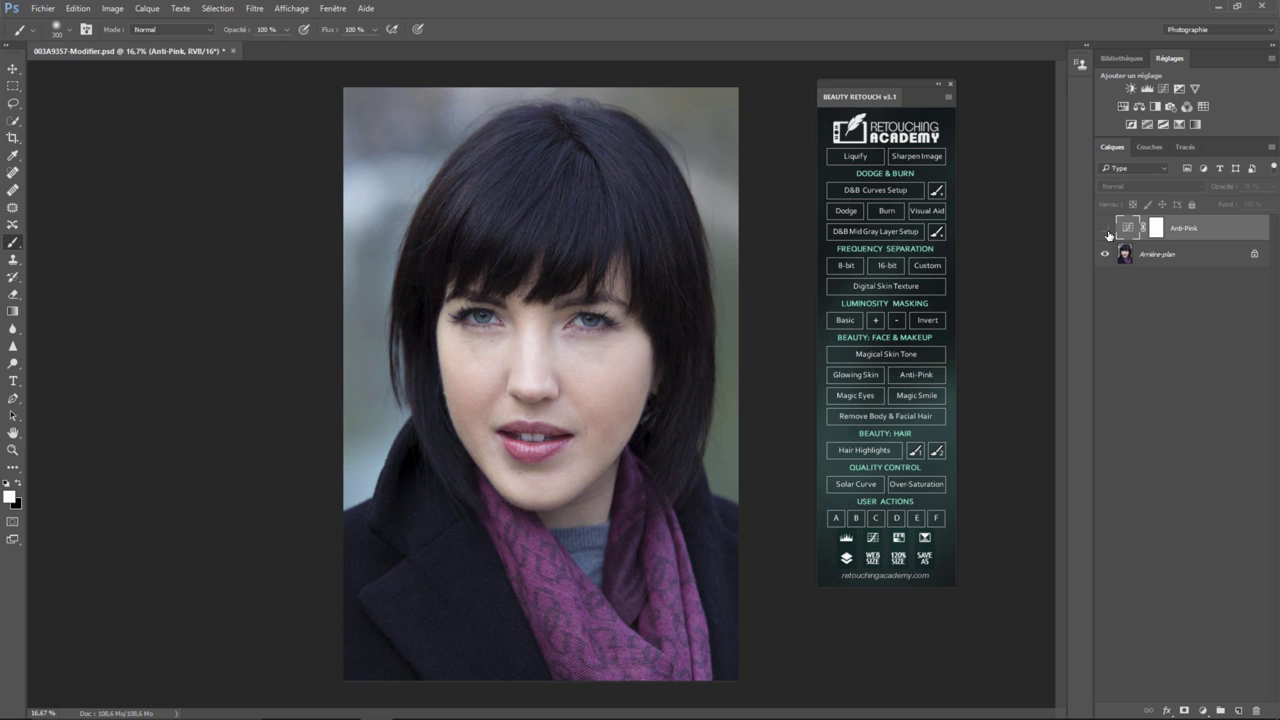
{"action": "left_click", "coordinate": [1105, 229]}
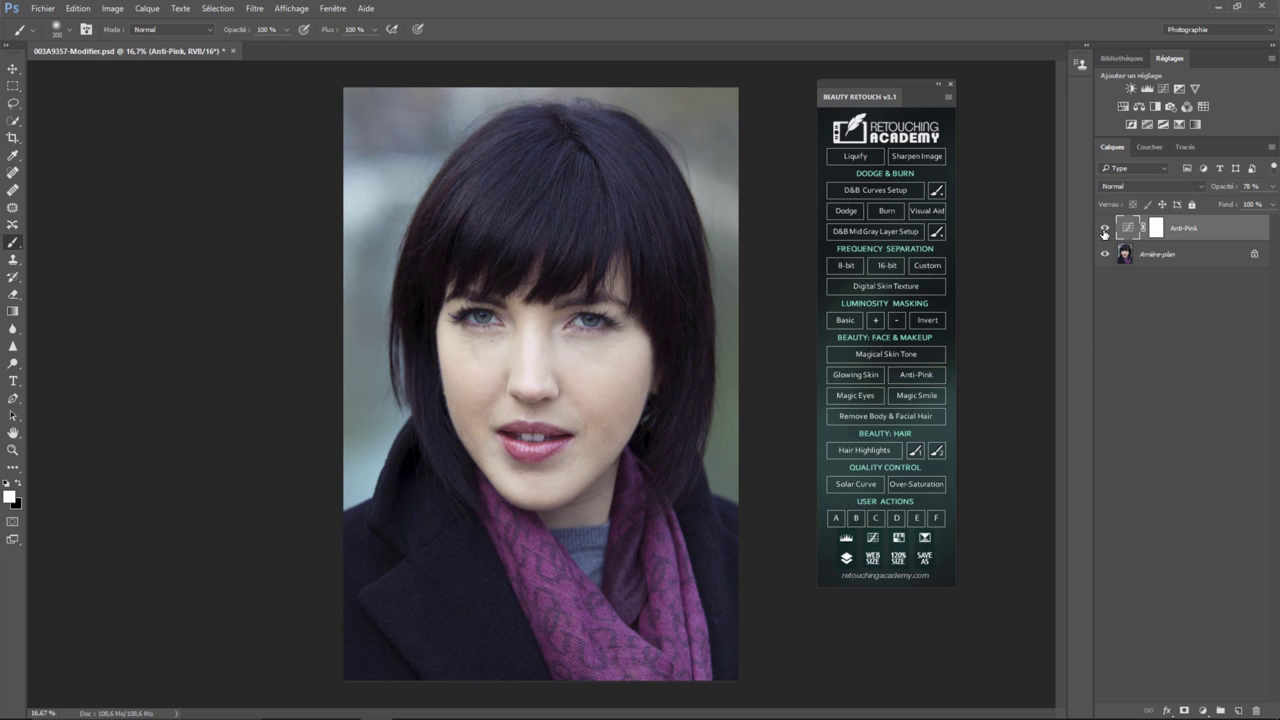
{"action": "left_click", "coordinate": [1105, 230]}
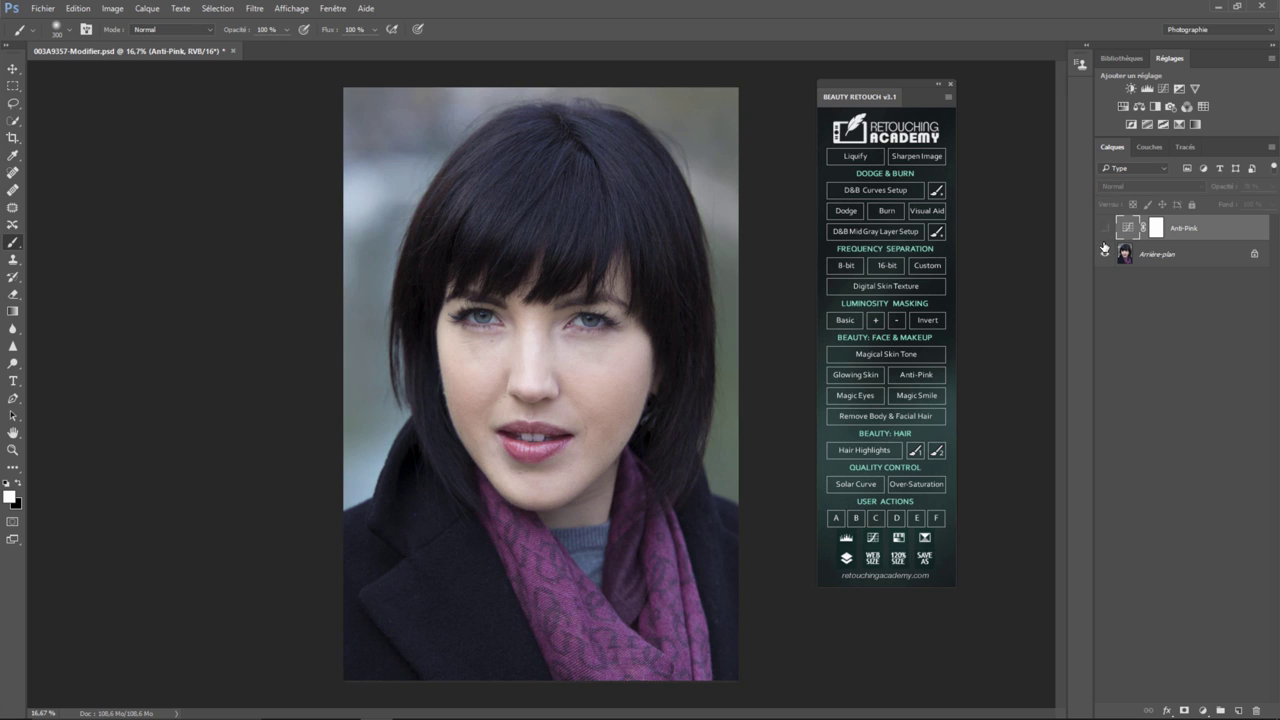
{"action": "key", "text": "Delete"}
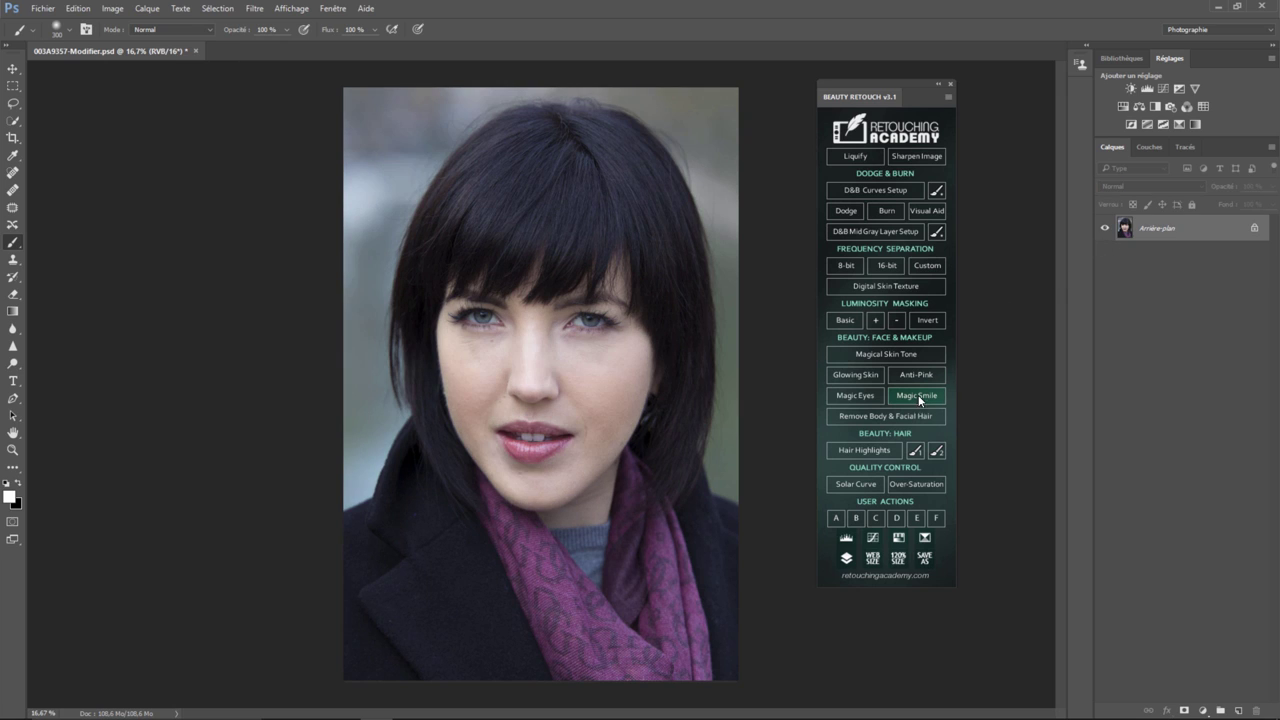
Add the Glowing Skin highlights group and preview the glow on the face with its mask disabled.
{"action": "left_click", "coordinate": [862, 376]}
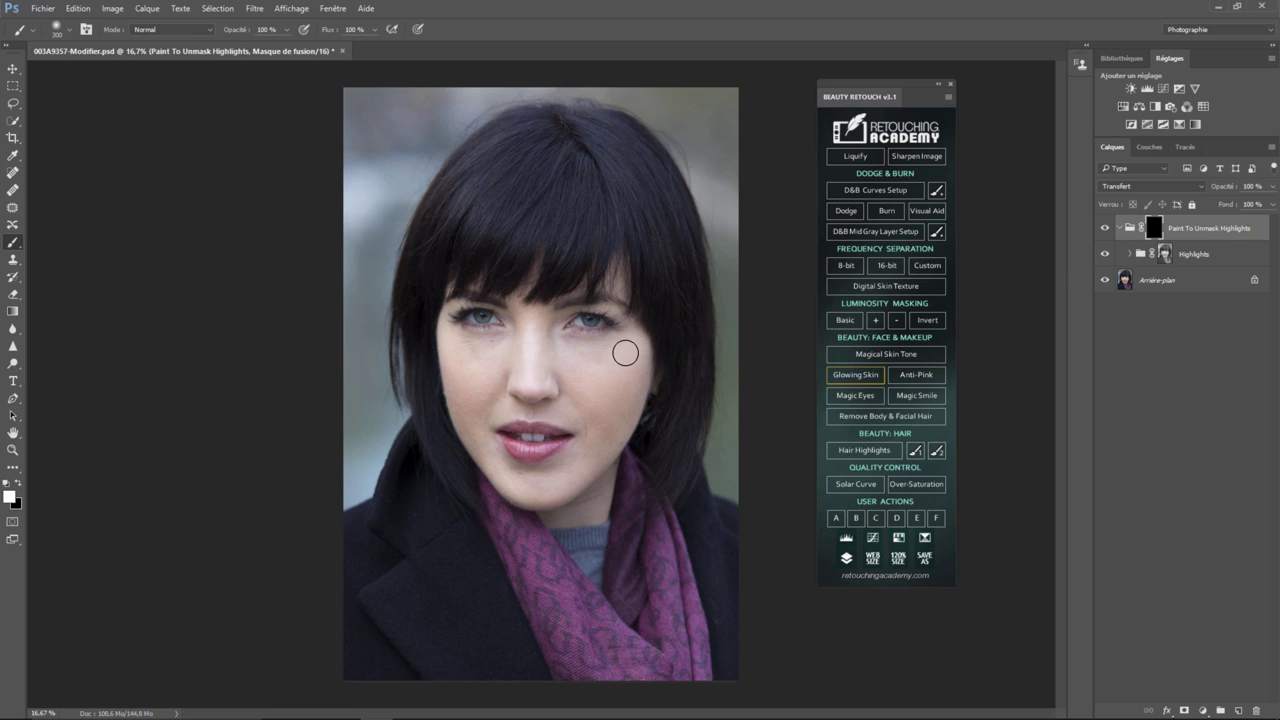
{"action": "key", "text": "ctrl+plus"}
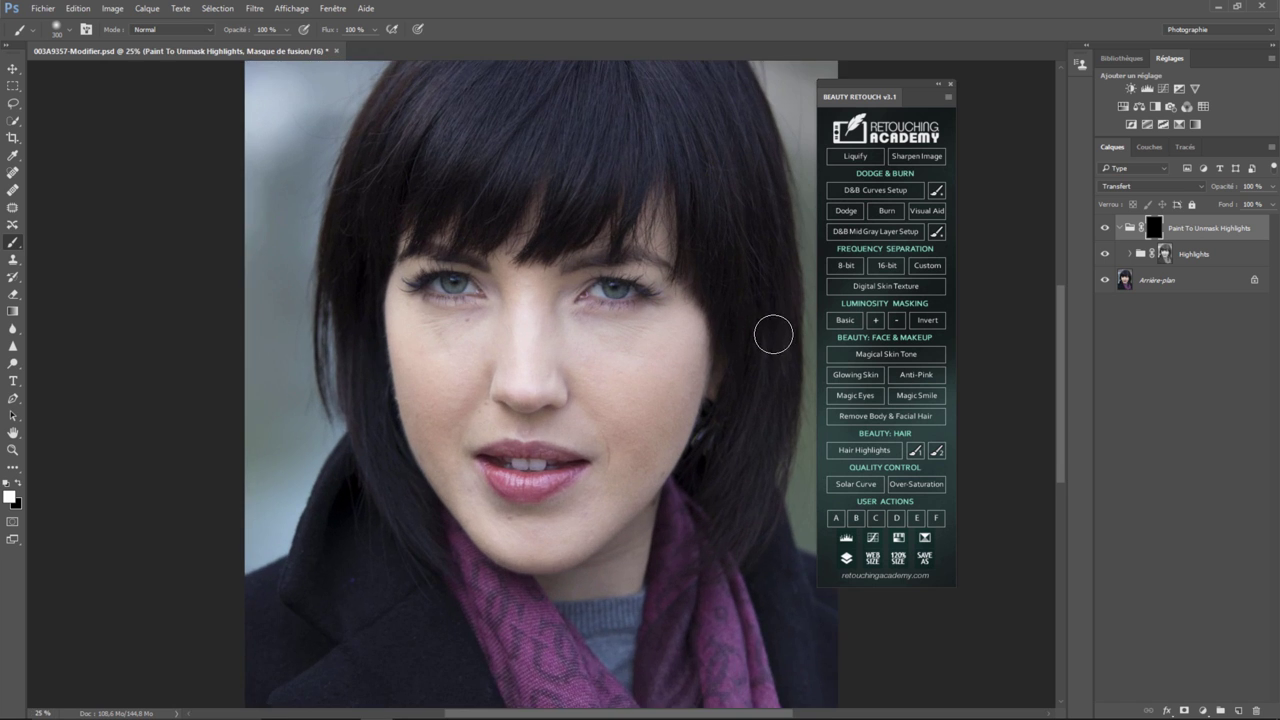
{"action": "key", "text": "ctrl+plus"}
{"action": "key", "text": "ctrl+plus"}
{"action": "key", "text": "ctrl+plus"}
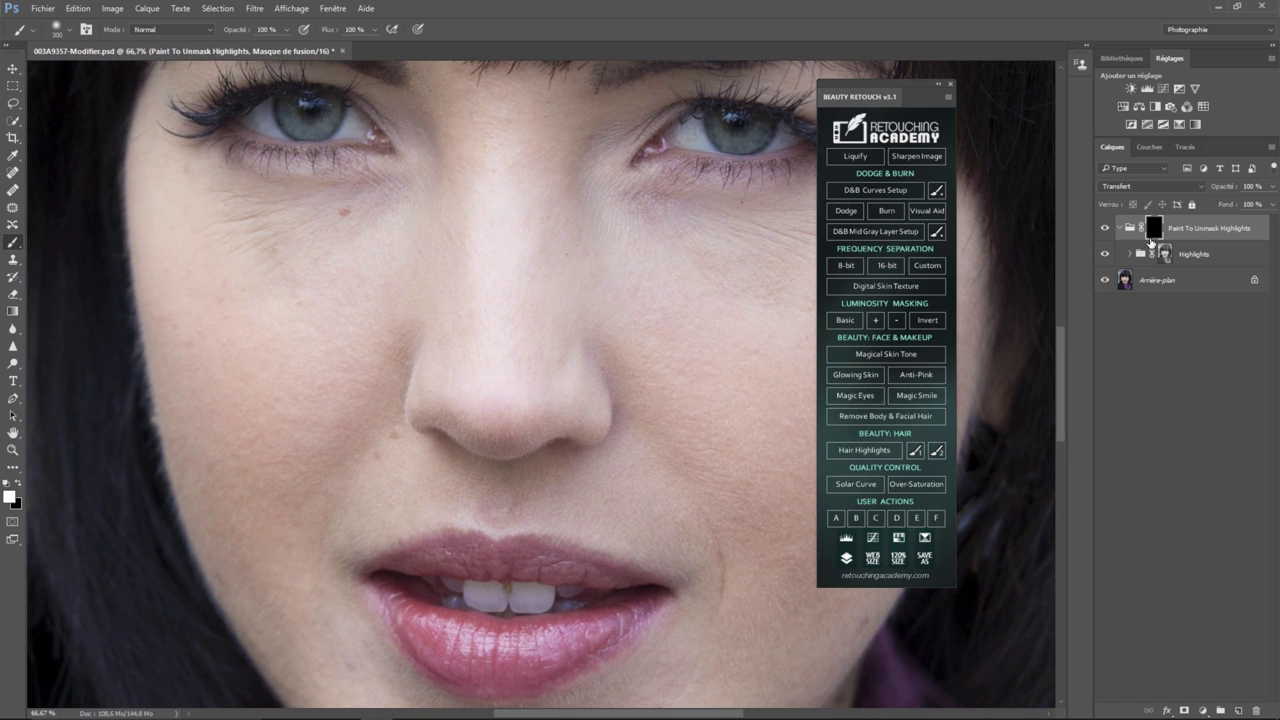
{"action": "right_click", "coordinate": [1153, 230]}
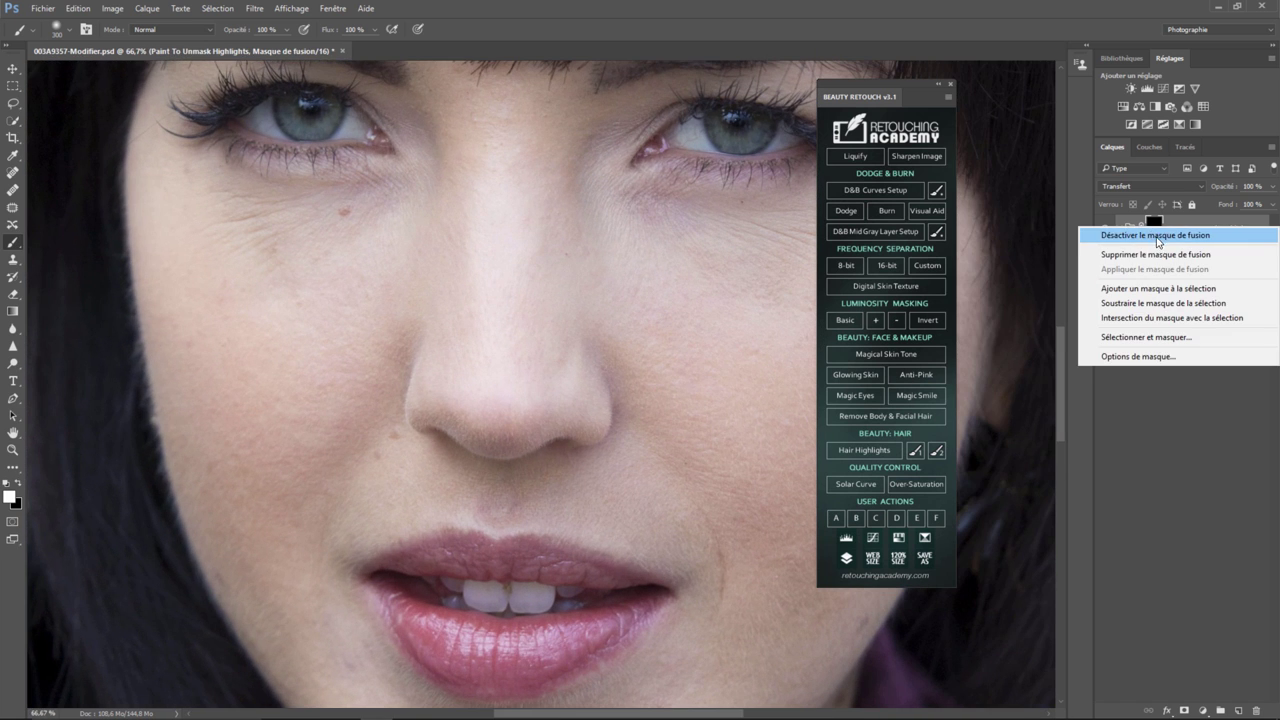
{"action": "left_click", "coordinate": [1157, 236]}
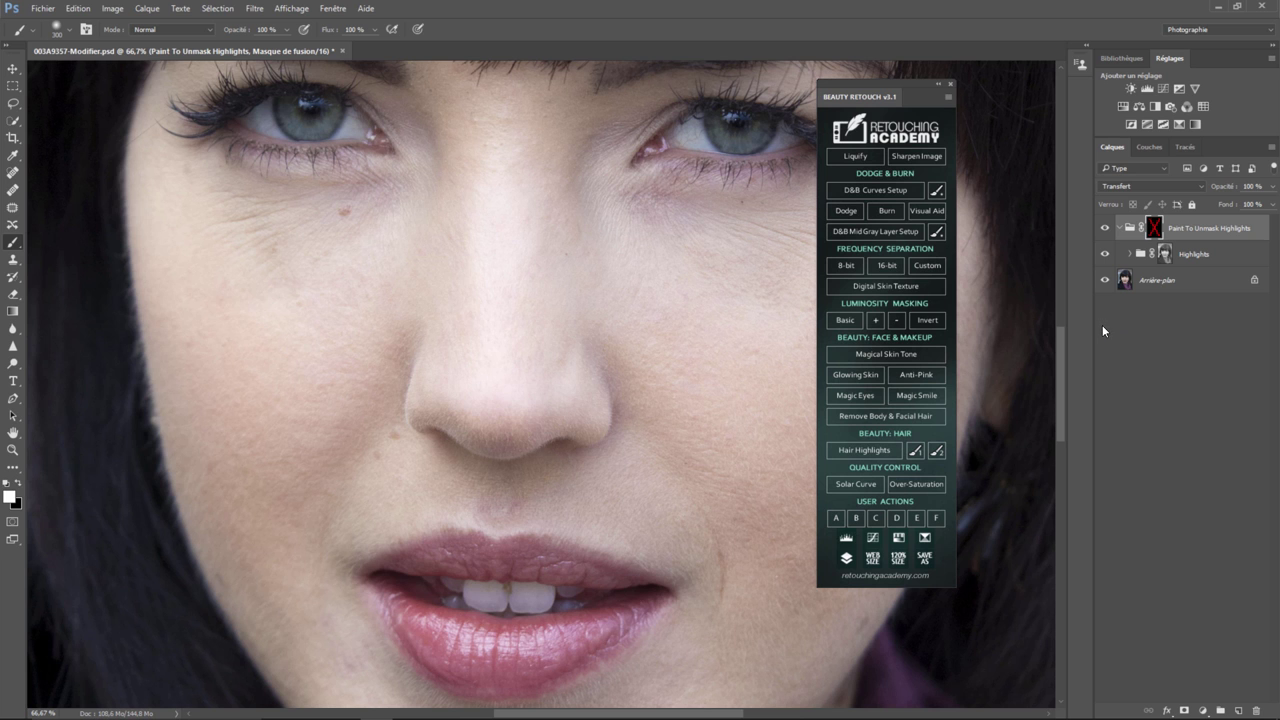
{"action": "key", "text": "ctrl+minus"}
{"action": "key", "text": "ctrl+minus"}
{"action": "key", "text": "ctrl+minus"}
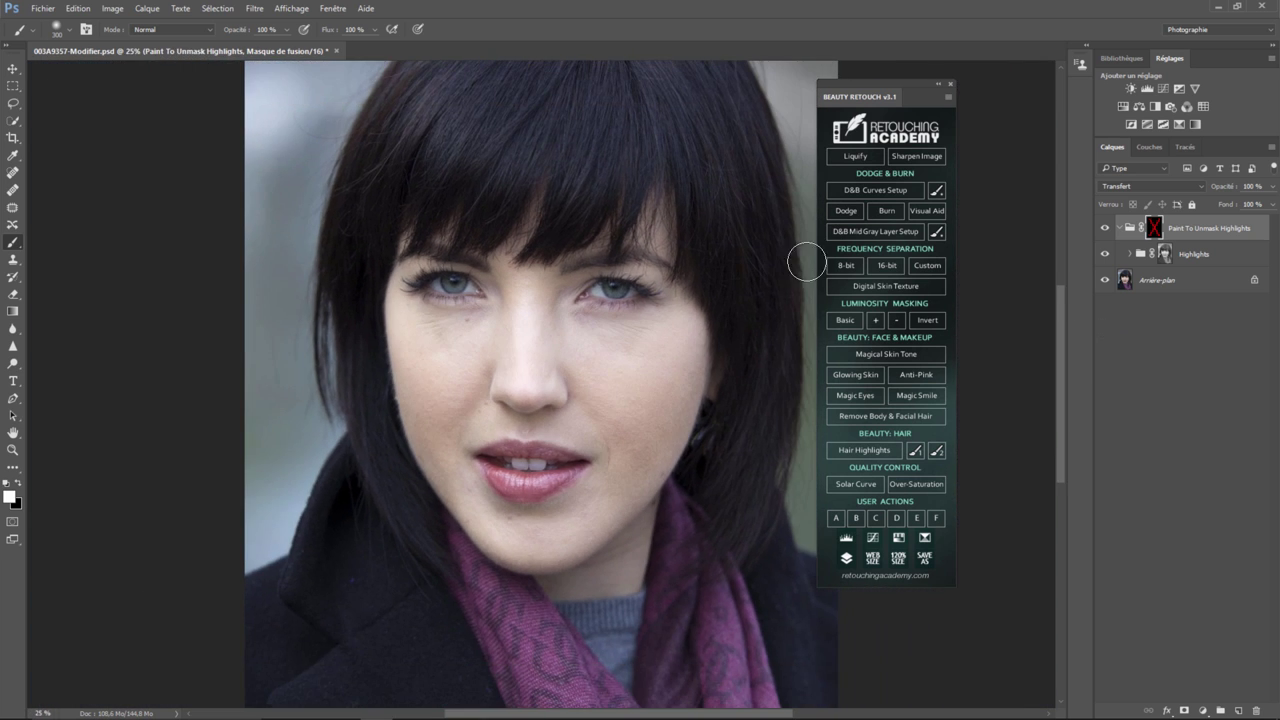
Toggle the highlights group off and on twice to compare, then delete it.
{"action": "left_click", "coordinate": [1105, 229]}
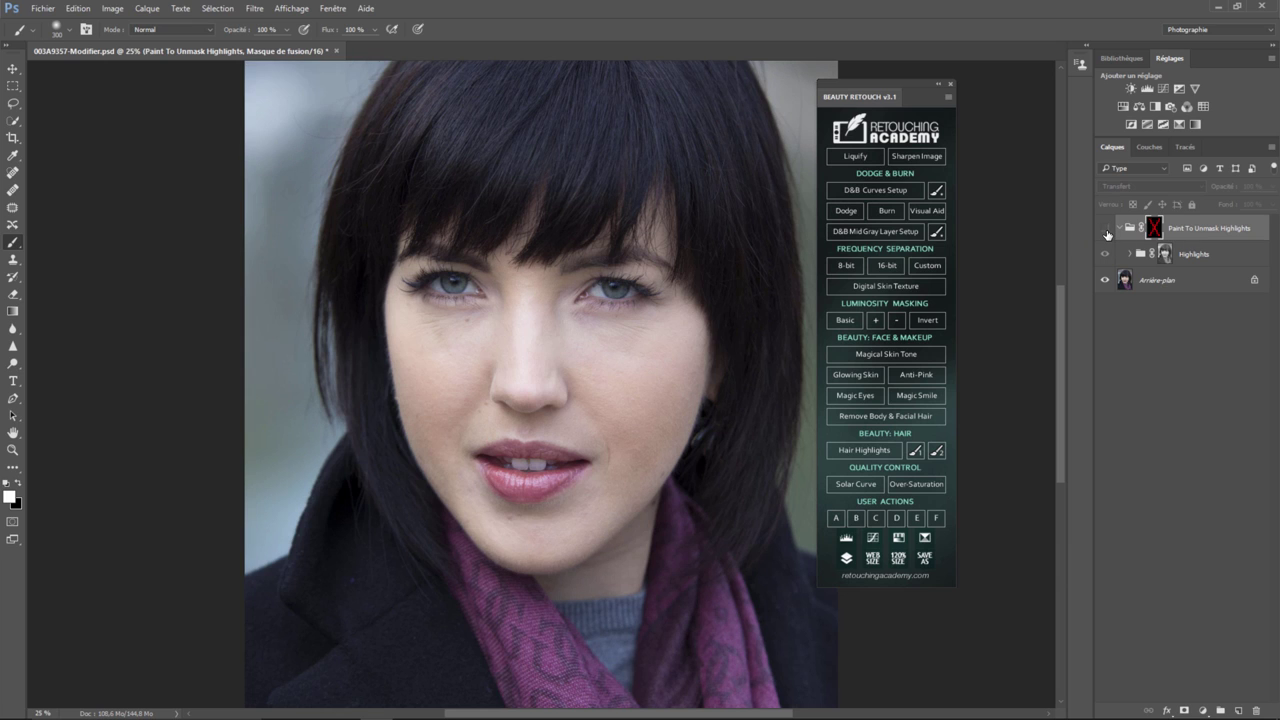
{"action": "left_click", "coordinate": [1105, 230]}
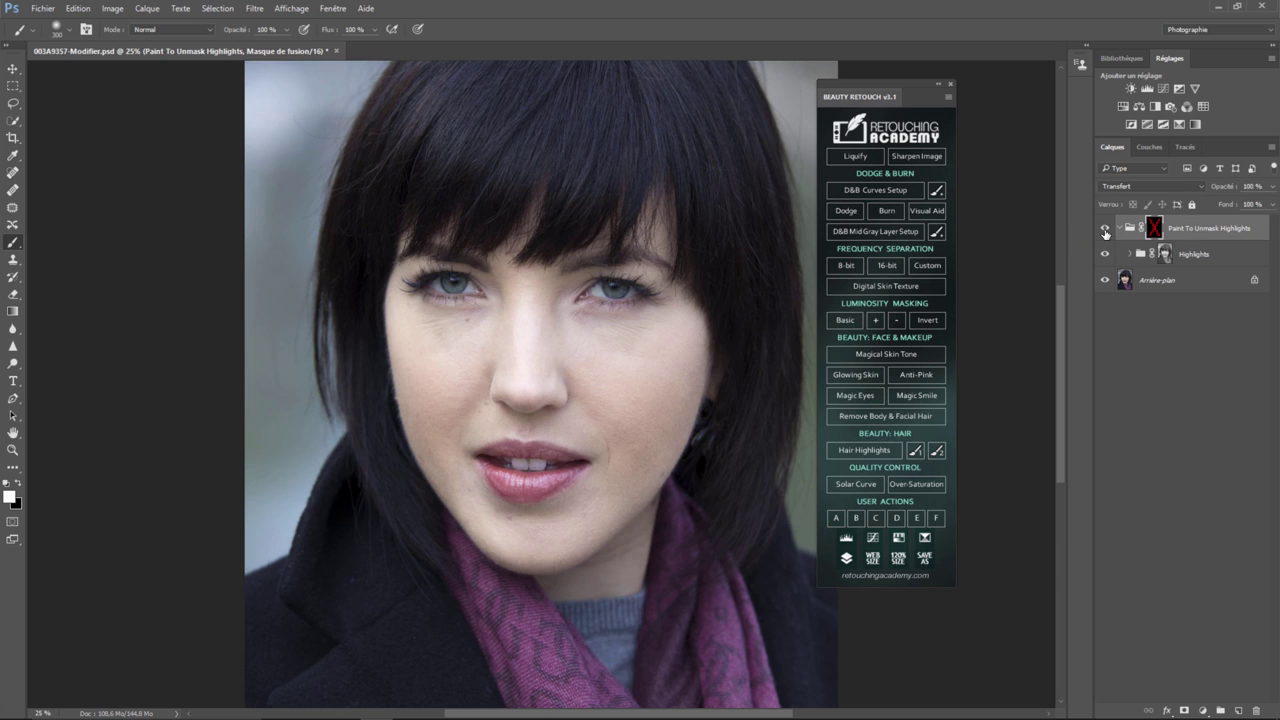
{"action": "left_click", "coordinate": [1105, 230]}
{"action": "left_click", "coordinate": [1105, 230]}
{"action": "key", "text": "Delete"}
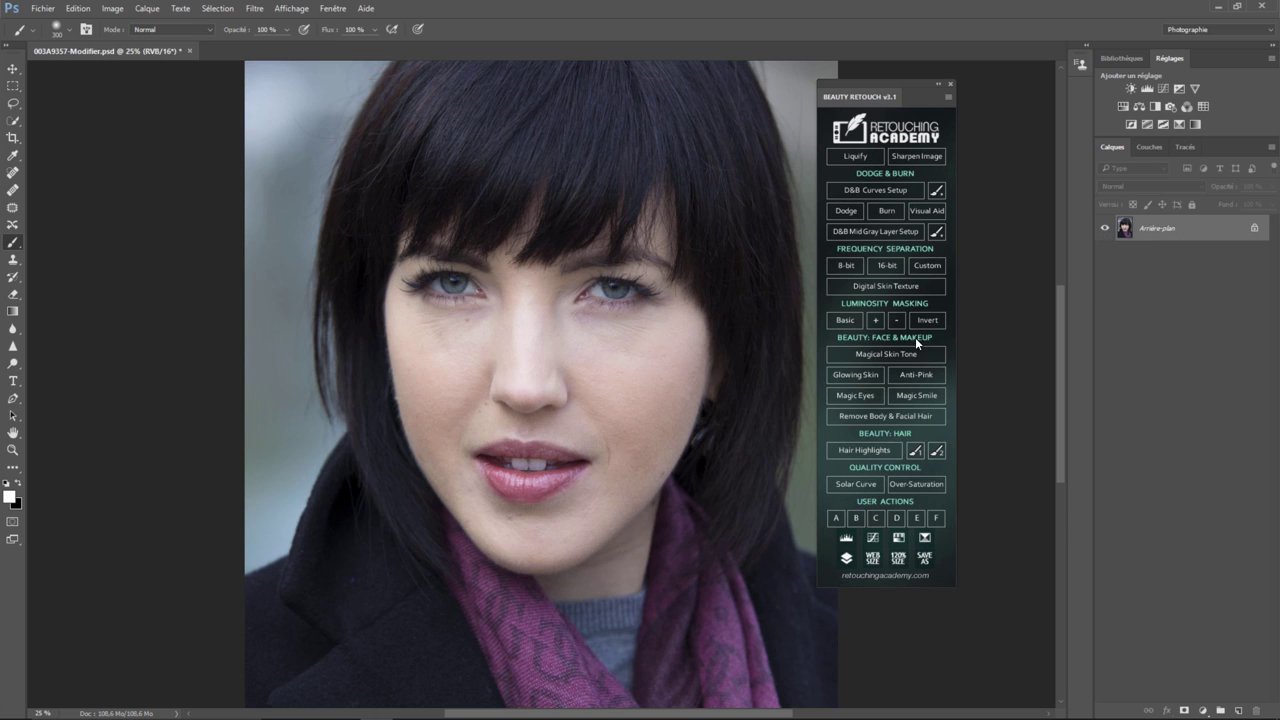
Apply the Magic Smile teeth-brightening action, expand its group and zoom in on the mouth.
{"action": "left_click", "coordinate": [923, 396]}
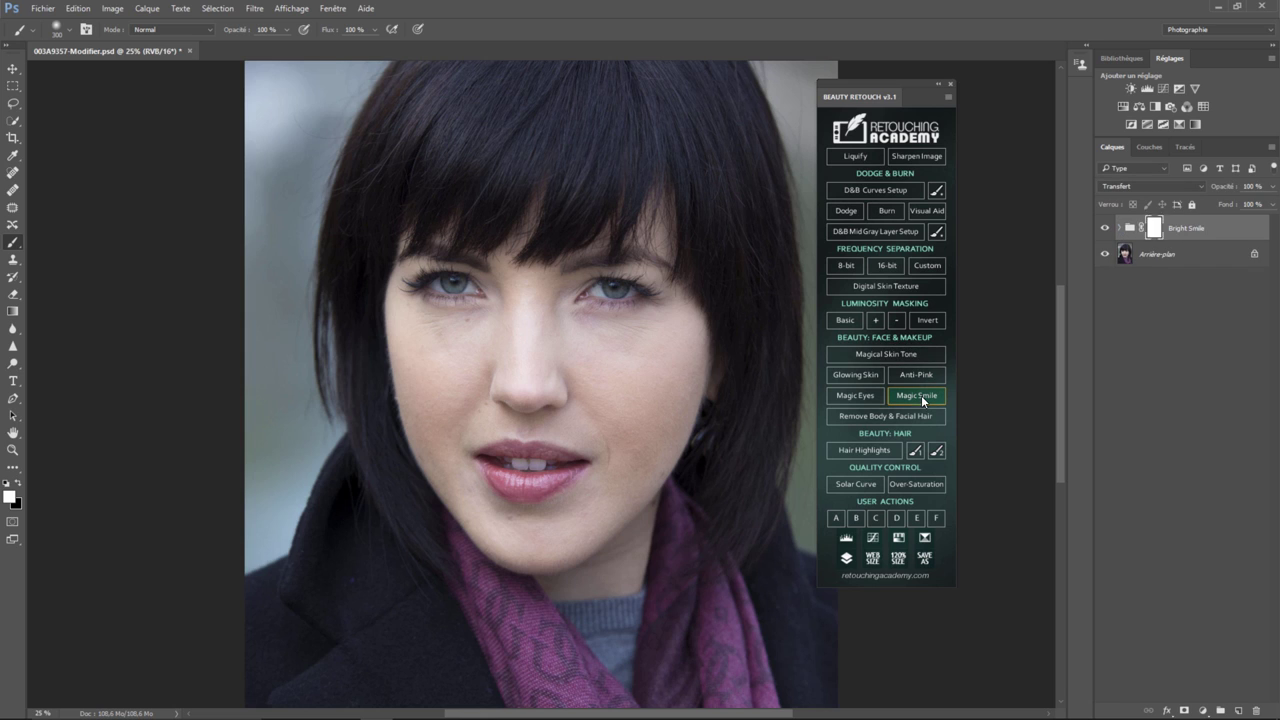
{"action": "left_click", "coordinate": [1118, 228]}
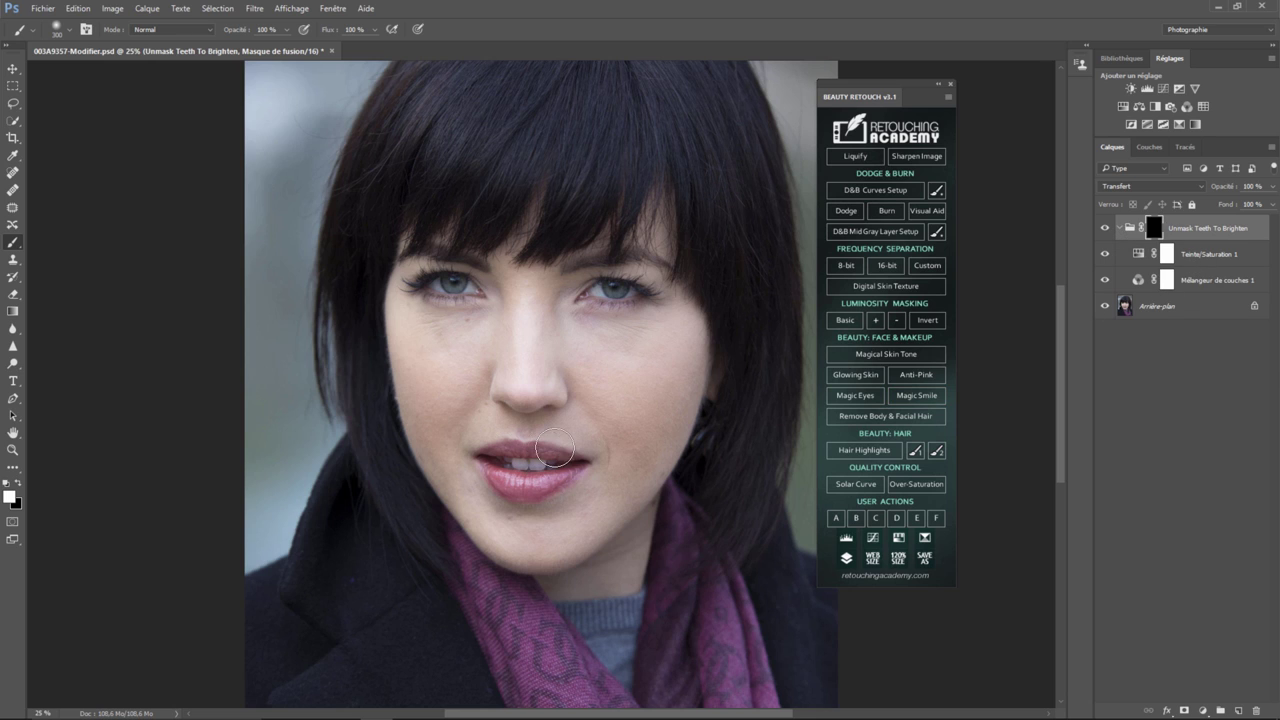
{"action": "left_click_drag", "start_coordinate": [535, 455], "coordinate": [540, 465]}
{"action": "key", "text": "ctrl+plus"}
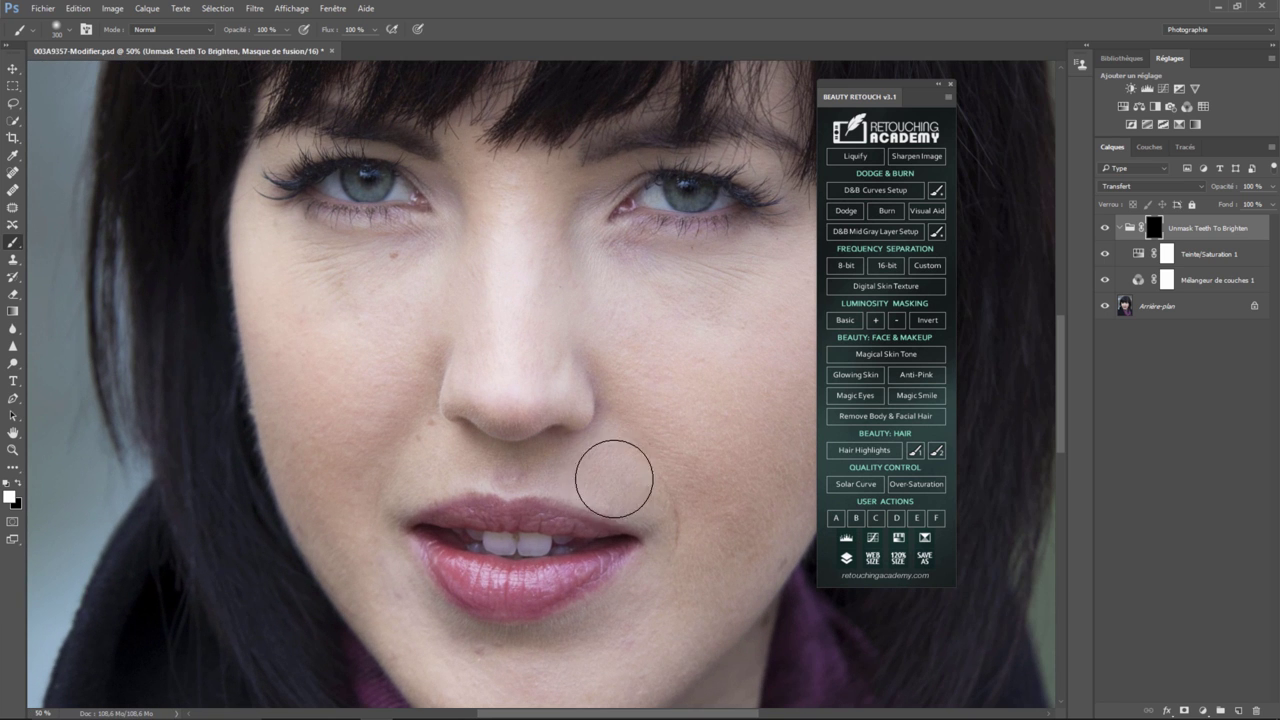
{"action": "key", "text": "ctrl+plus"}
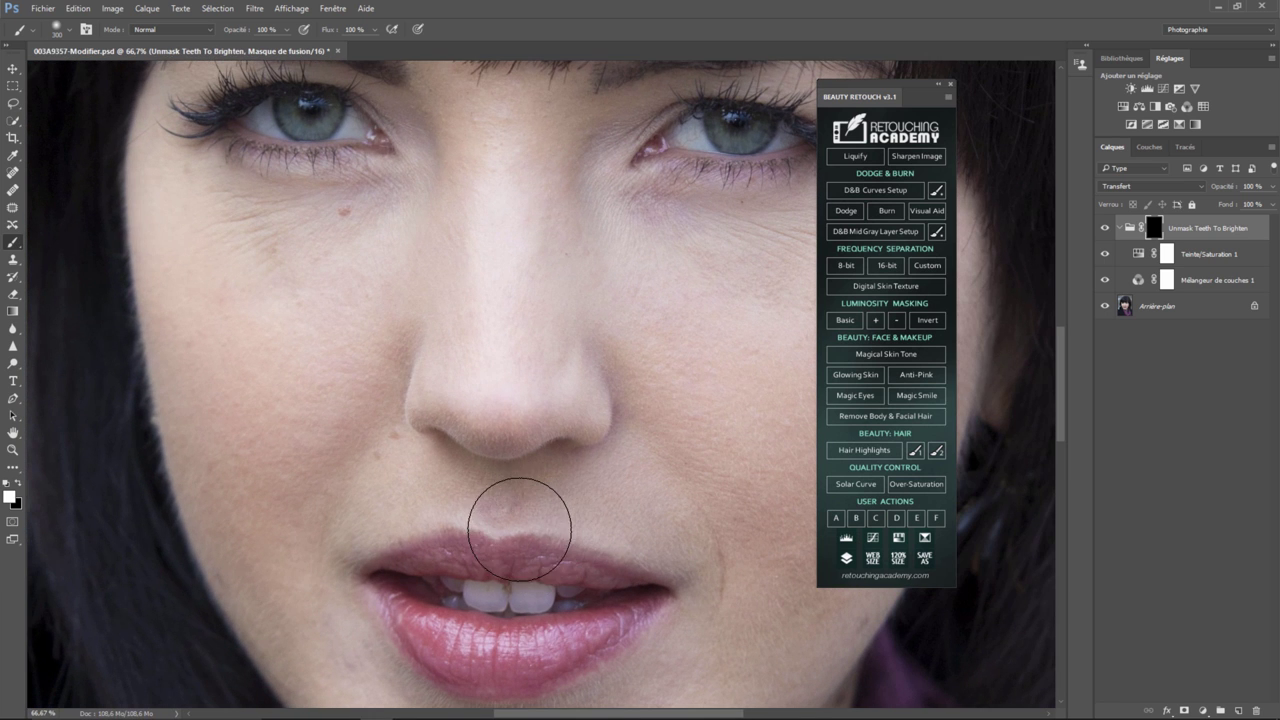
{"action": "left_click_drag", "start_coordinate": [508, 558], "coordinate": [586, 318]}
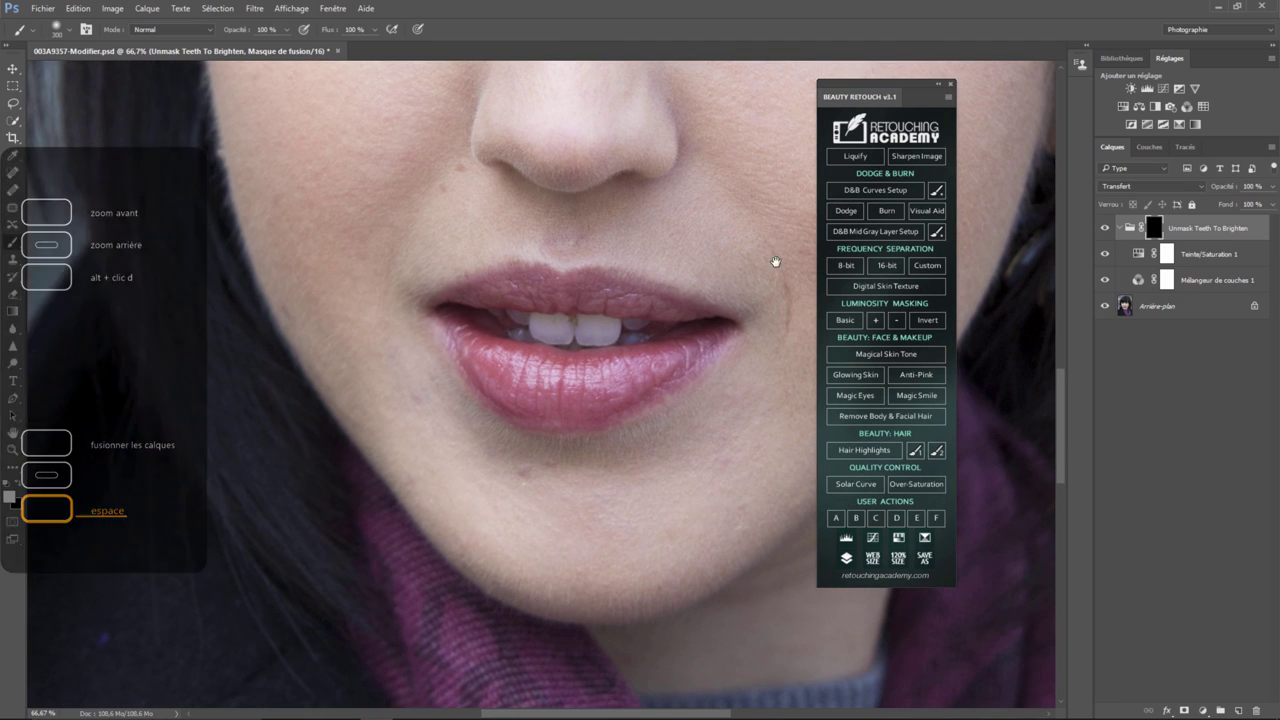
Brighten the two front teeth with a low-flow brush, then merge all layers into the background.
{"action": "left_click", "coordinate": [936, 190]}
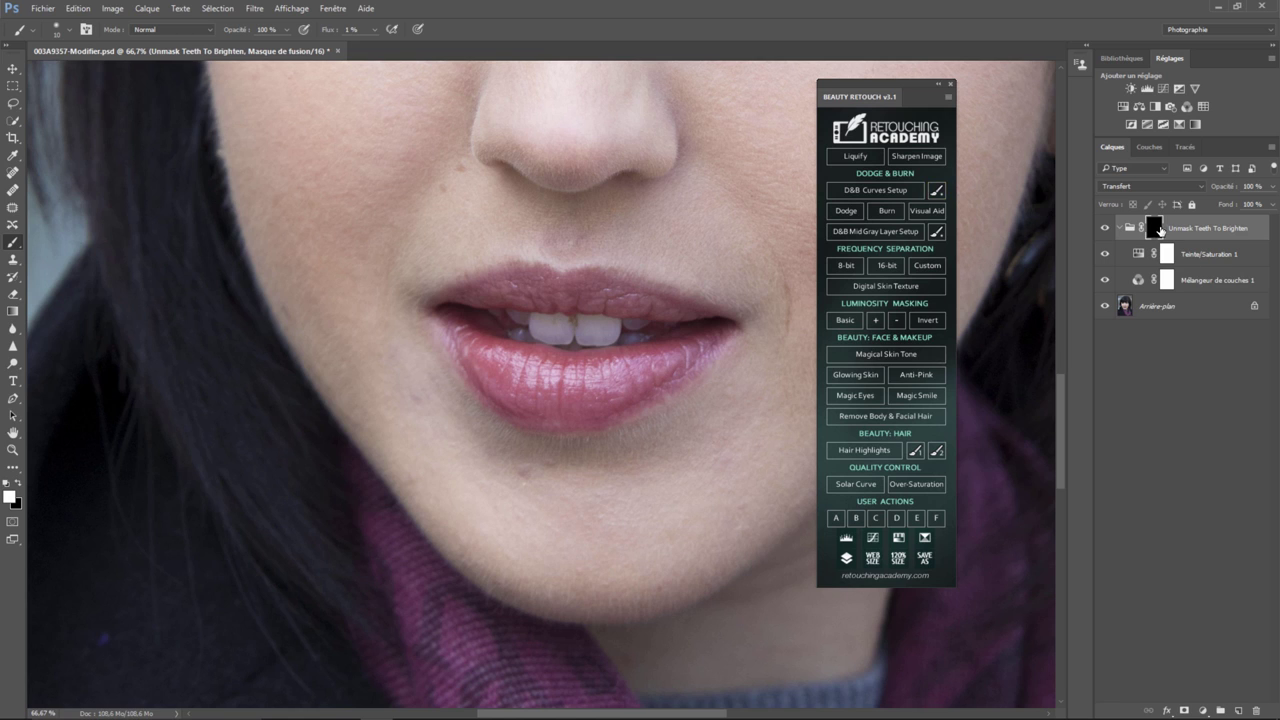
{"action": "left_click", "coordinate": [376, 30]}
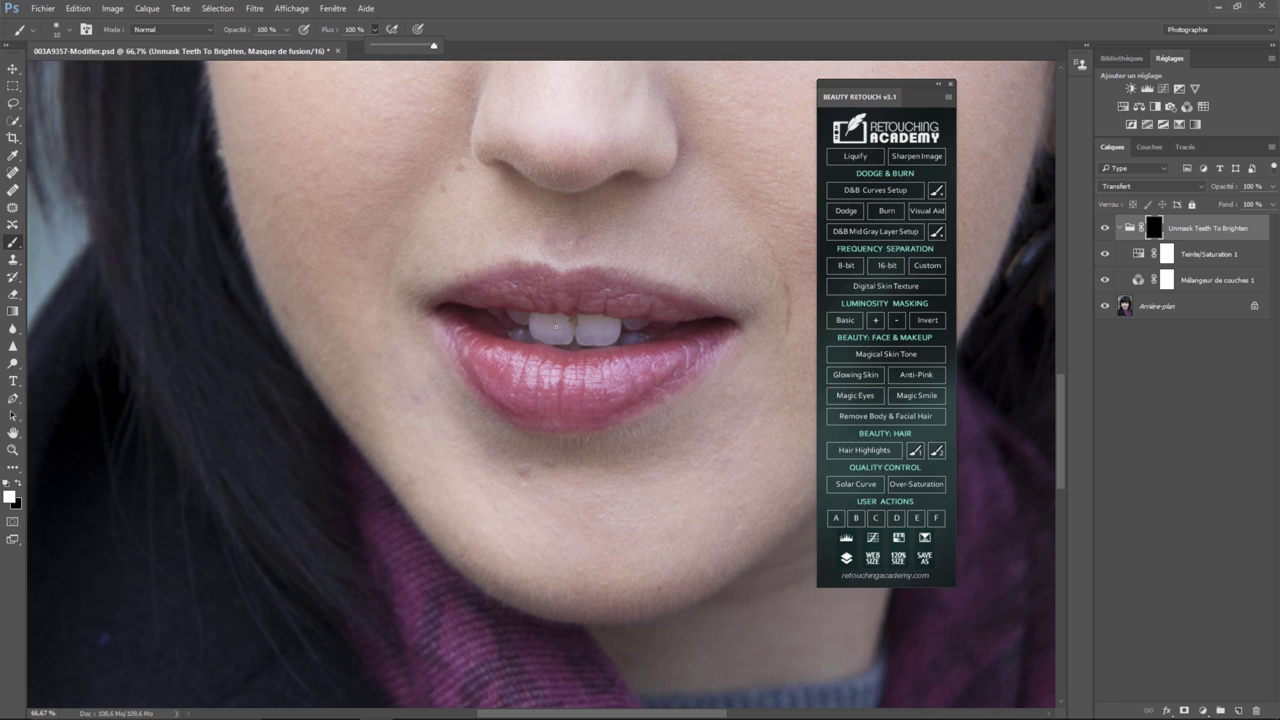
{"action": "left_click_drag", "start_coordinate": [553, 325], "coordinate": [557, 331]}
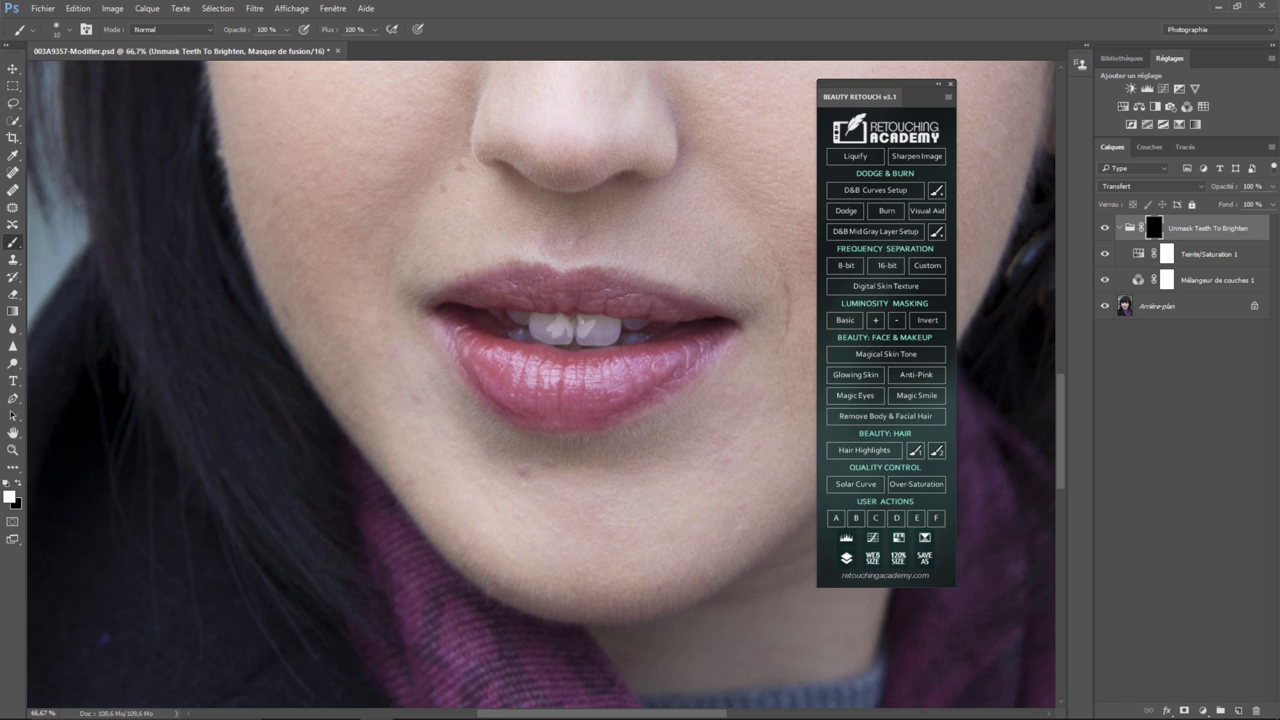
{"action": "left_click_drag", "start_coordinate": [596, 325], "coordinate": [604, 328]}
{"action": "key", "text": "ctrl+shift+e"}
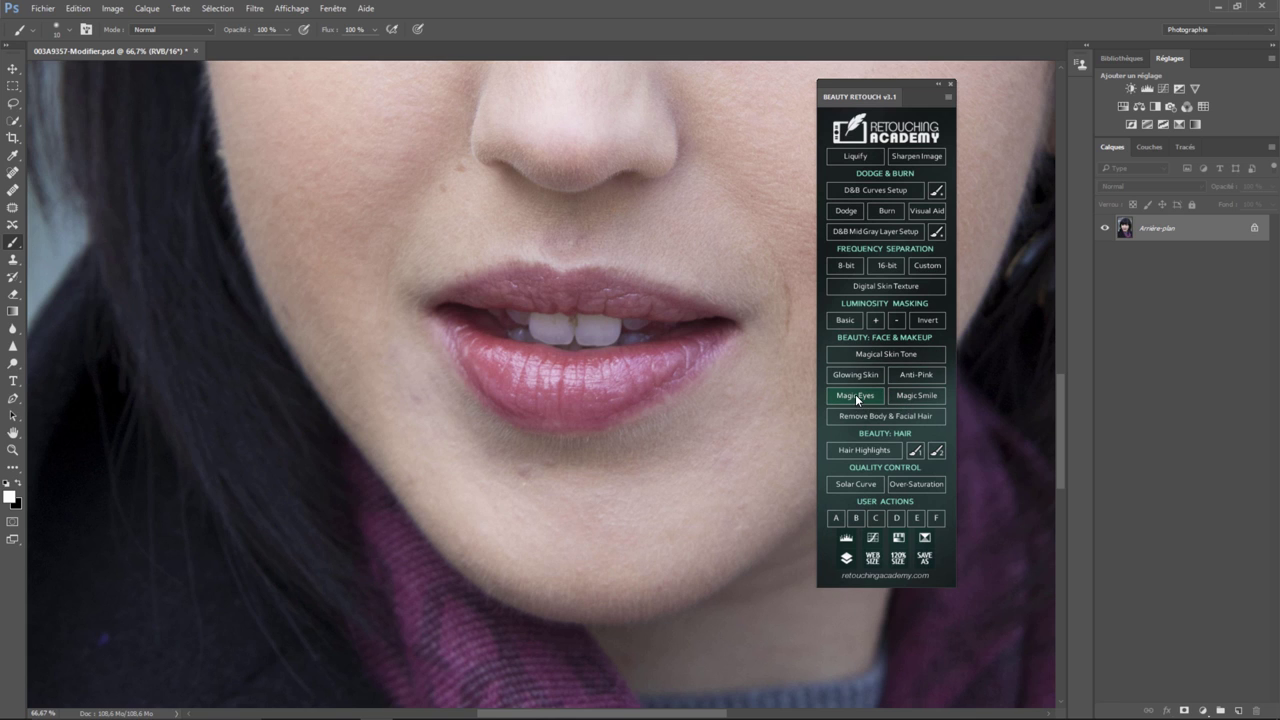
Run Magic Eyes, bring the eyes into view, expand the group and target Change Iris Color's mask.
{"action": "left_click", "coordinate": [855, 395]}
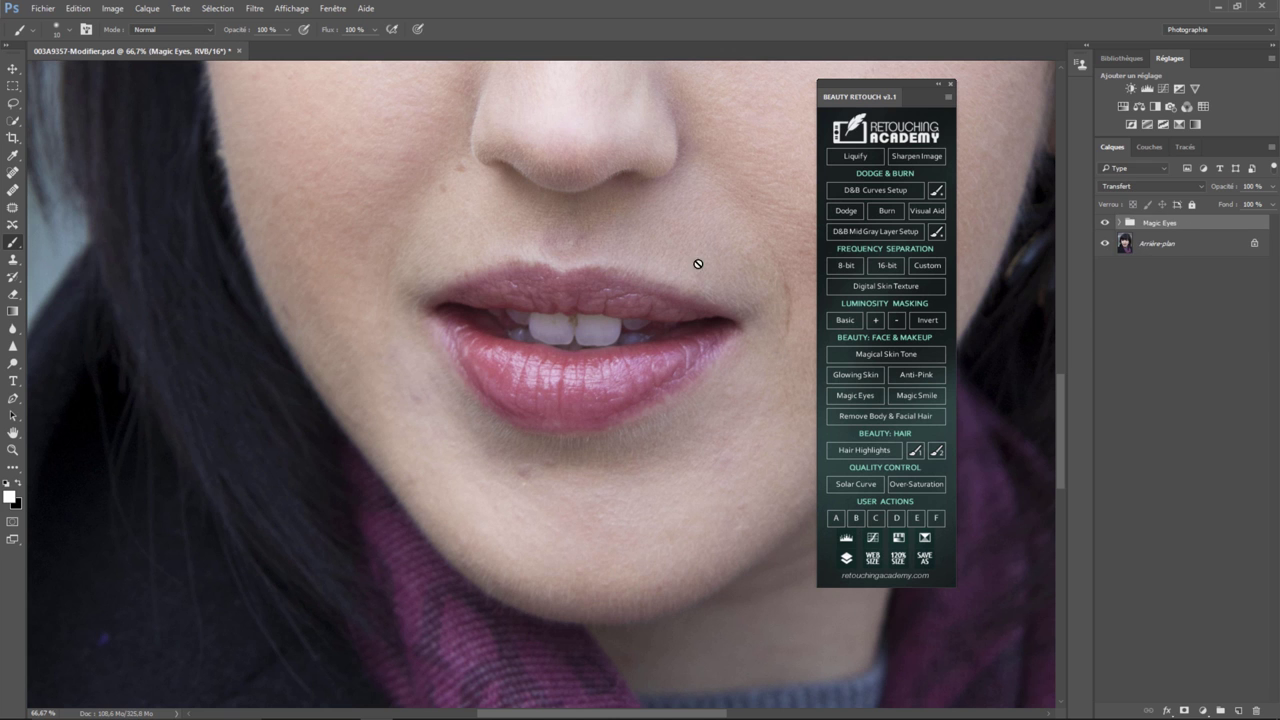
{"action": "left_click_drag", "start_coordinate": [737, 206], "coordinate": [554, 463]}
{"action": "mouse_move", "coordinate": [754, 136]}
{"action": "left_mouse_down"}
{"action": "mouse_move", "coordinate": [649, 281]}
{"action": "mouse_move", "coordinate": [605, 373]}
{"action": "left_mouse_up"}
{"action": "left_click", "coordinate": [611, 372]}
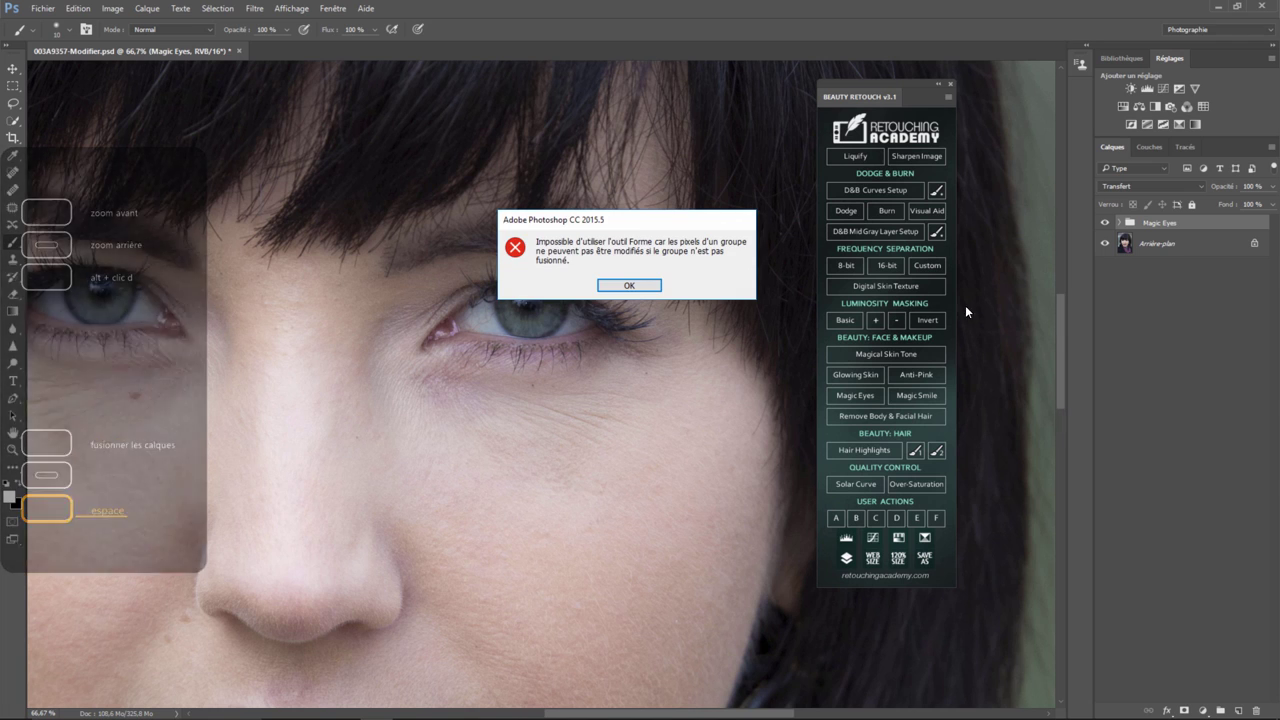
{"action": "left_click", "coordinate": [646, 288]}
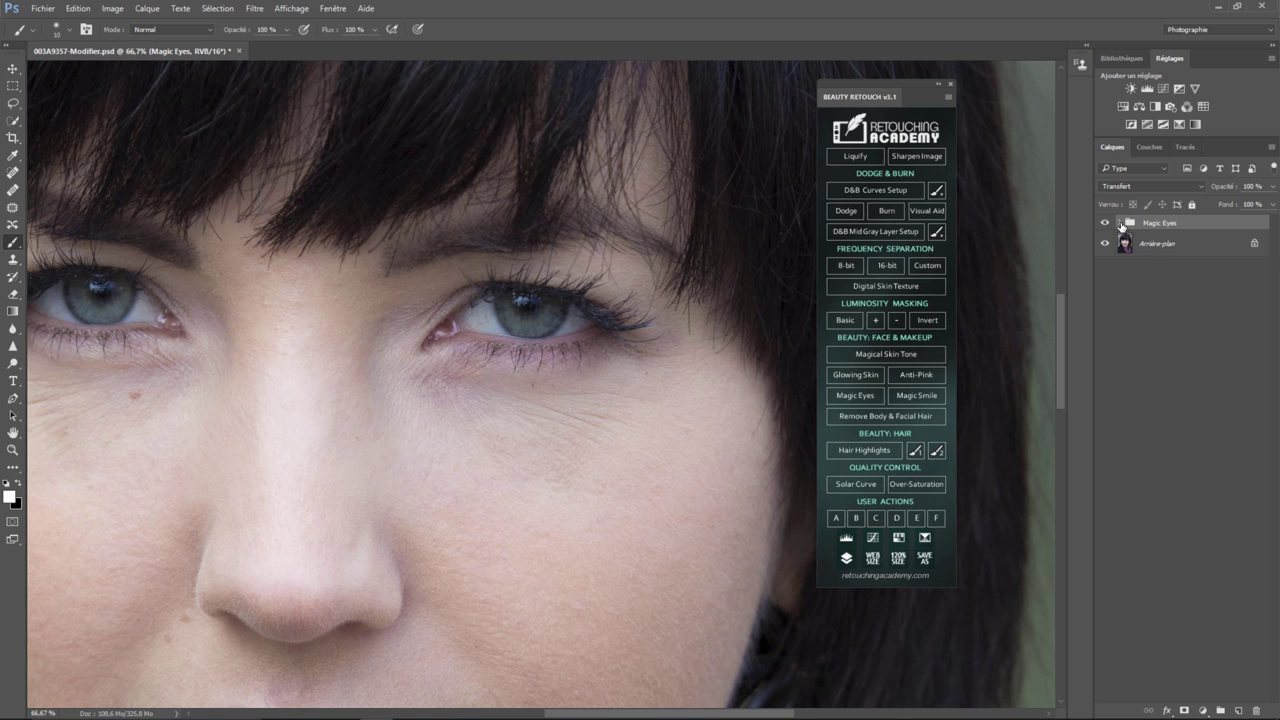
{"action": "left_click", "coordinate": [1120, 226]}
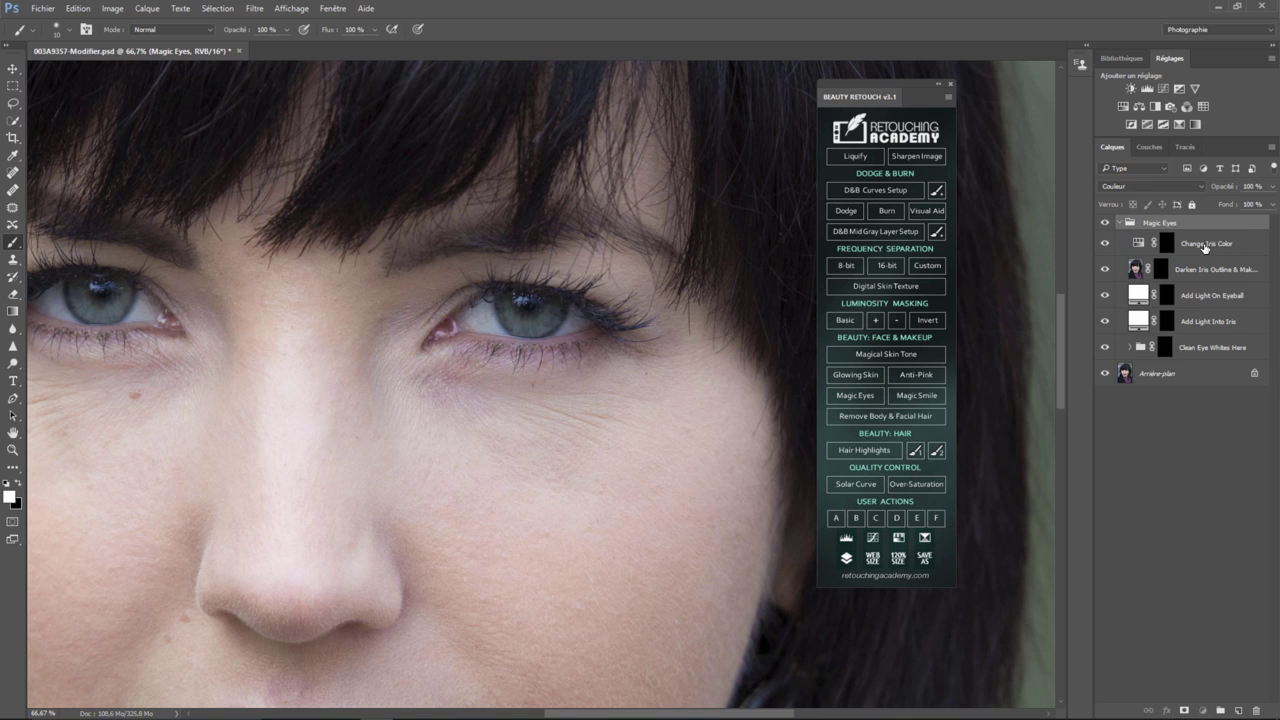
{"action": "left_click", "coordinate": [1205, 246]}
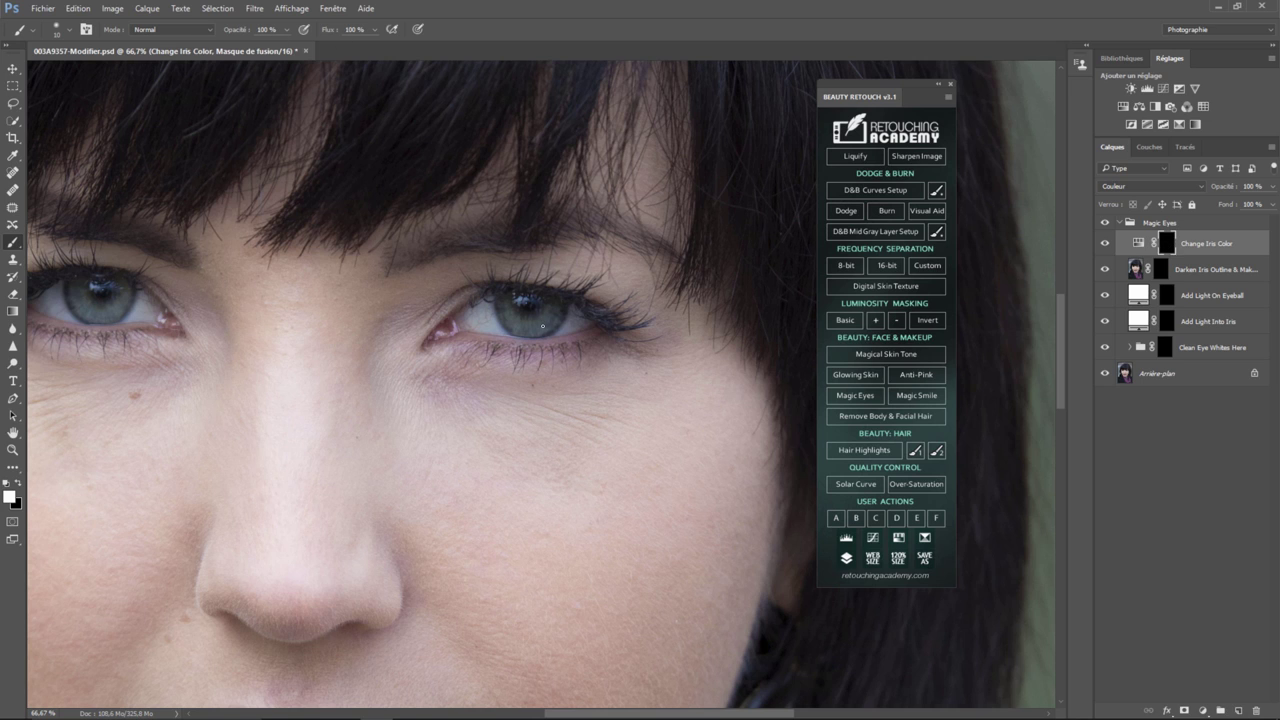
Paint the Change Iris Color mask to make the right-hand iris a brighter blue.
{"action": "left_click_drag", "start_coordinate": [548, 330], "coordinate": [547, 320]}
{"action": "double_click", "coordinate": [1139, 247]}
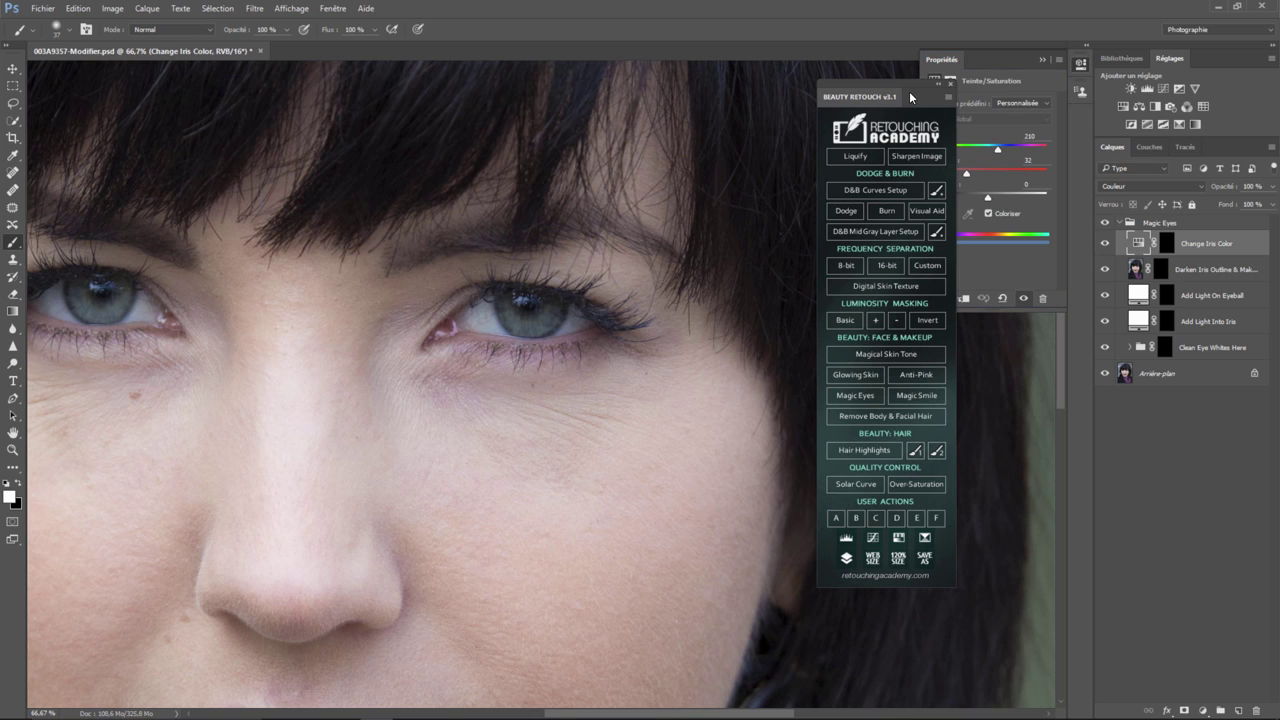
{"action": "left_click_drag", "start_coordinate": [918, 87], "coordinate": [860, 69]}
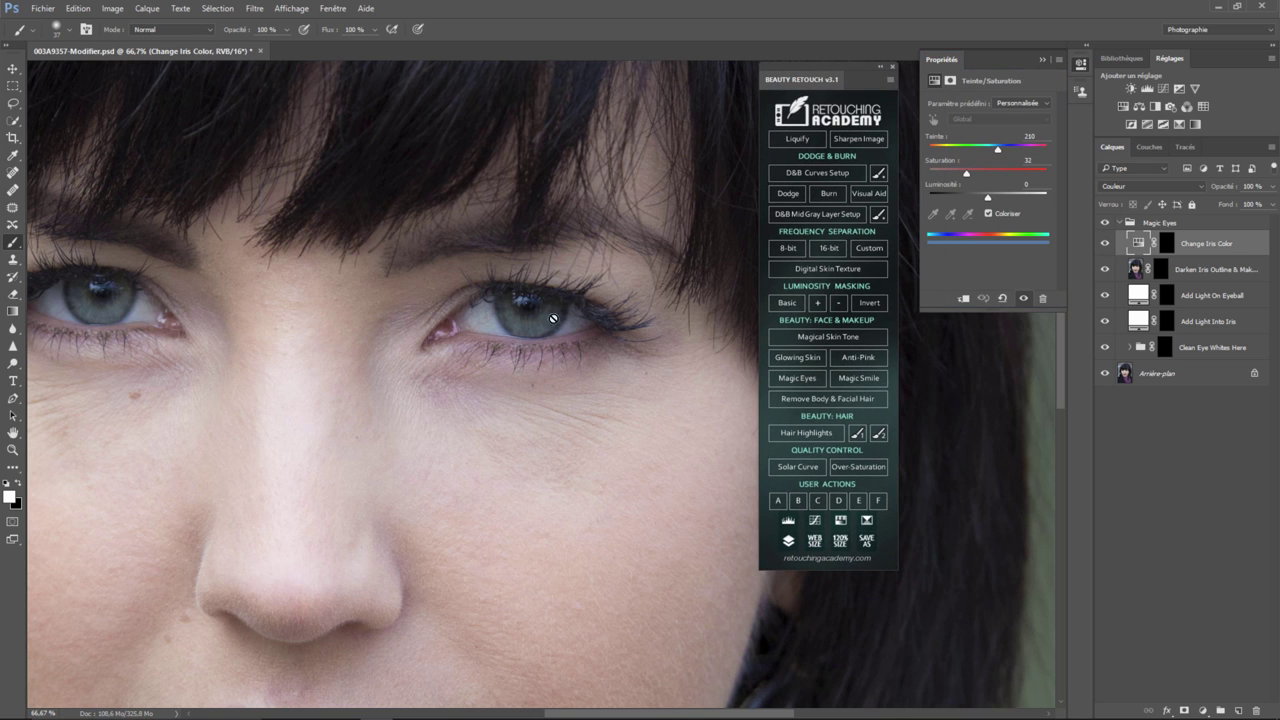
{"action": "left_click", "coordinate": [549, 314]}
{"action": "left_click", "coordinate": [619, 277]}
{"action": "left_click", "coordinate": [1166, 243]}
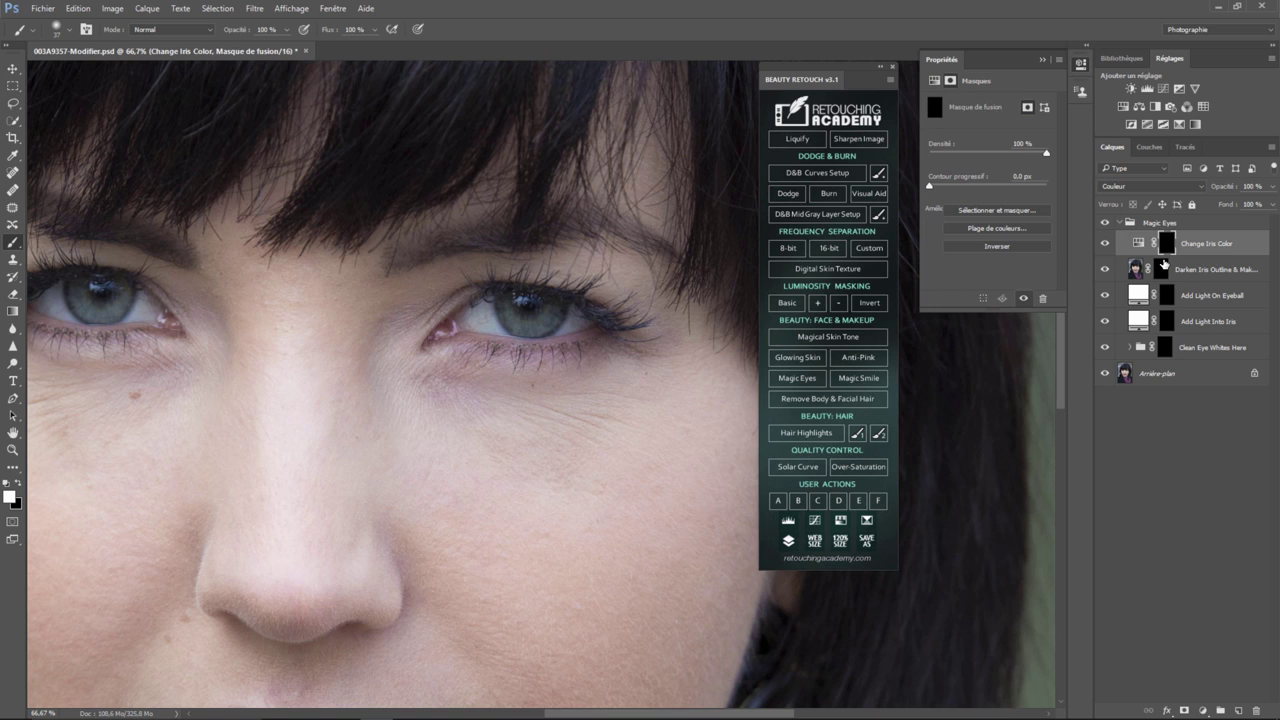
{"action": "mouse_move", "coordinate": [580, 323]}
{"action": "left_mouse_down"}
{"action": "mouse_move", "coordinate": [512, 313]}
{"action": "mouse_move", "coordinate": [559, 319]}
{"action": "left_mouse_up"}
Undo a lash-line stroke on the Darken Iris Outline & Makeup mask and set brush flow to 1%.
{"action": "left_click", "coordinate": [1193, 277]}
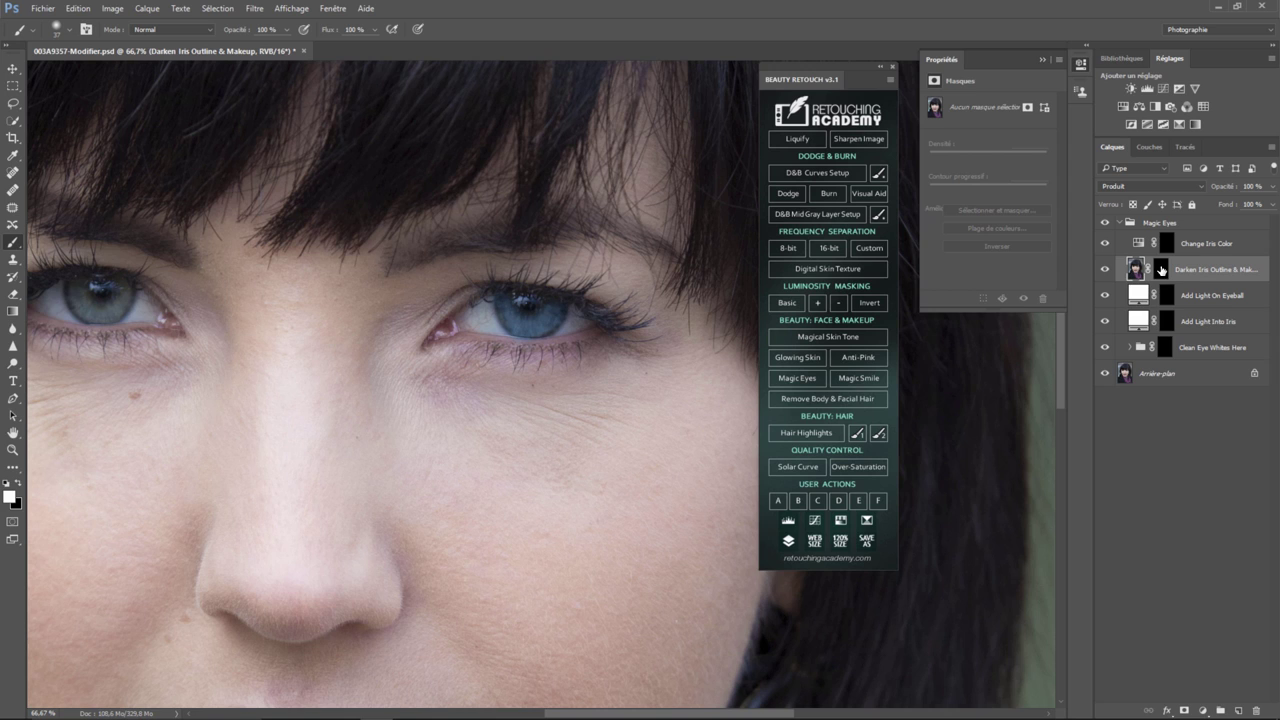
{"action": "left_click", "coordinate": [1161, 270]}
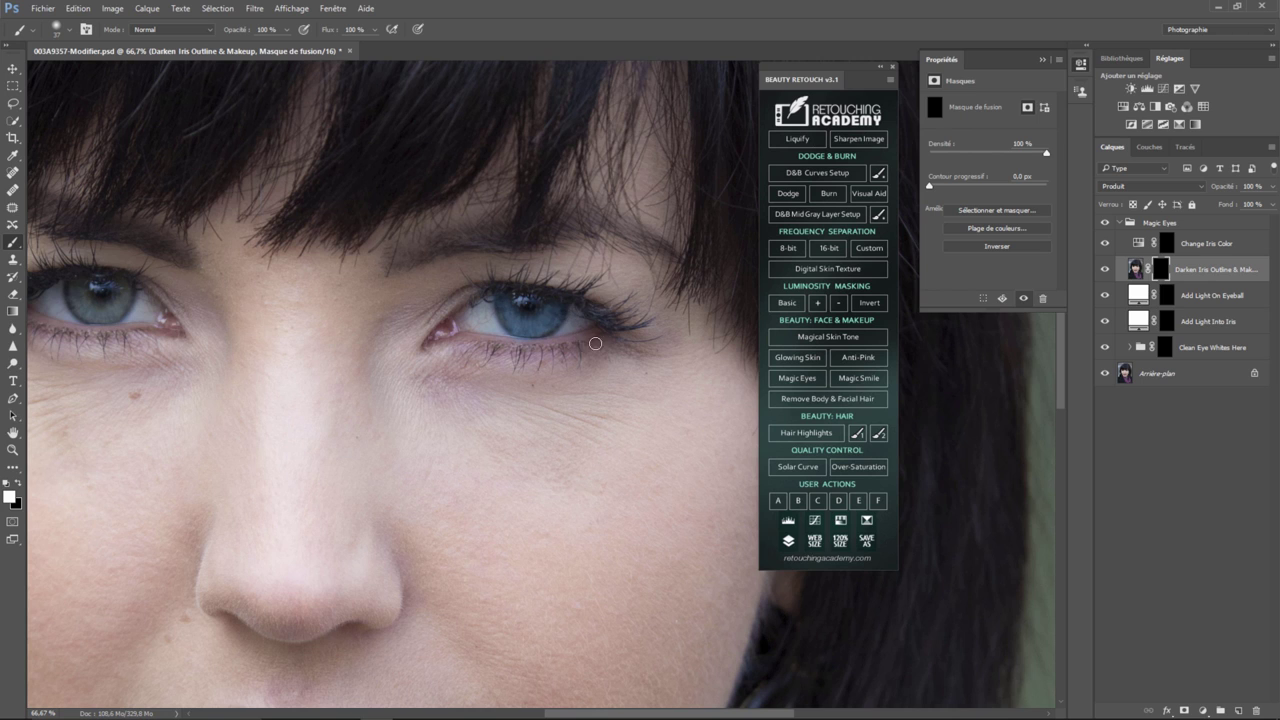
{"action": "left_click_drag", "start_coordinate": [598, 335], "coordinate": [522, 343]}
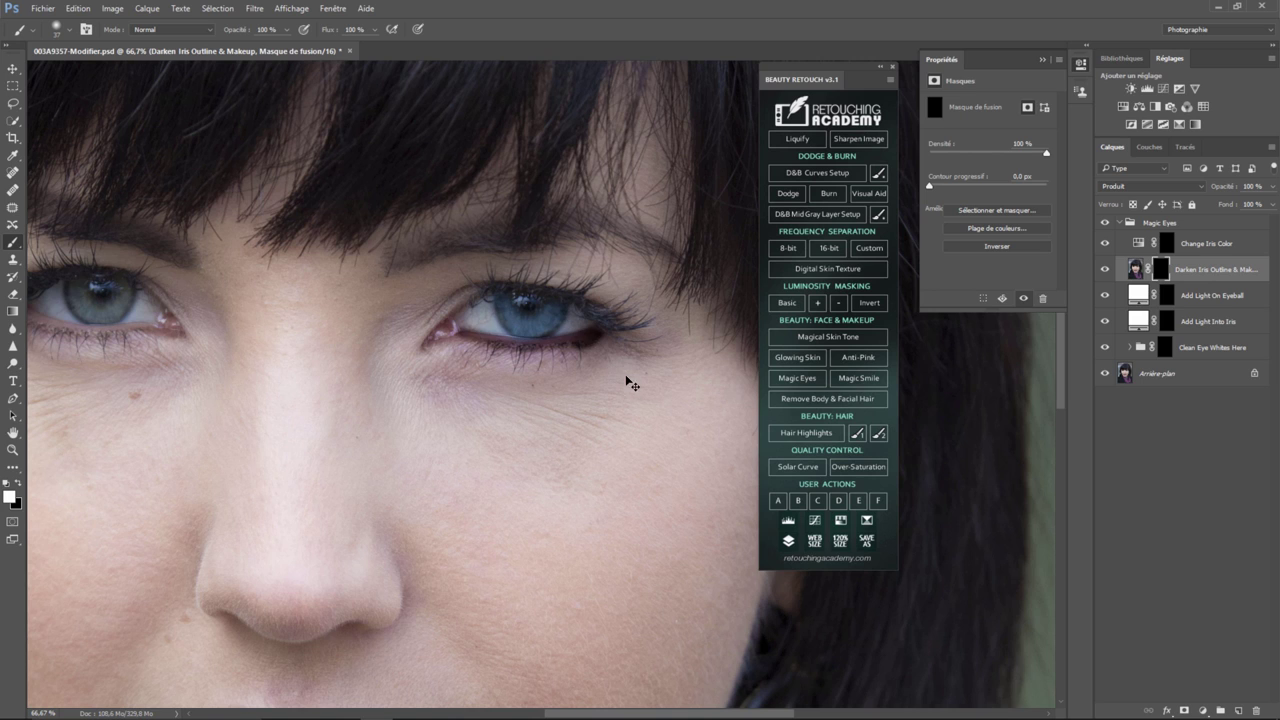
{"action": "key", "text": "ctrl+z"}
{"action": "left_click", "coordinate": [376, 31]}
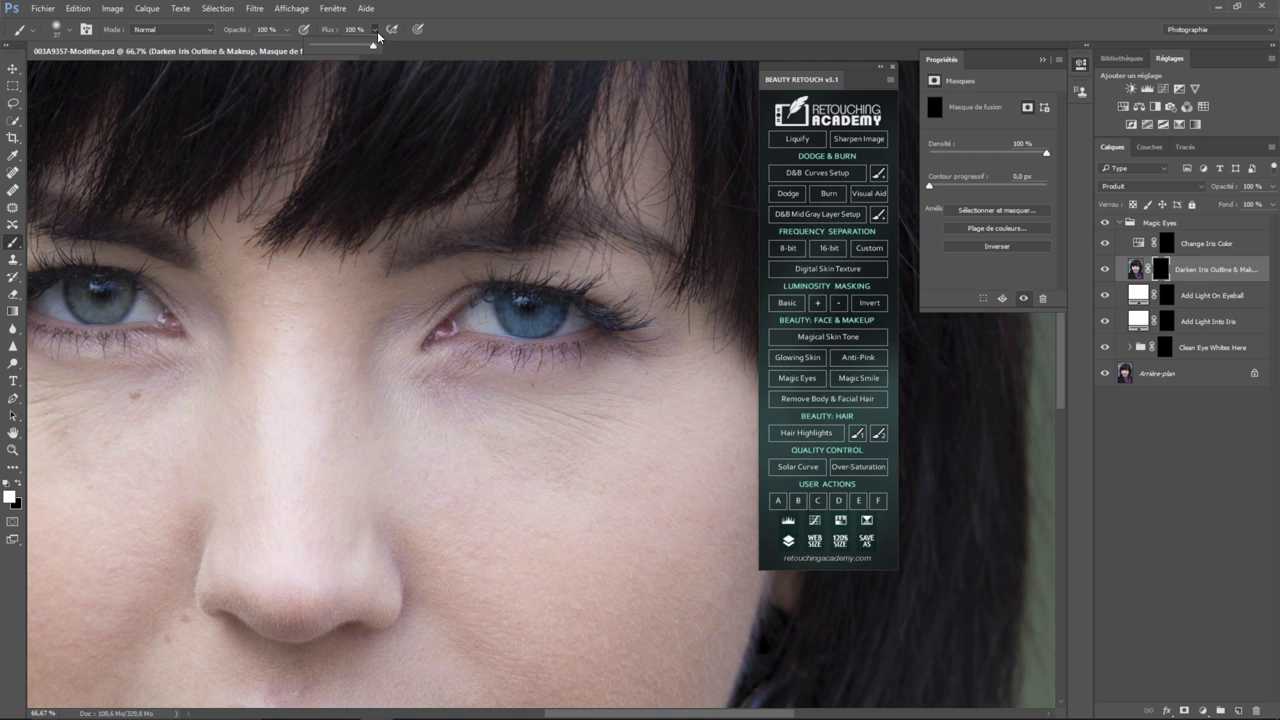
{"action": "left_click_drag", "start_coordinate": [374, 46], "coordinate": [312, 46]}
{"action": "left_click", "coordinate": [570, 330]}
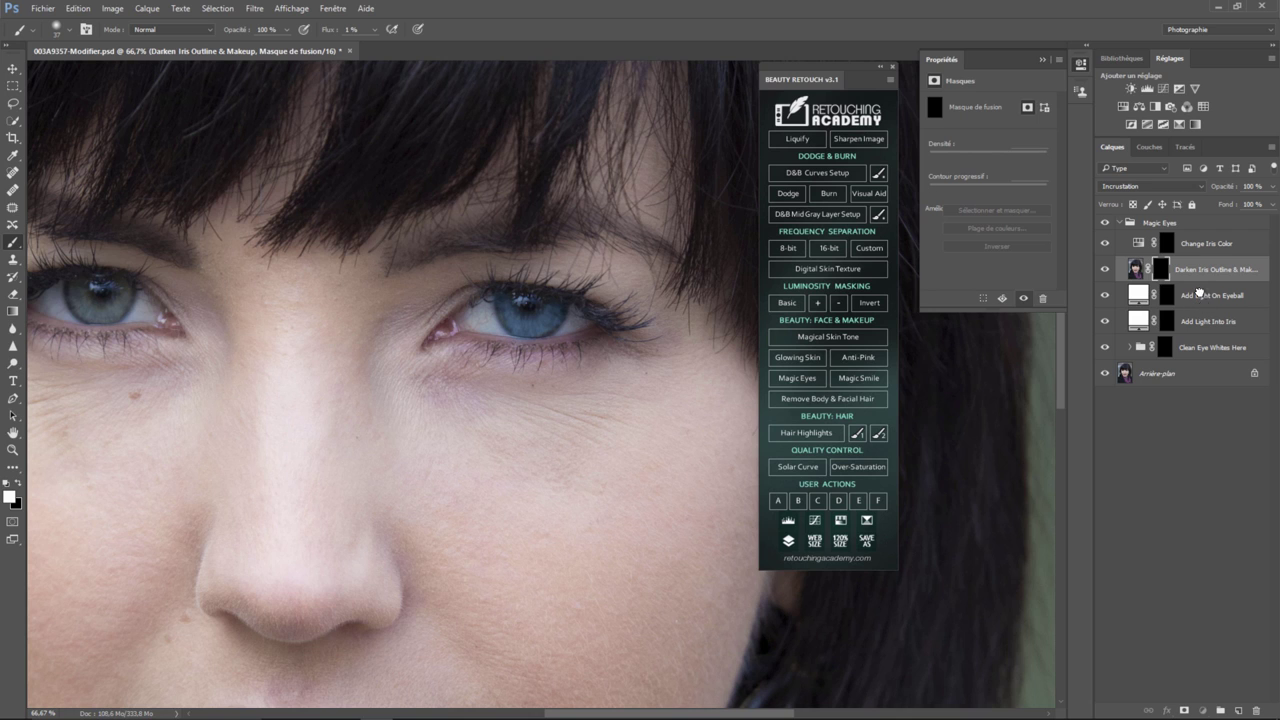
Use the Add Light Into Iris mask on the iris, then expand and target the Clean Eye Whites Here mask.
{"action": "left_click", "coordinate": [1205, 295]}
{"action": "key", "text": "ctrl+backslash"}
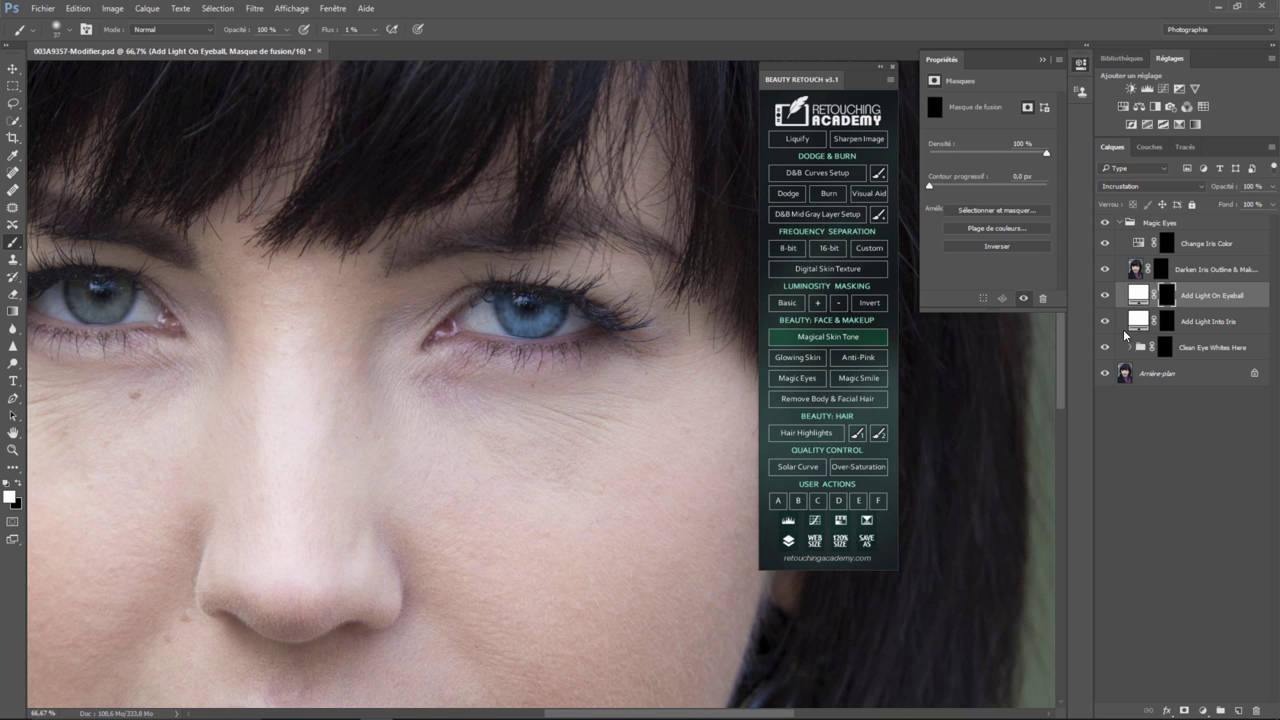
{"action": "left_click", "coordinate": [1220, 329]}
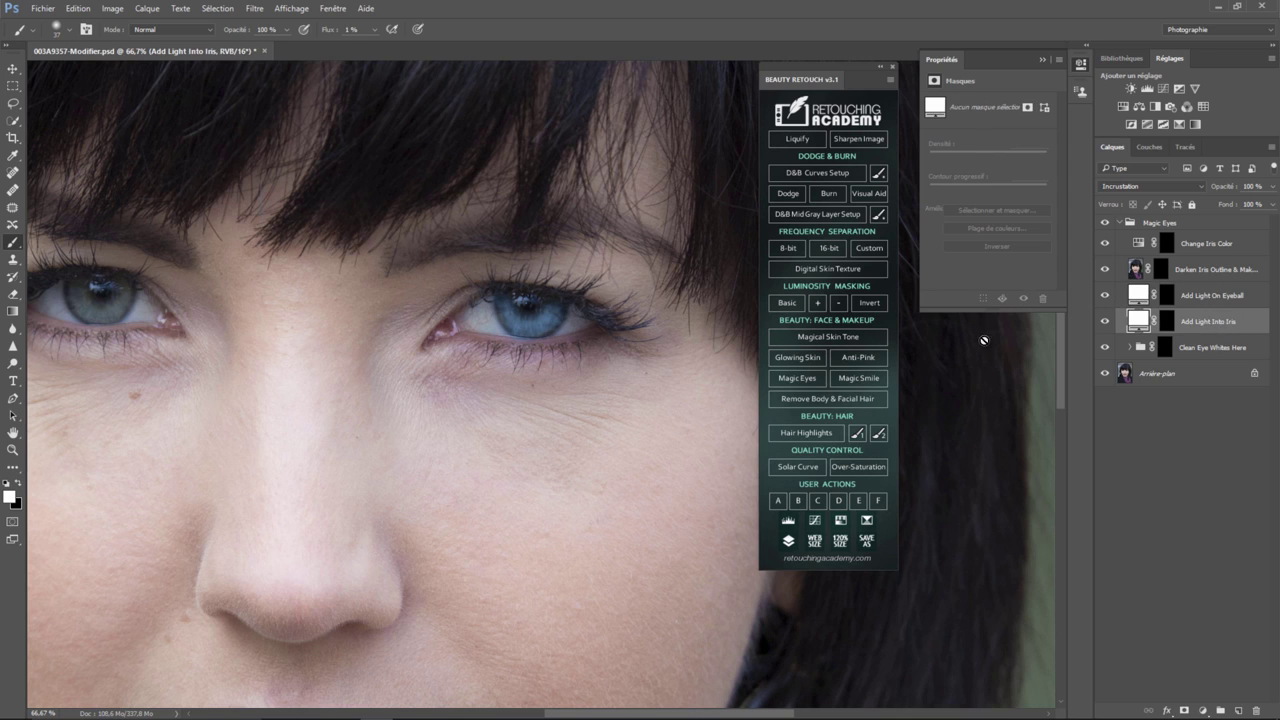
{"action": "left_click", "coordinate": [531, 299]}
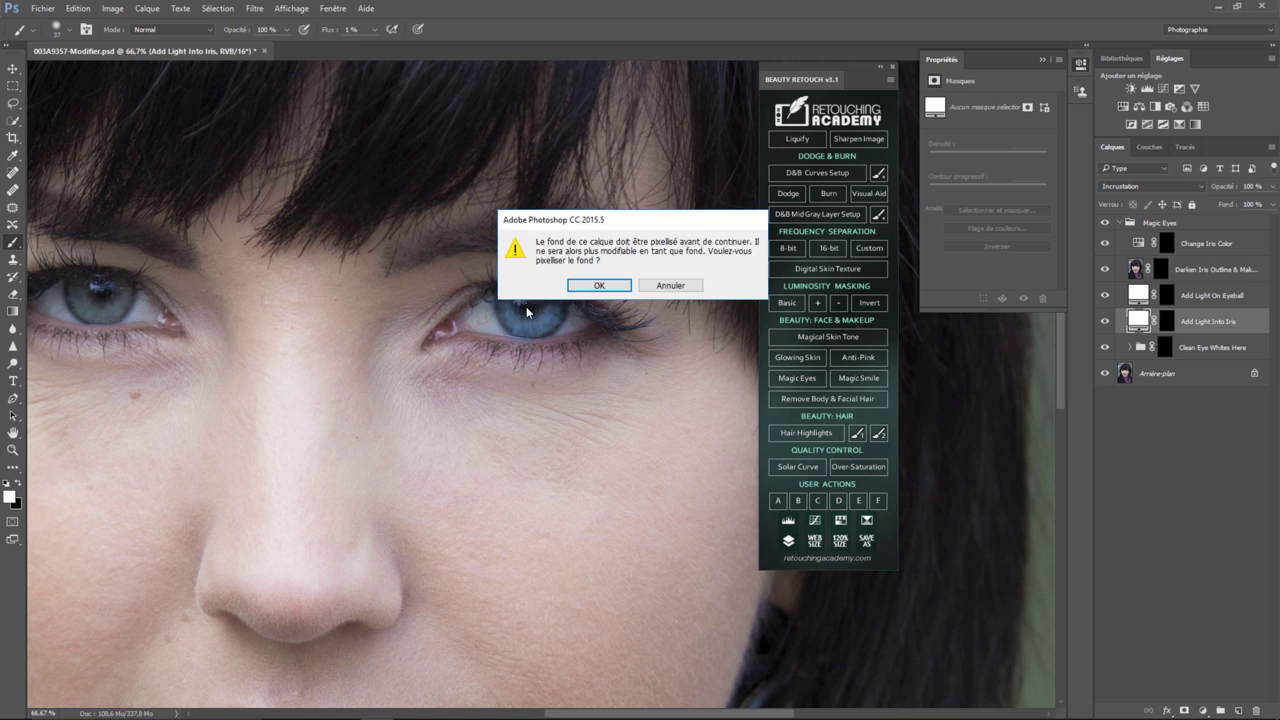
{"action": "left_click", "coordinate": [605, 288]}
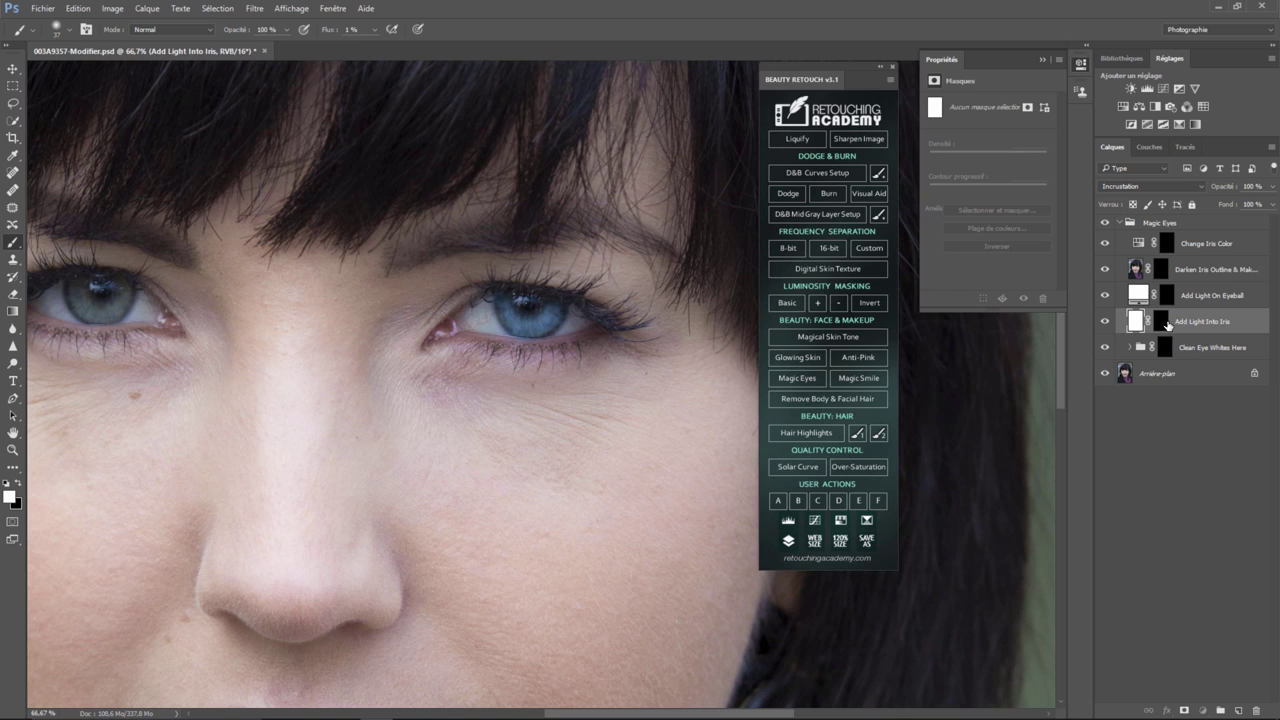
{"action": "left_click", "coordinate": [1162, 322]}
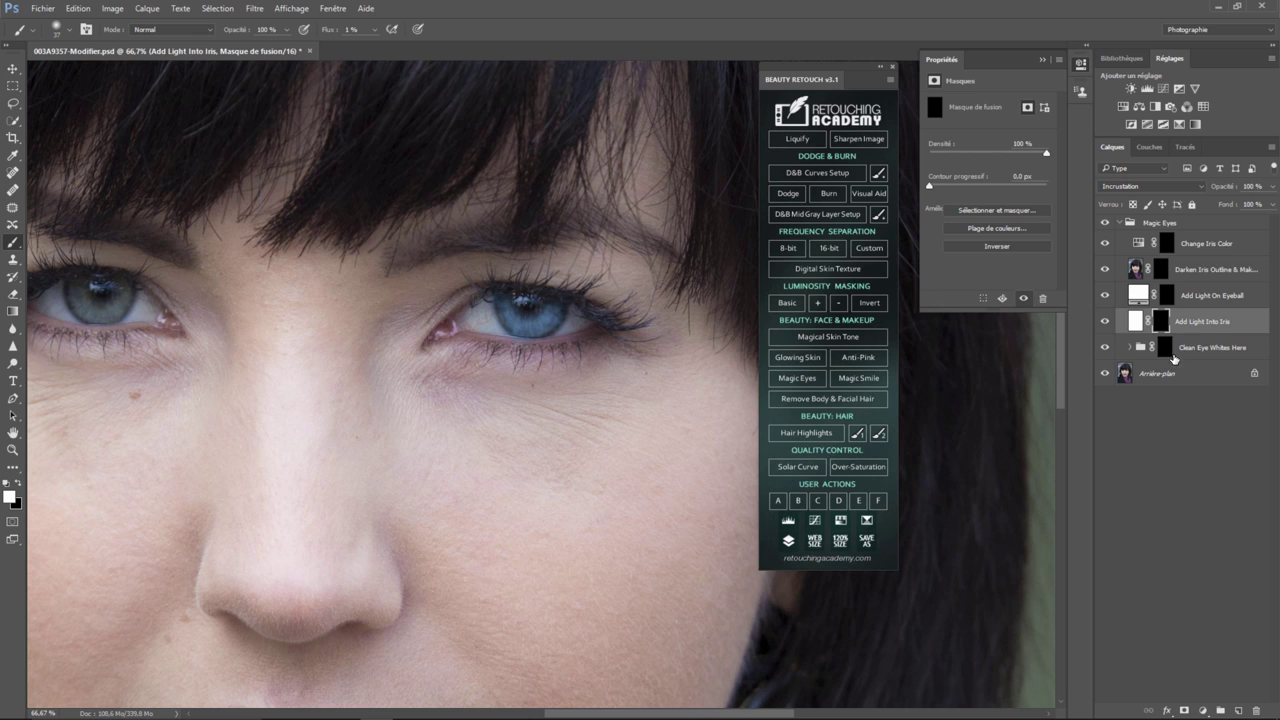
{"action": "left_click", "coordinate": [1130, 347]}
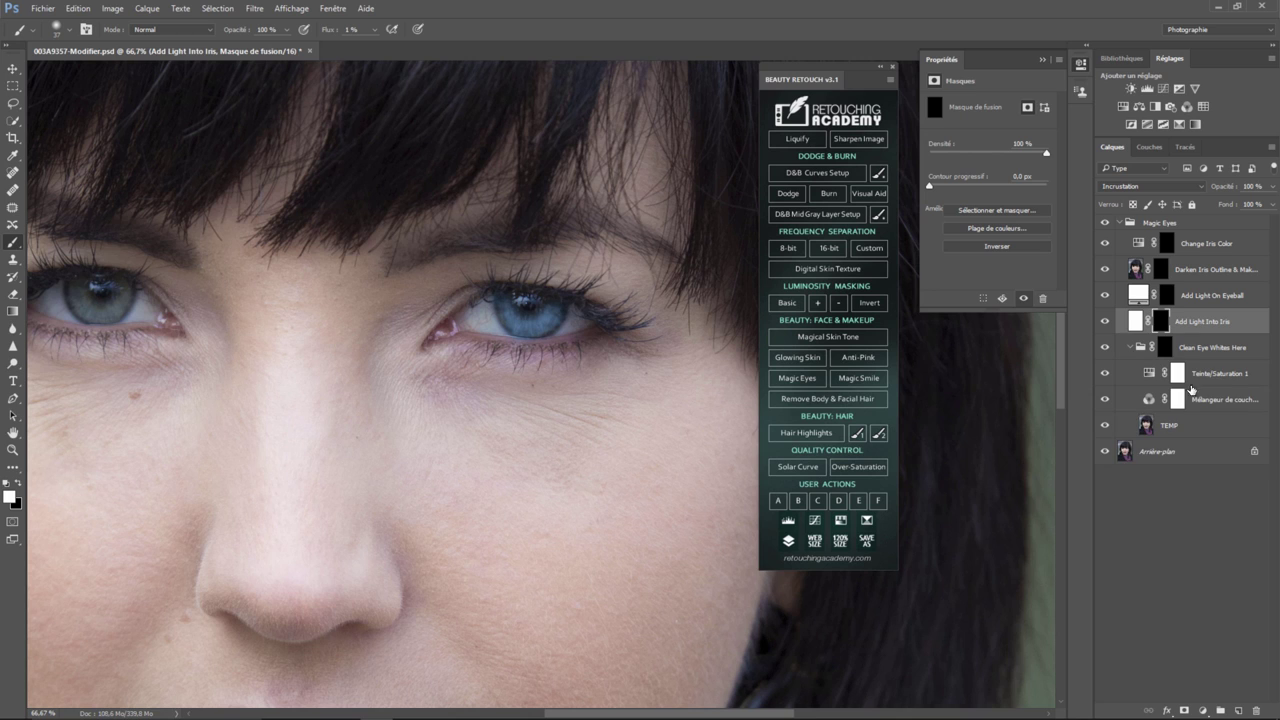
{"action": "left_click", "coordinate": [1168, 350]}
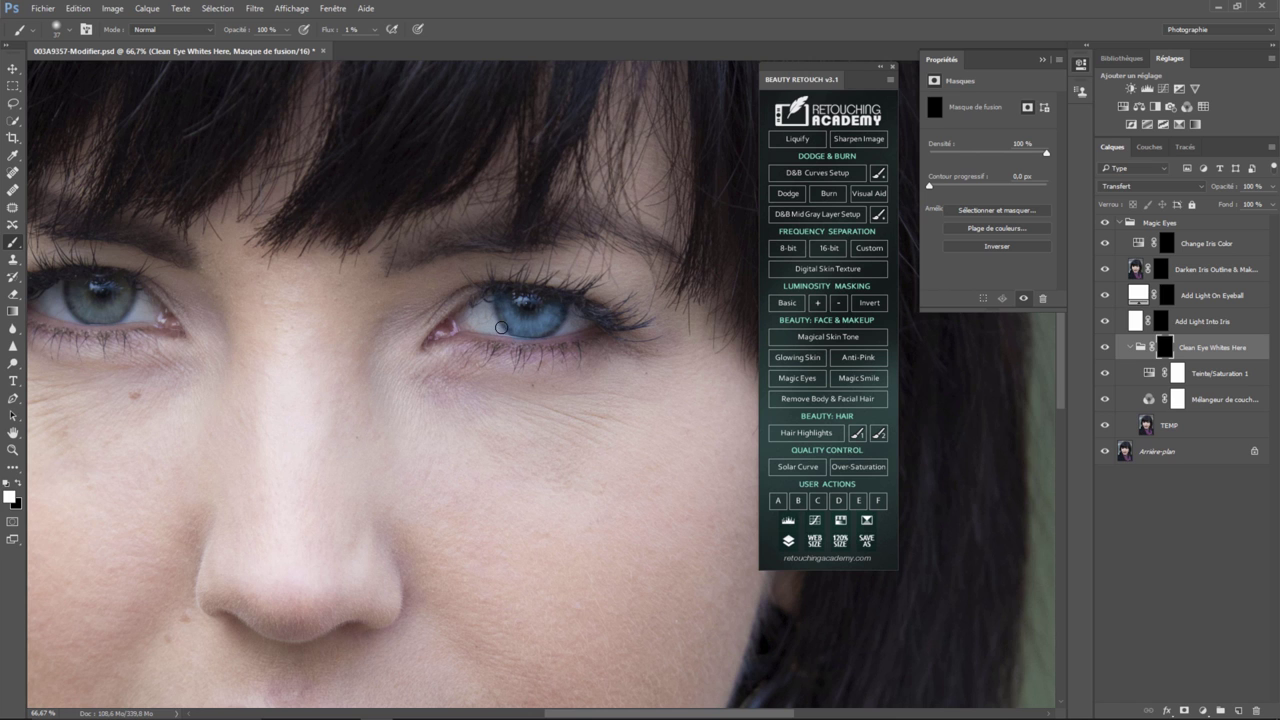
Zoom to 200% and set up a small brush with 72% flow.
{"action": "key", "text": "ctrl+plus"}
{"action": "key", "text": "ctrl+plus"}
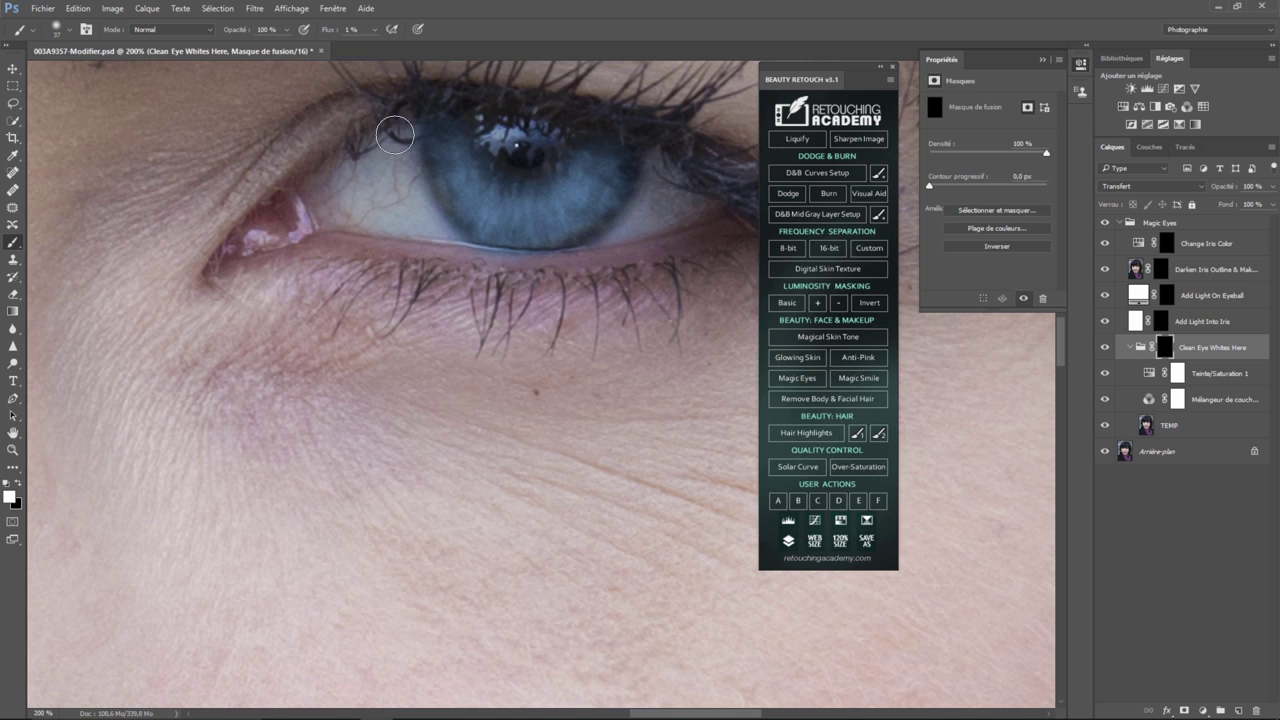
{"action": "left_click", "coordinate": [376, 30]}
{"action": "left_click_drag", "start_coordinate": [372, 46], "coordinate": [416, 46]}
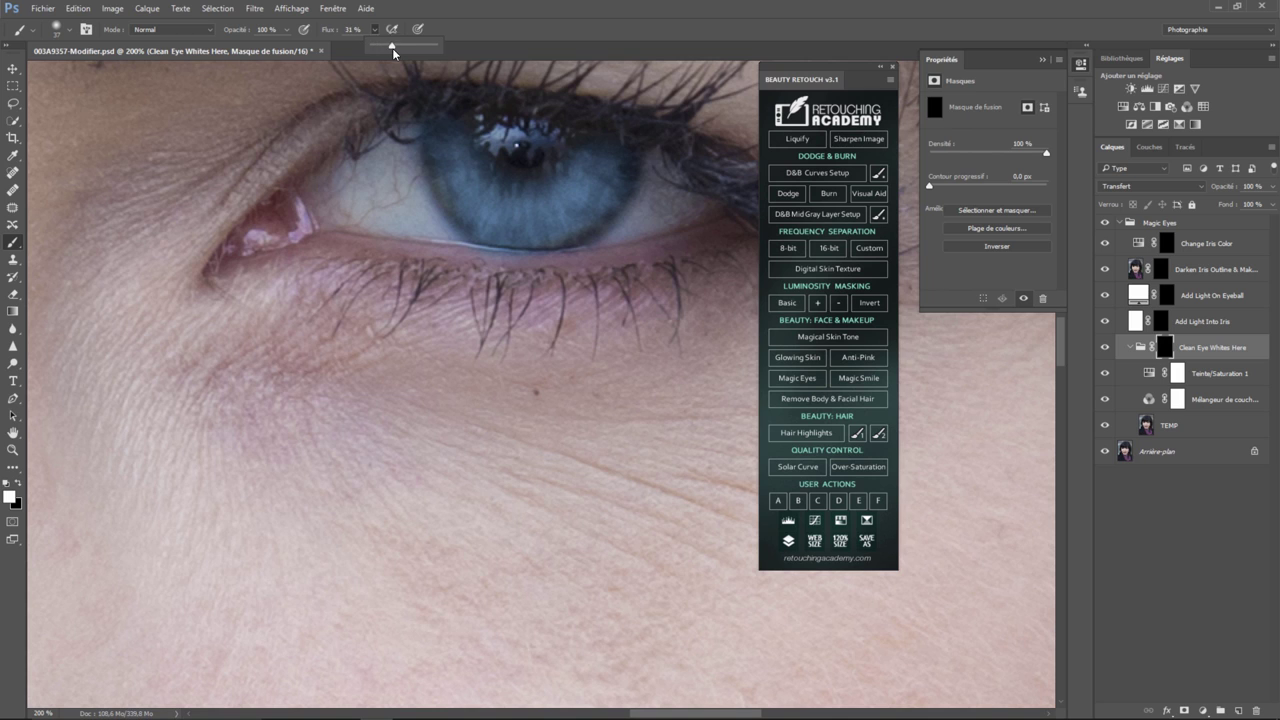
{"action": "right_click", "coordinate": [401, 184], "text": "alt"}
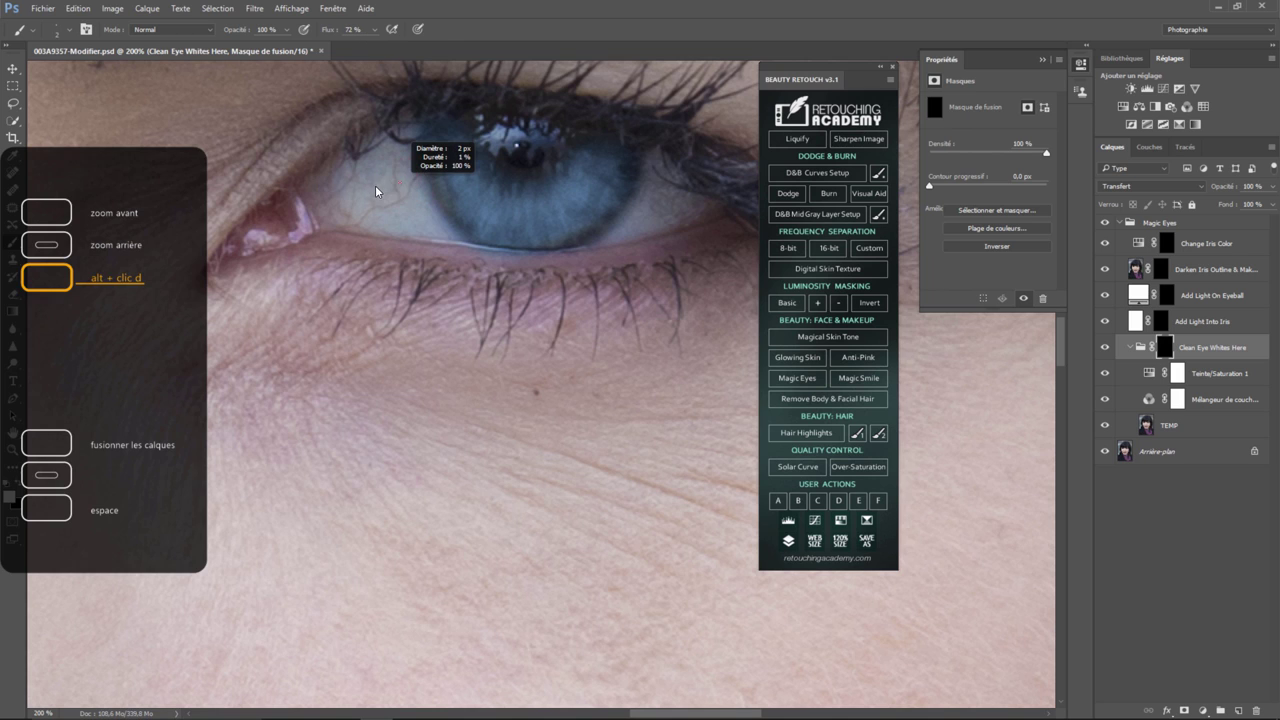
{"action": "left_click_drag", "start_coordinate": [401, 184], "coordinate": [385, 188]}
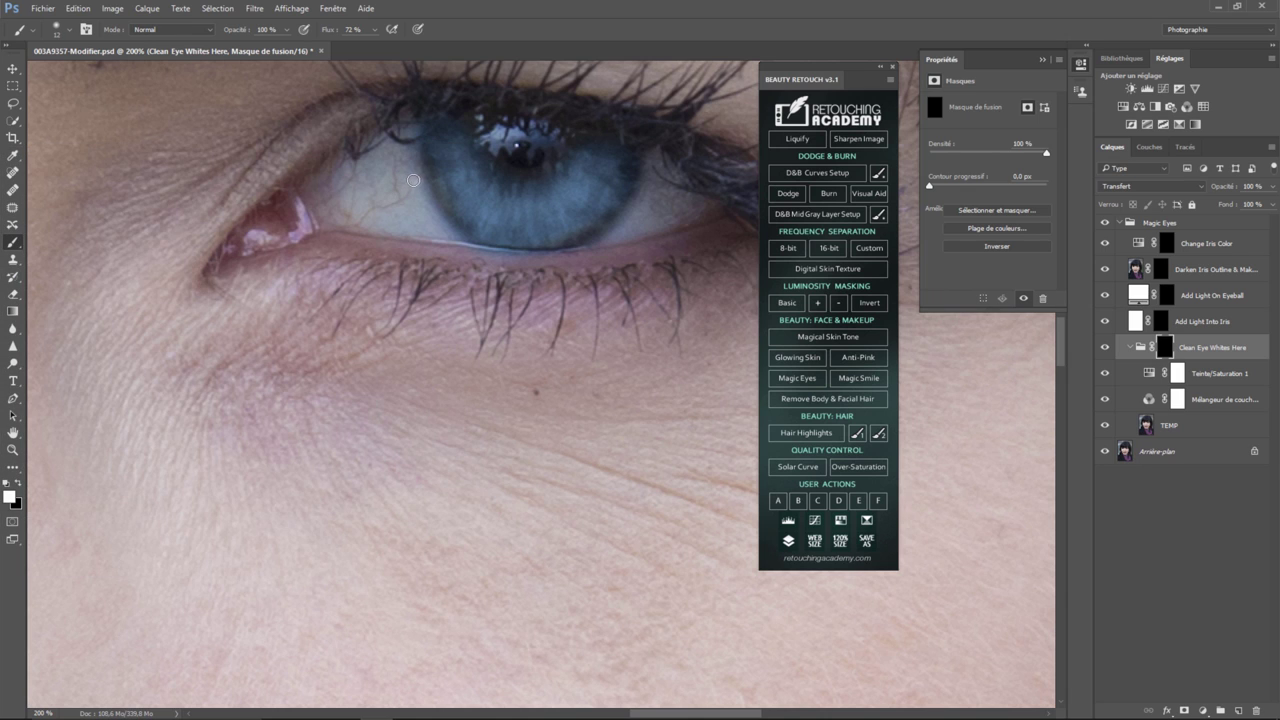
Paint the eye white brighter, then delete the whole Magic Eyes group.
{"action": "mouse_move", "coordinate": [357, 218]}
{"action": "left_mouse_down"}
{"action": "mouse_move", "coordinate": [388, 206]}
{"action": "mouse_move", "coordinate": [396, 160]}
{"action": "mouse_move", "coordinate": [406, 170]}
{"action": "left_mouse_up"}
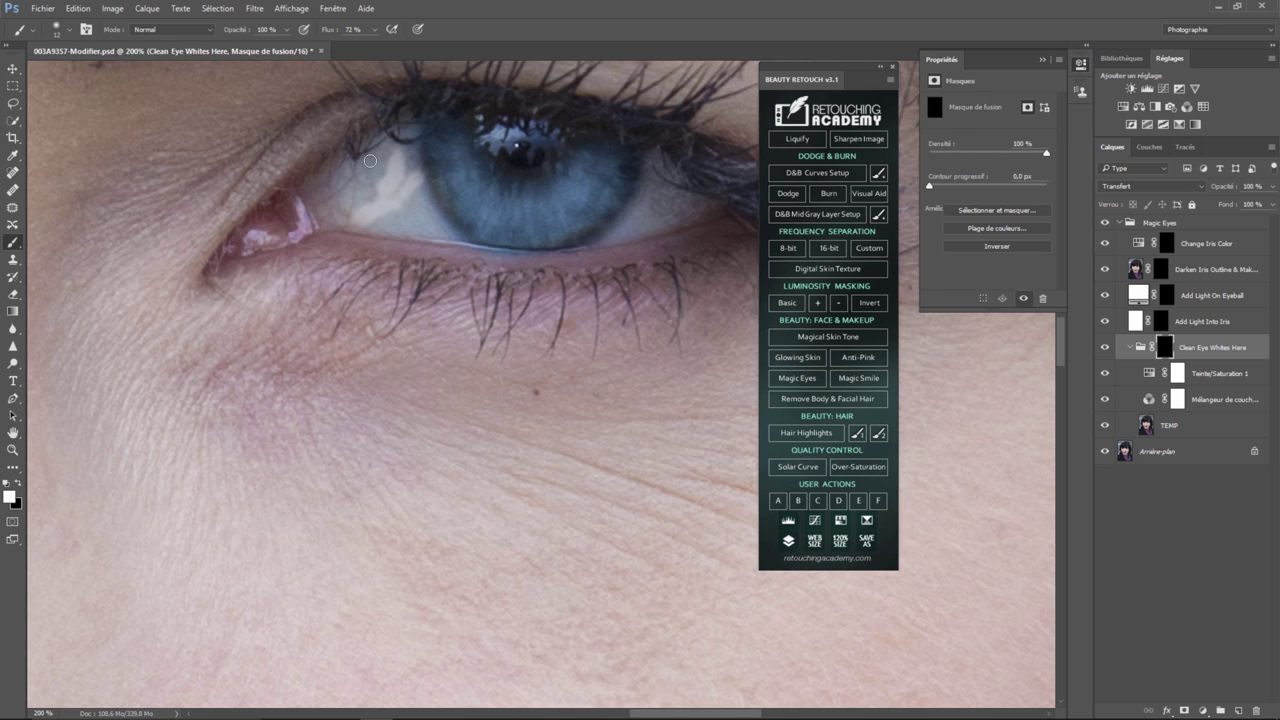
{"action": "mouse_move", "coordinate": [370, 160]}
{"action": "left_mouse_down"}
{"action": "mouse_move", "coordinate": [388, 171]}
{"action": "mouse_move", "coordinate": [342, 186]}
{"action": "left_mouse_up"}
{"action": "mouse_move", "coordinate": [430, 227]}
{"action": "left_mouse_down"}
{"action": "mouse_move", "coordinate": [425, 192]}
{"action": "mouse_move", "coordinate": [376, 211]}
{"action": "mouse_move", "coordinate": [396, 228]}
{"action": "mouse_move", "coordinate": [360, 200]}
{"action": "mouse_move", "coordinate": [383, 196]}
{"action": "left_mouse_up"}
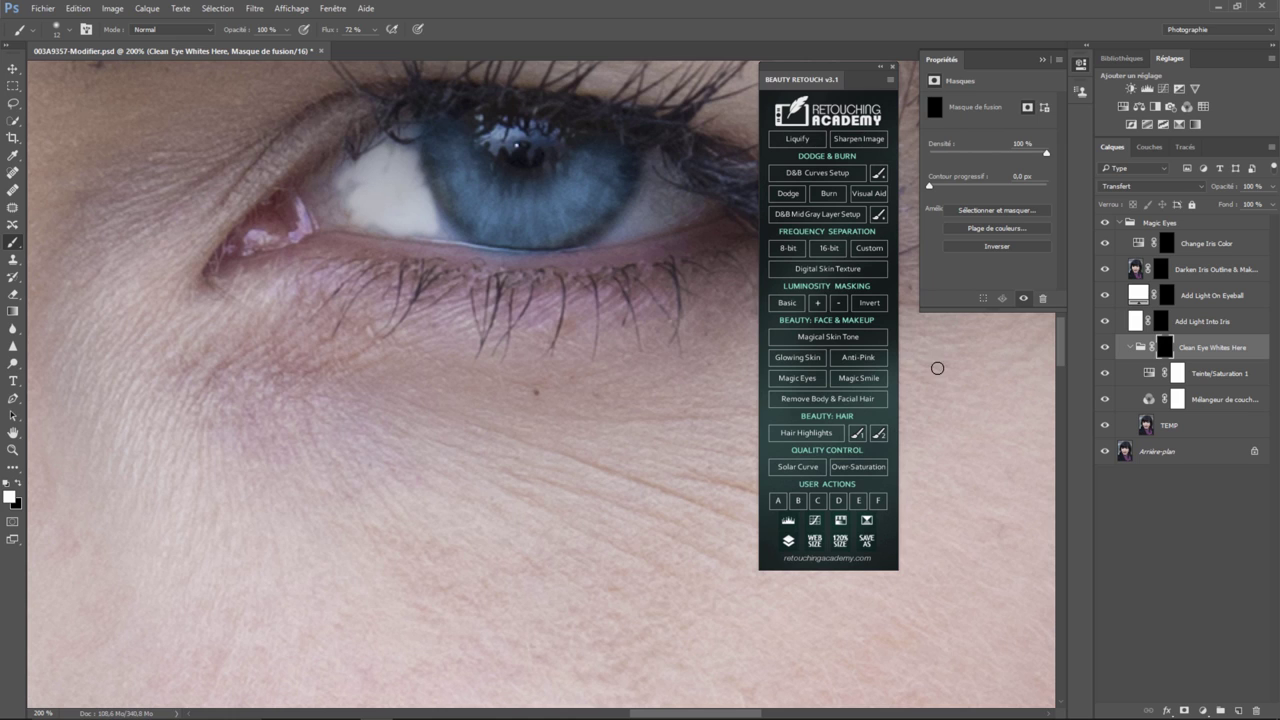
{"action": "left_click", "coordinate": [1165, 224]}
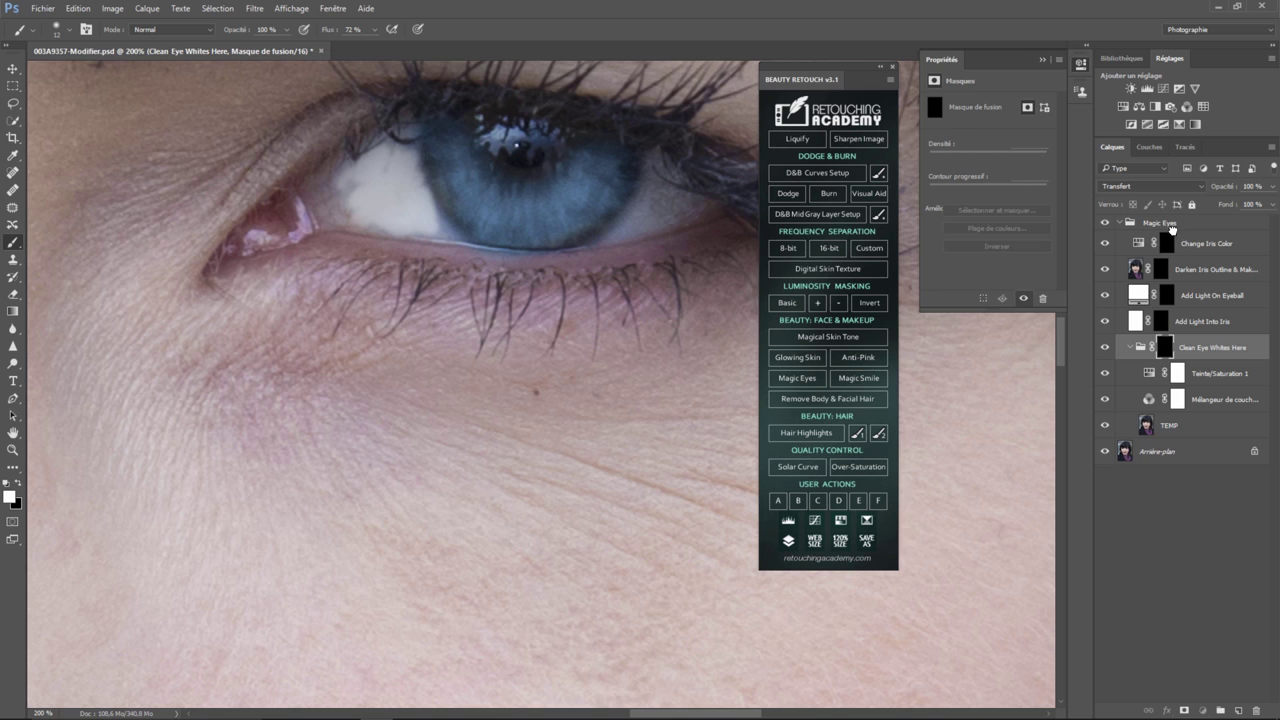
{"action": "key", "text": "Delete"}
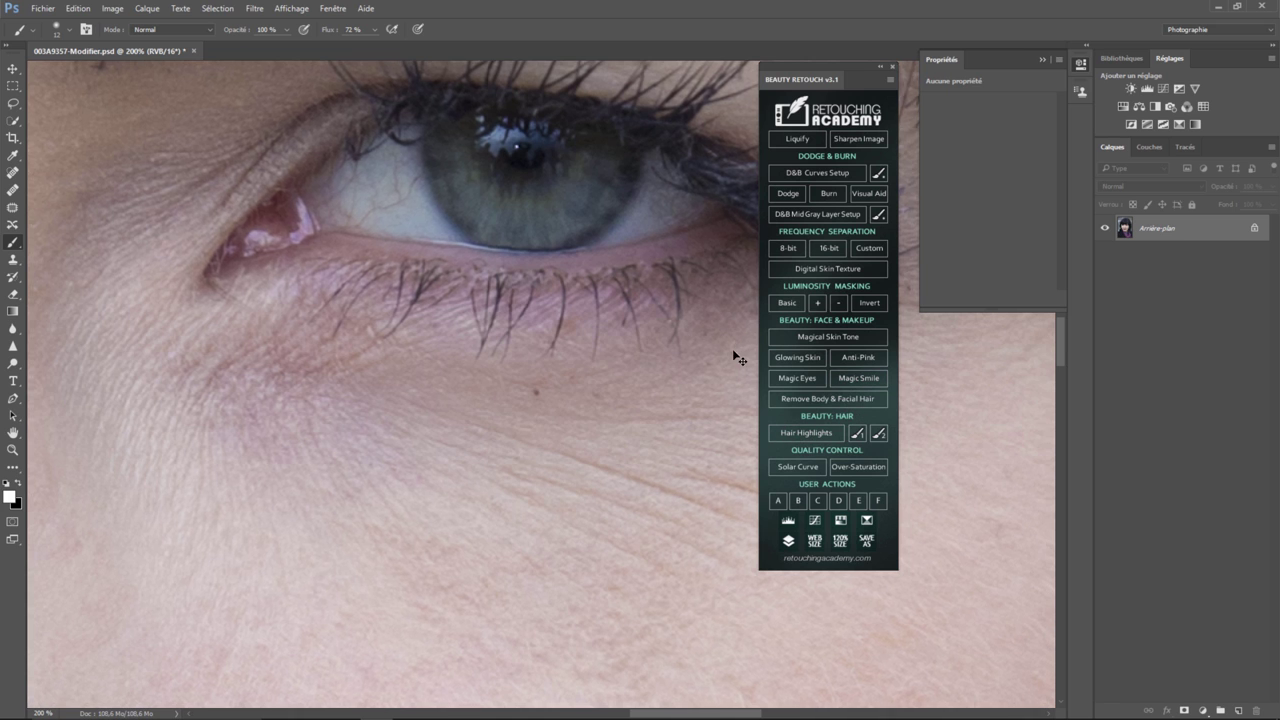
Add a Hair Highlights curves layer, test and undo the second brush, then load the first brush.
{"action": "key", "text": "ctrl+minus"}
{"action": "key", "text": "ctrl+minus"}
{"action": "key", "text": "ctrl+minus"}
{"action": "key", "text": "ctrl+minus"}
{"action": "key", "text": "ctrl+minus"}
{"action": "left_click", "coordinate": [808, 432]}
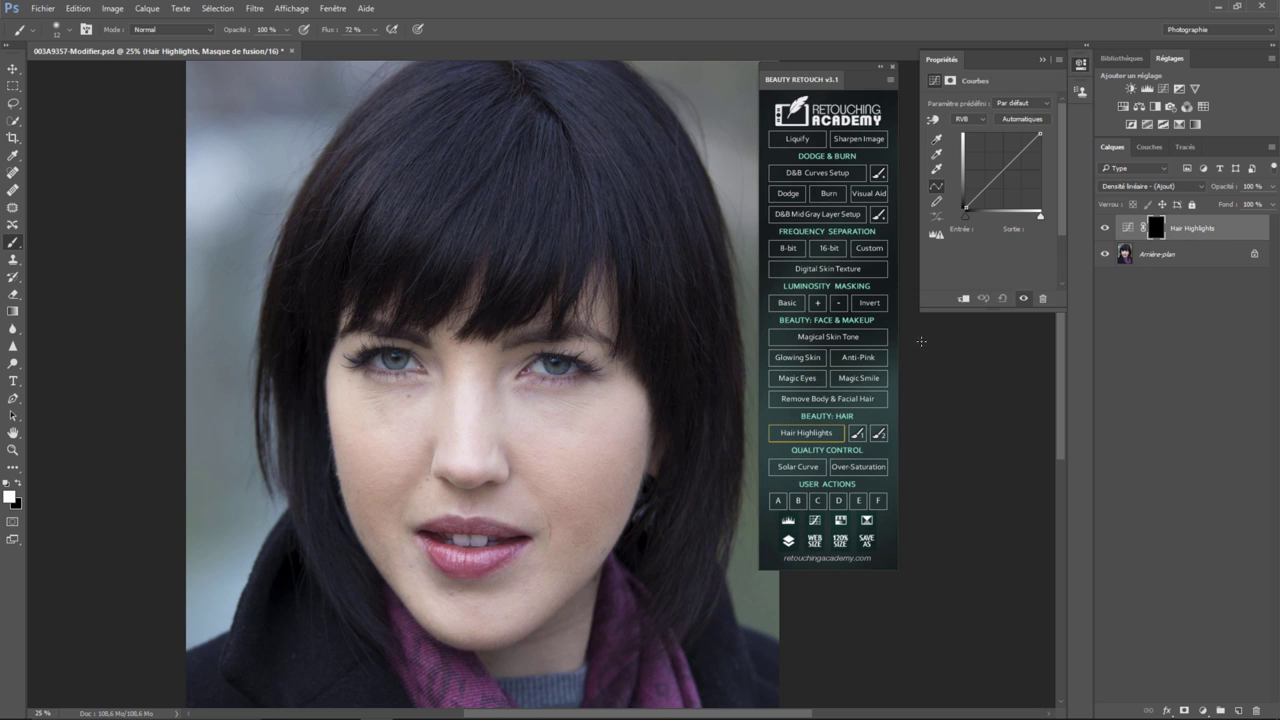
{"action": "left_click", "coordinate": [880, 437]}
{"action": "left_click_drag", "start_coordinate": [476, 122], "coordinate": [381, 233]}
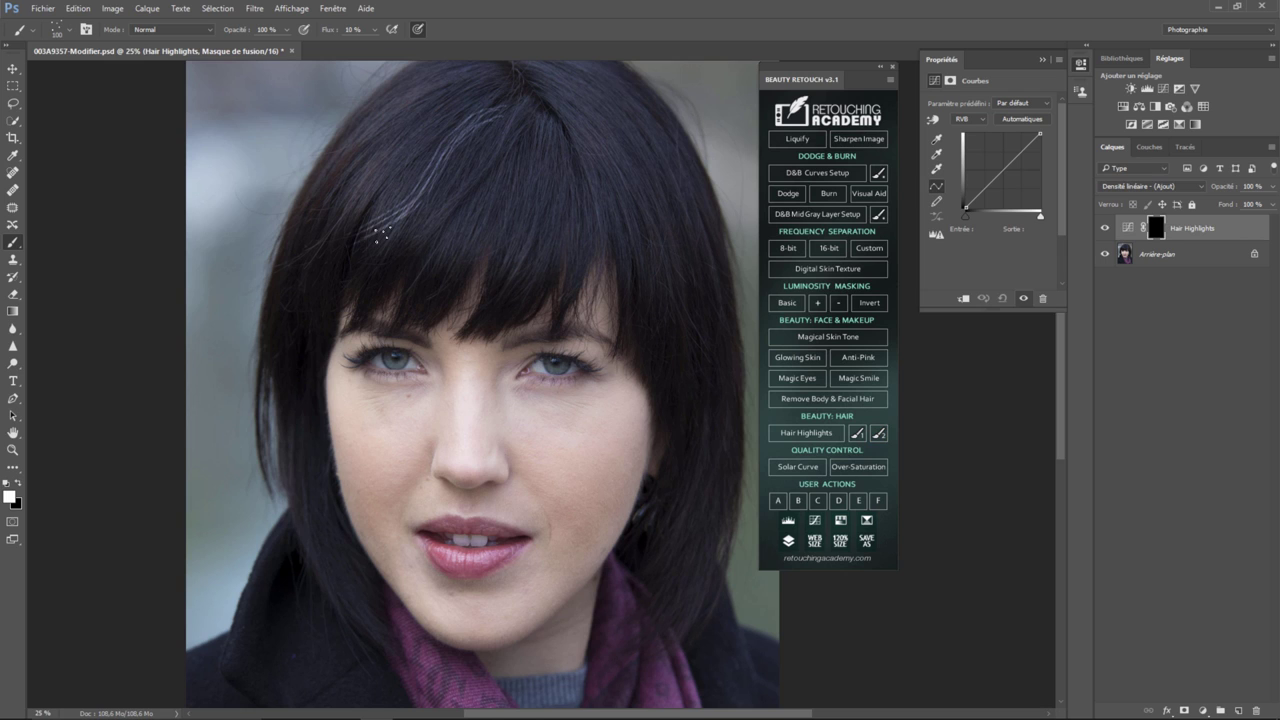
{"action": "key", "text": "ctrl+z"}
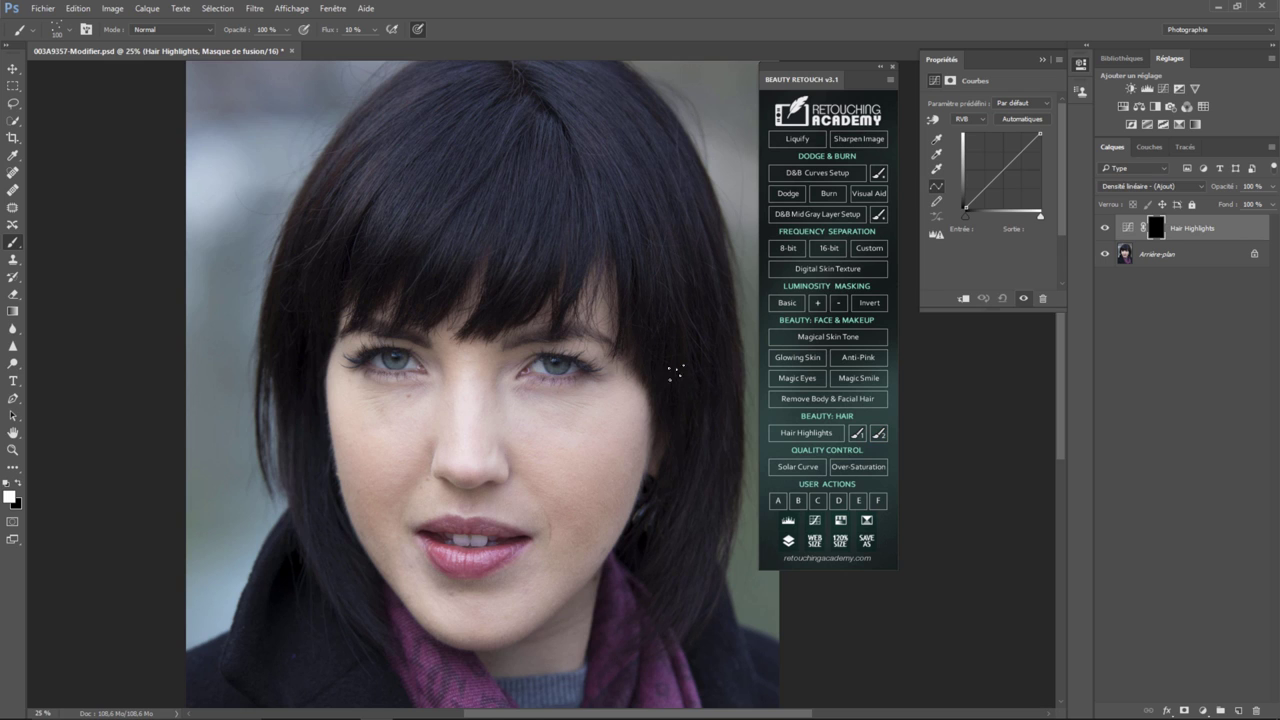
{"action": "left_click", "coordinate": [857, 433]}
Set the brush flow to 2%, then raise it to about 25%.
{"action": "left_click", "coordinate": [375, 33]}
{"action": "left_click_drag", "start_coordinate": [374, 50], "coordinate": [369, 52]}
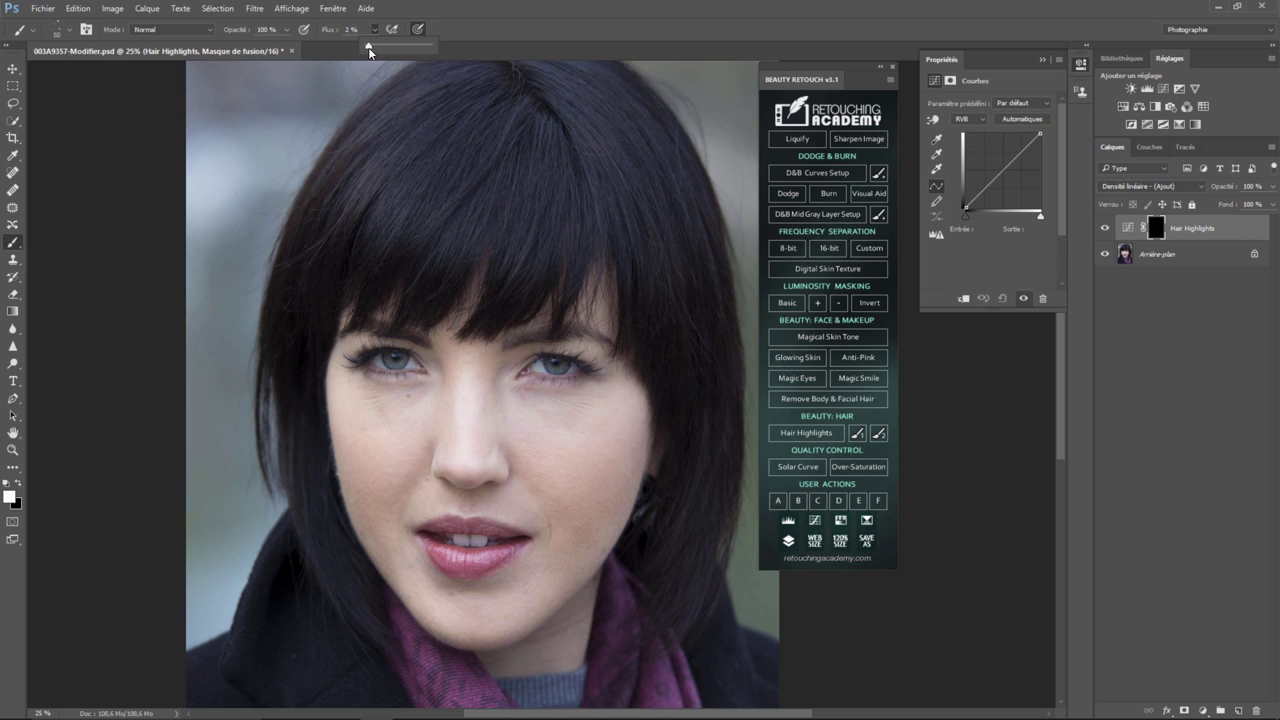
{"action": "left_click", "coordinate": [489, 108]}
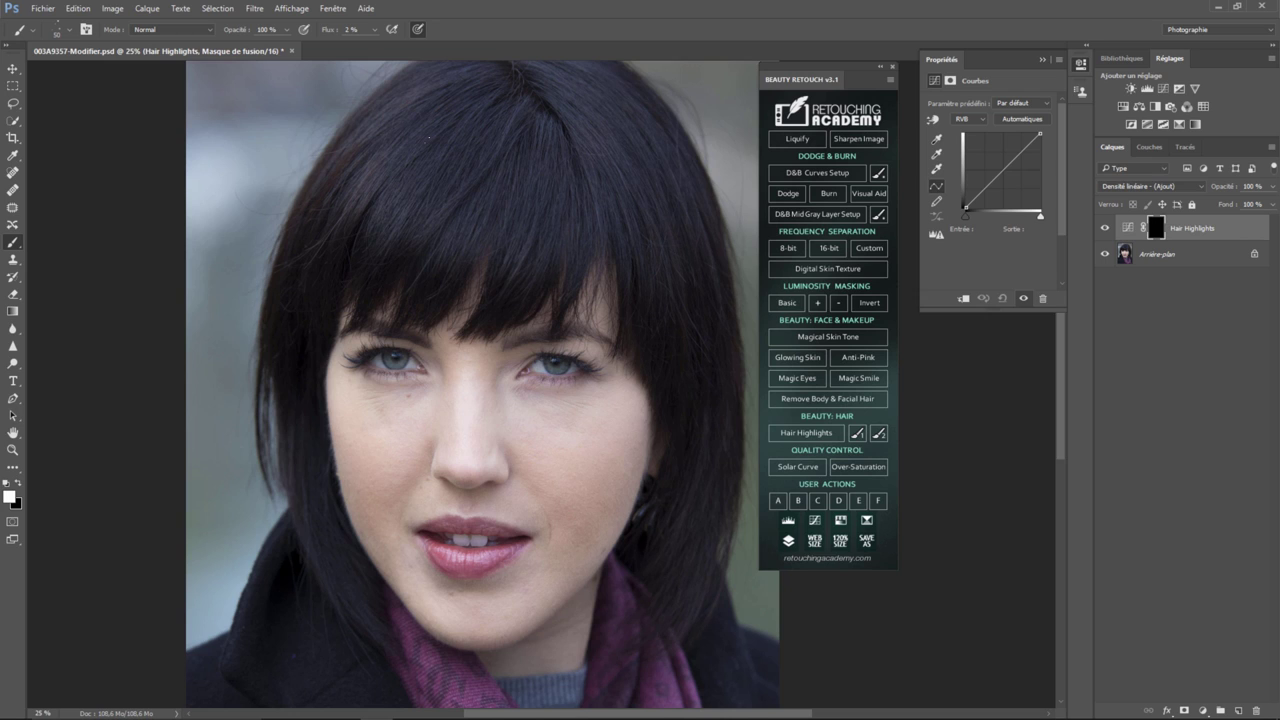
{"action": "left_click", "coordinate": [375, 30]}
{"action": "left_click_drag", "start_coordinate": [377, 44], "coordinate": [388, 47]}
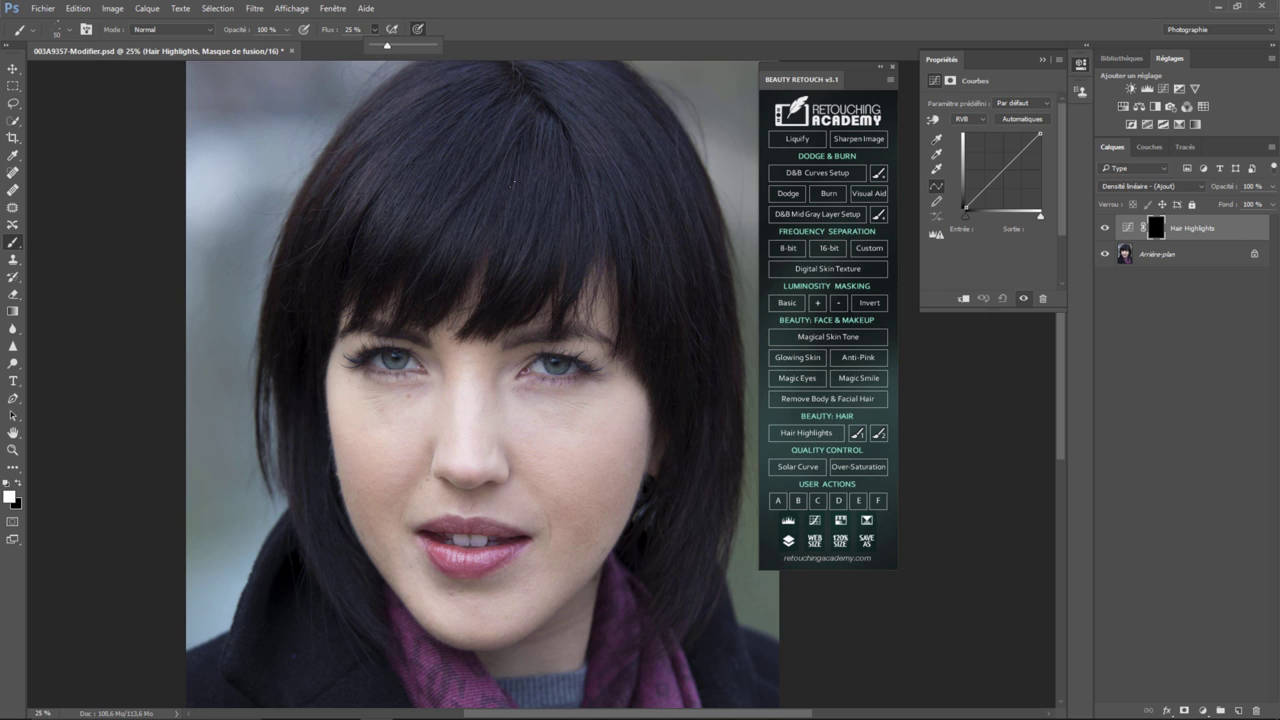
{"action": "left_click", "coordinate": [508, 172]}
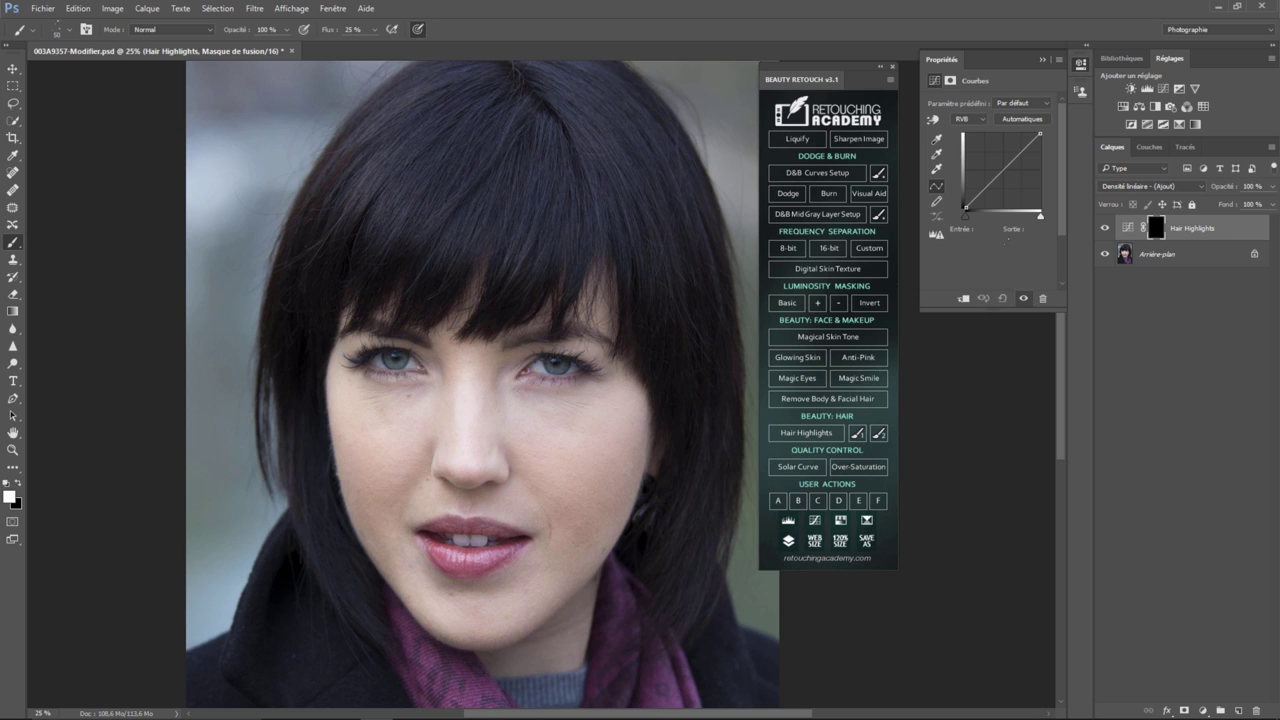
Toggle the Hair Highlights layer's visibility to compare, then click in the Beauty Retouch panel.
{"action": "left_click", "coordinate": [1104, 229]}
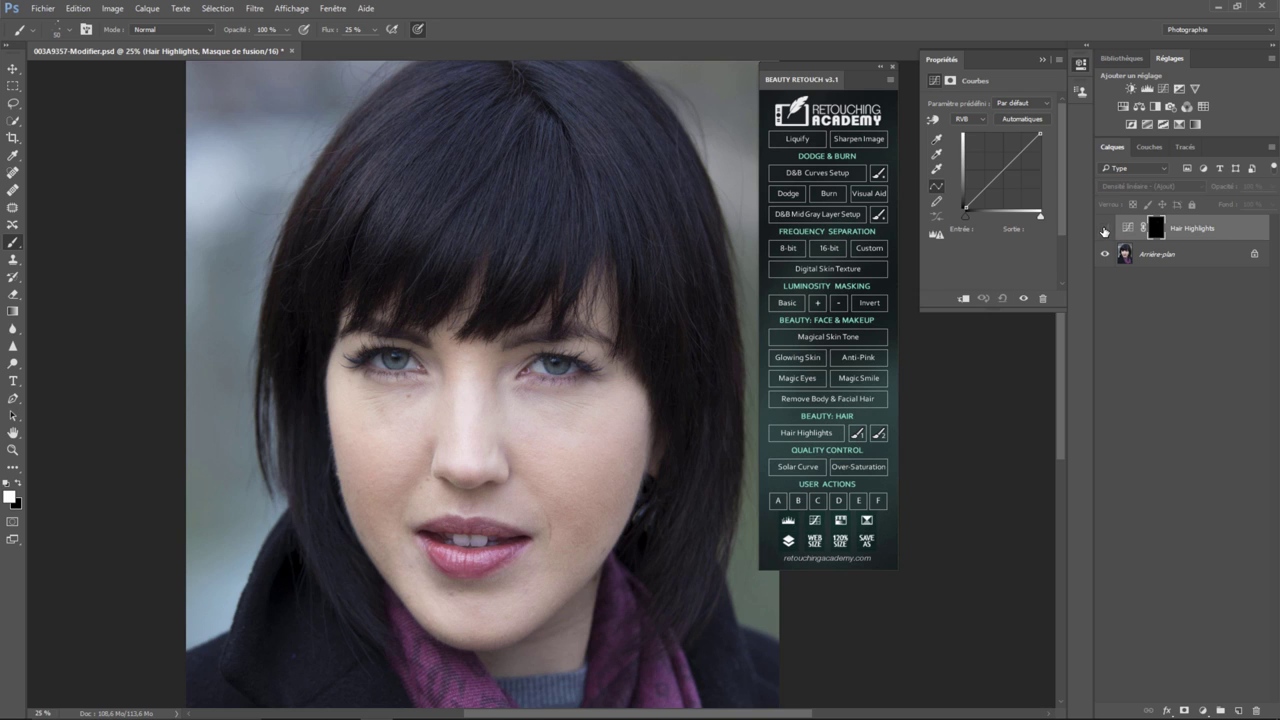
{"action": "left_click", "coordinate": [1105, 229]}
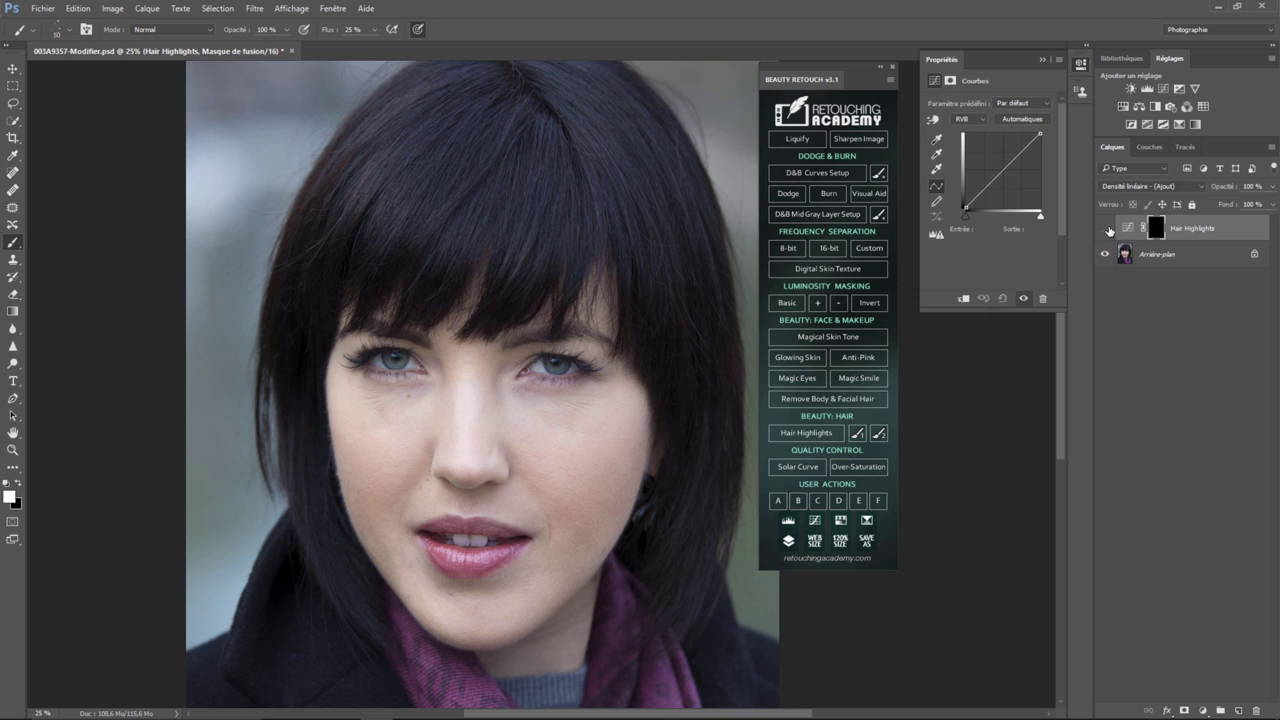
{"action": "left_click", "coordinate": [1105, 229]}
{"action": "left_click", "coordinate": [835, 399]}
{"action": "left_click", "coordinate": [825, 436]}
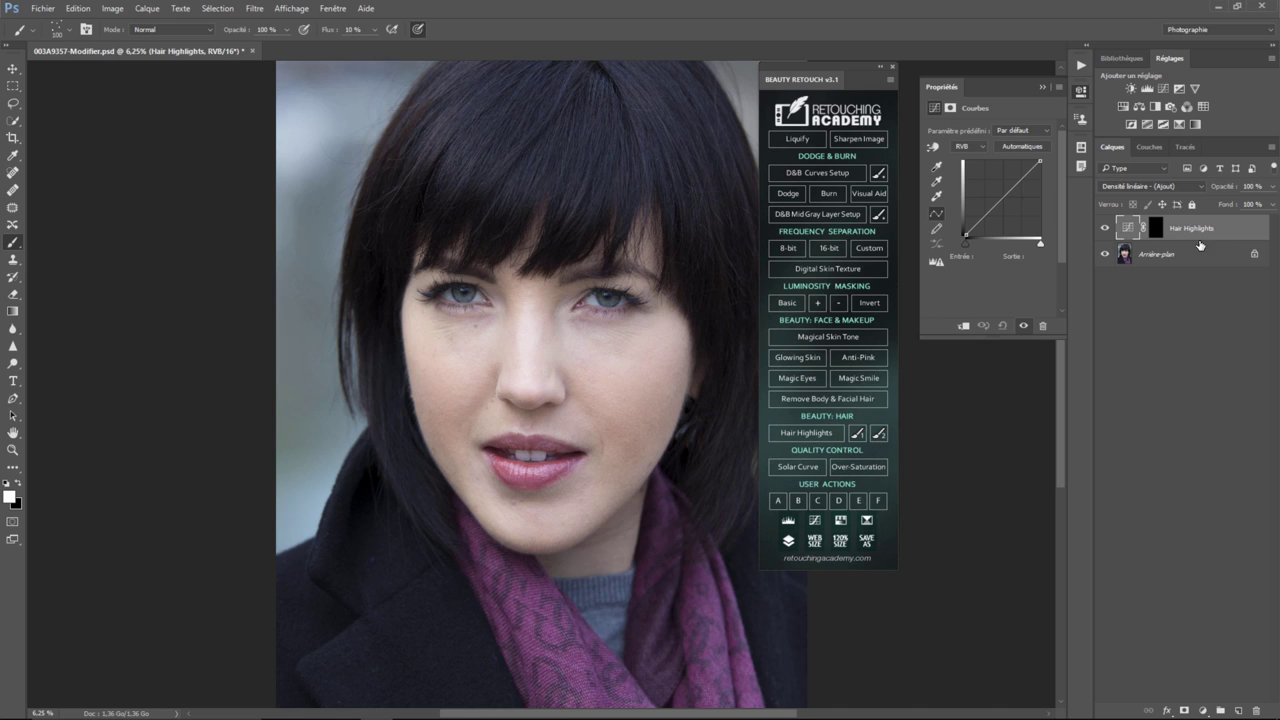
Delete the Hair Highlights layer, add and remove a Solar Curve aid, and open the Fenêtre menu.
{"action": "key", "text": "Delete"}
{"action": "left_click", "coordinate": [805, 467]}
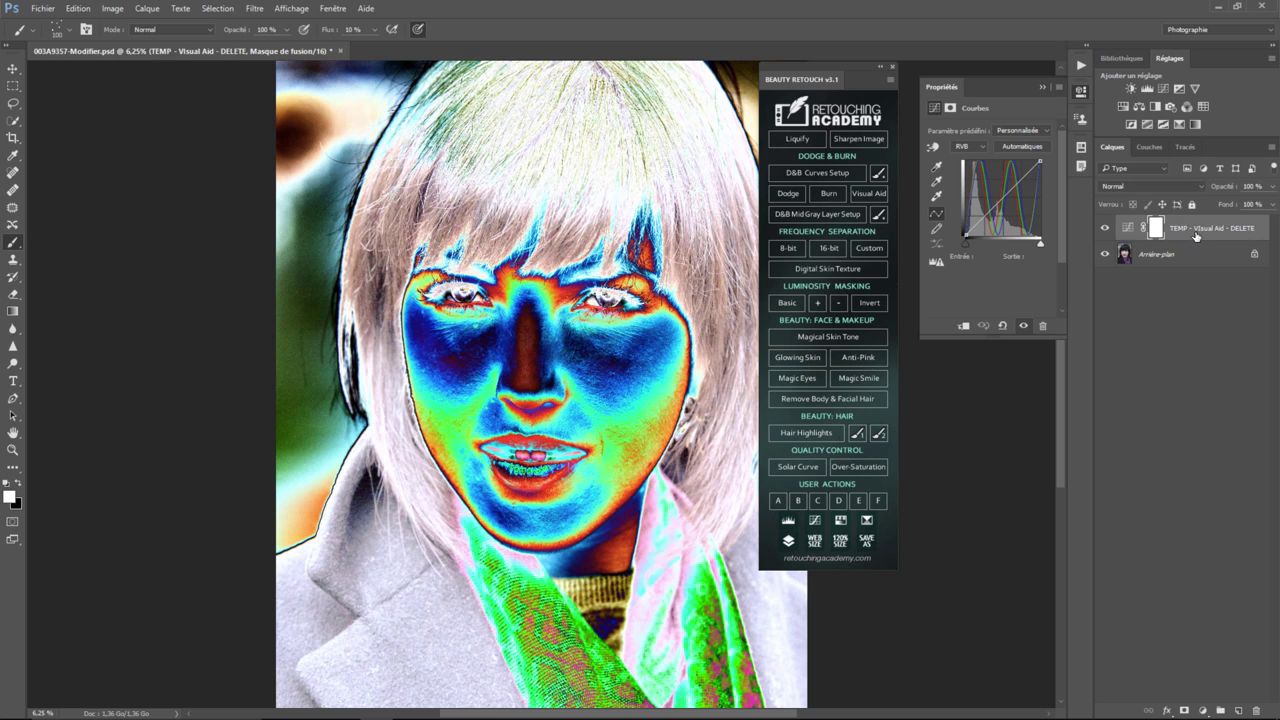
{"action": "key", "text": "Delete"}
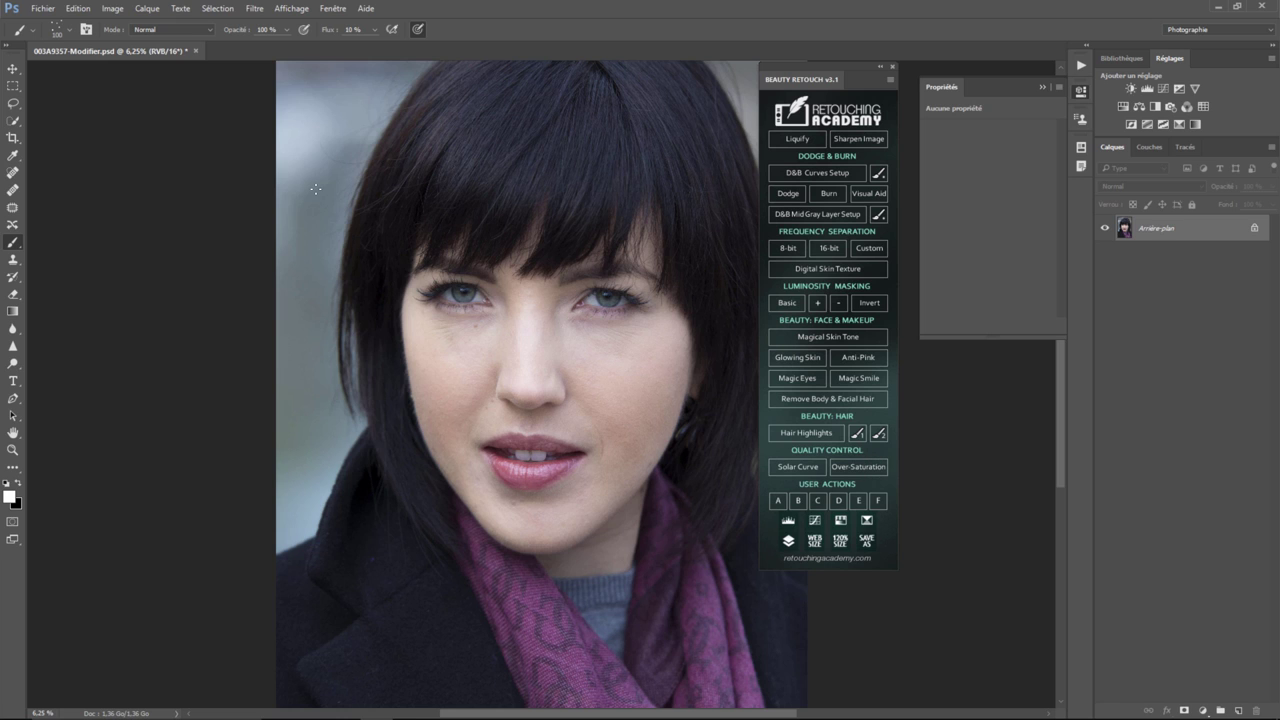
{"action": "left_click", "coordinate": [333, 8]}
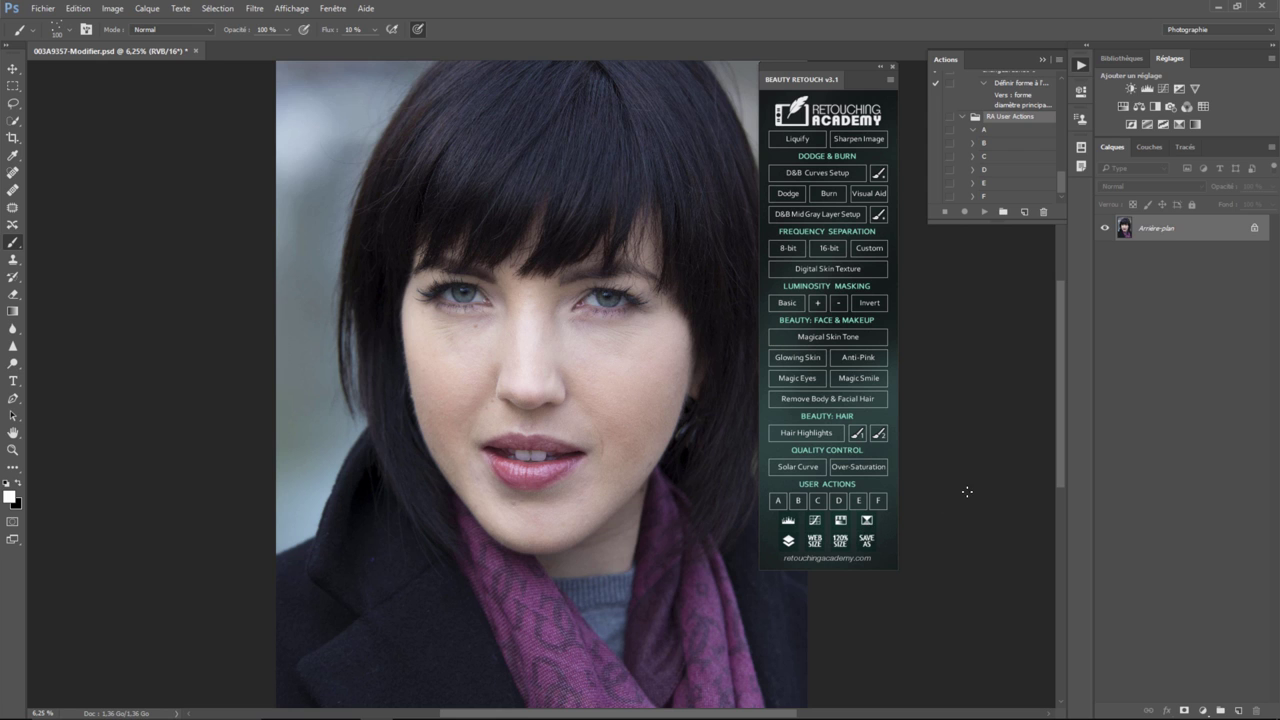
{"action": "key", "text": "ctrl+minus"}
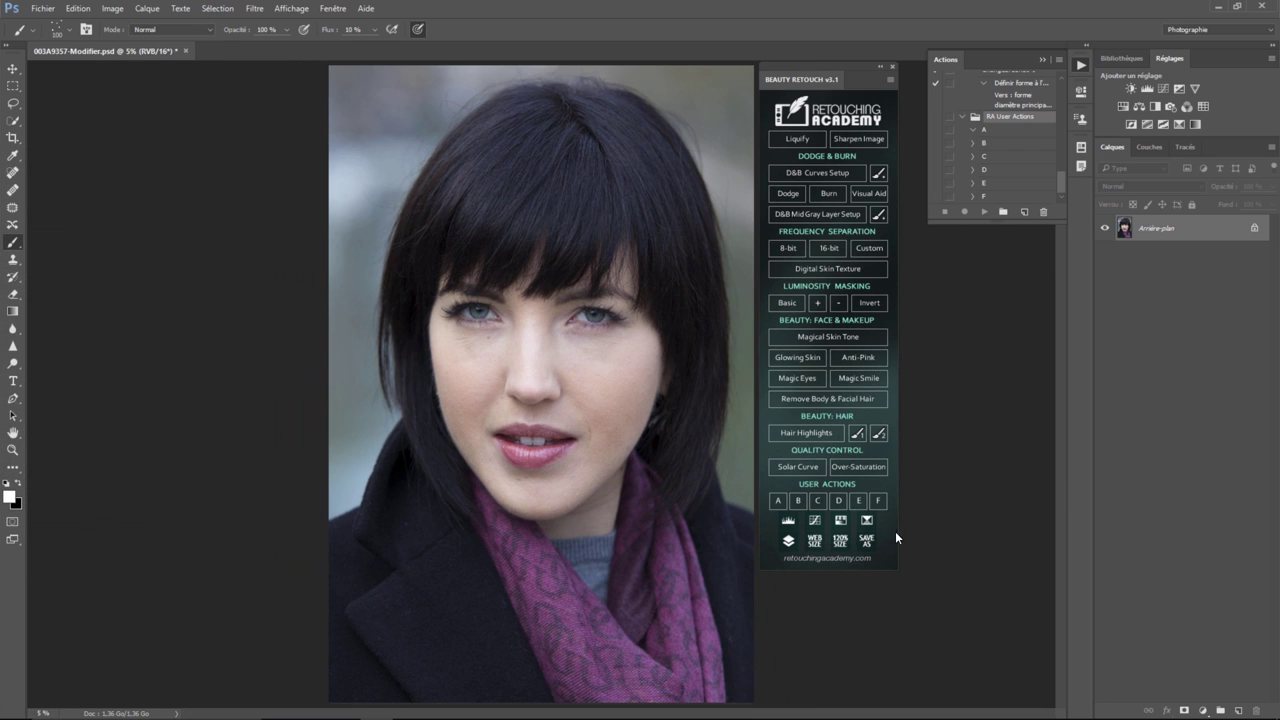